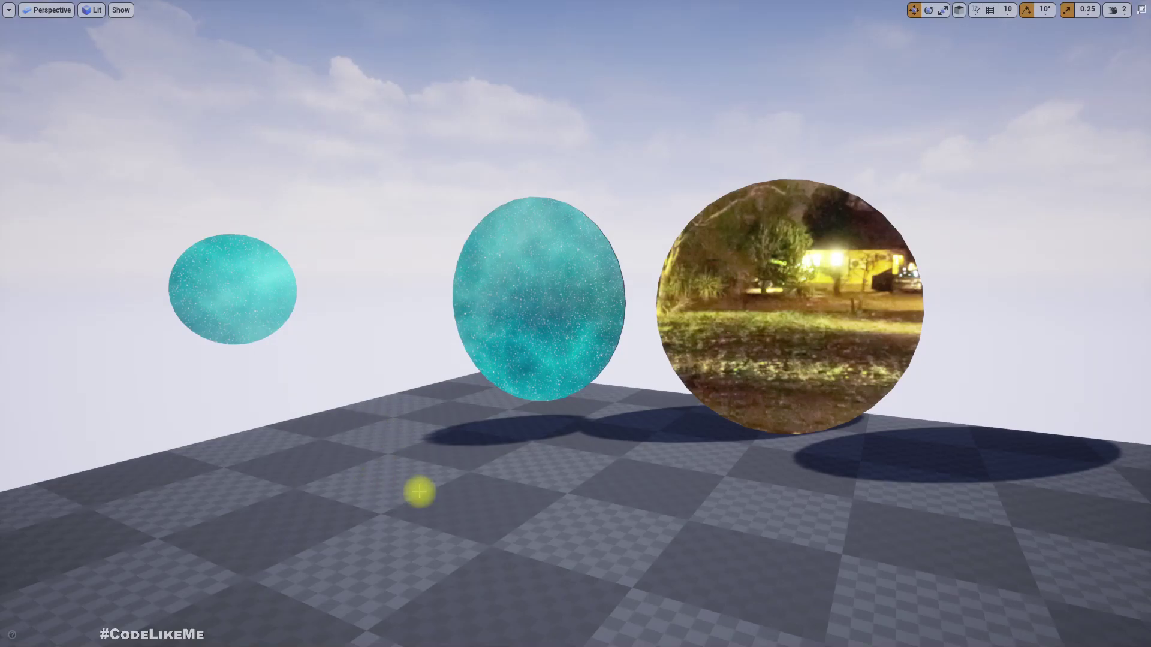
Examine the three finished circular portals in the level from several viewing angles.
{"action": "mouse_move", "coordinate": [419, 483]}
{"action": "right_mouse_down"}
{"action": "mouse_move", "coordinate": [581, 450]}
{"action": "mouse_move", "coordinate": [483, 448]}
{"action": "mouse_move", "coordinate": [412, 483]}
{"action": "right_mouse_up"}
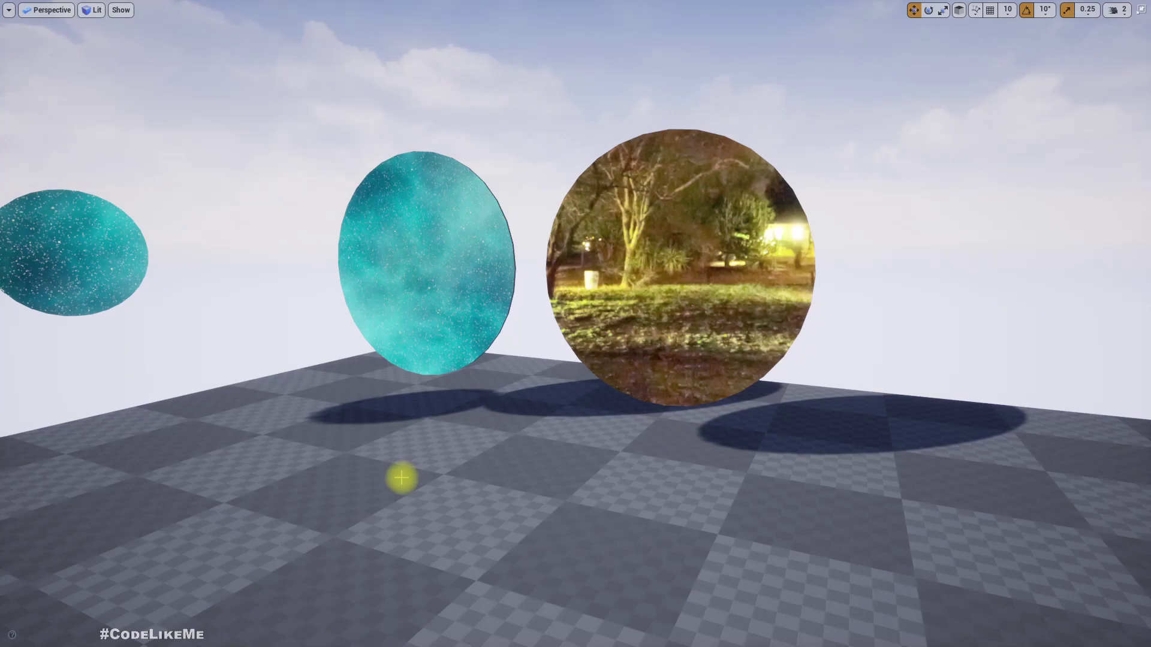
{"action": "right_click_drag", "start_coordinate": [410, 487], "coordinate": [422, 489]}
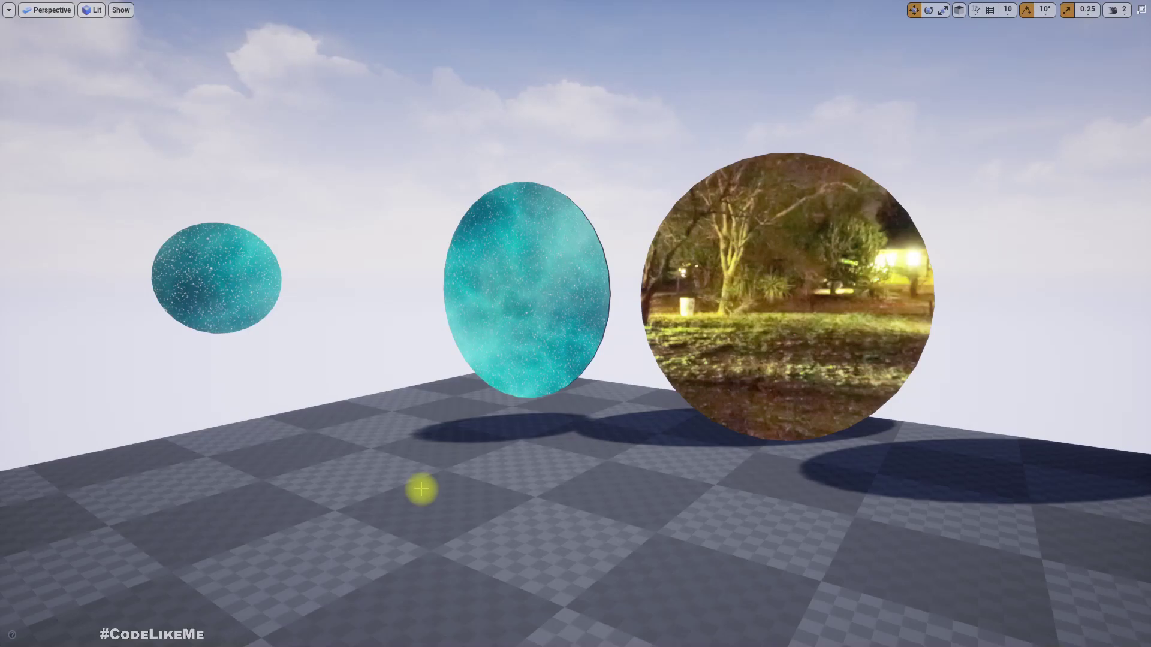
{"action": "right_click_drag", "start_coordinate": [538, 507], "coordinate": [610, 347]}
{"action": "key", "text": "a"}
{"action": "left_click_drag", "start_coordinate": [610, 347], "coordinate": [613, 344]}
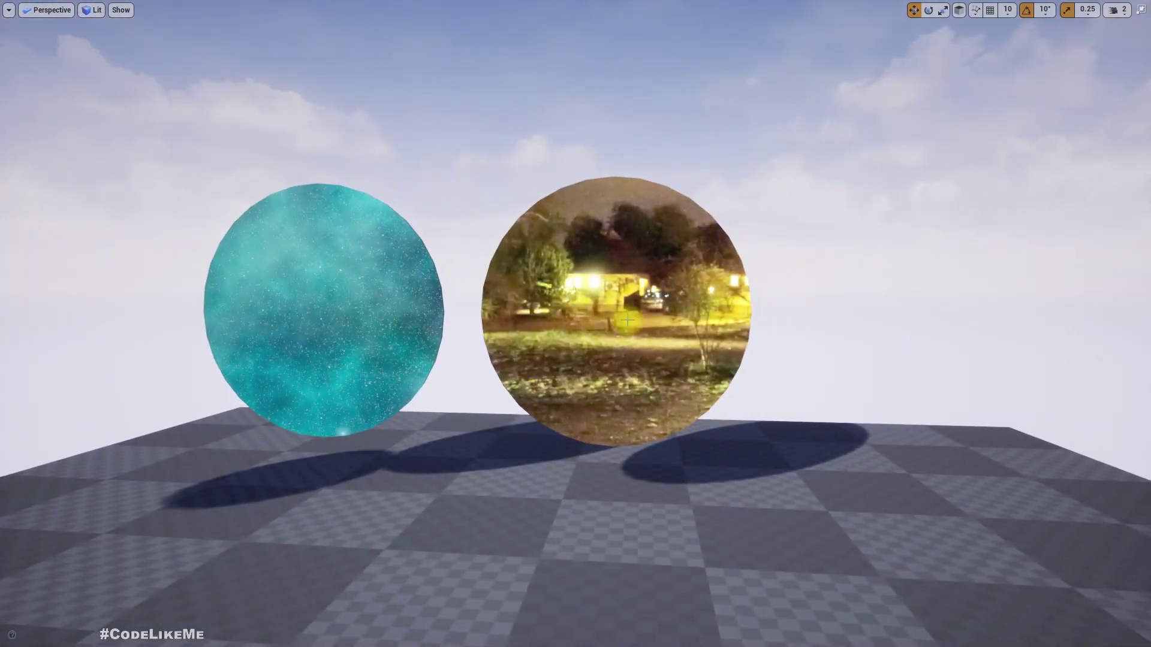
{"action": "right_click_drag", "start_coordinate": [791, 476], "coordinate": [563, 288]}
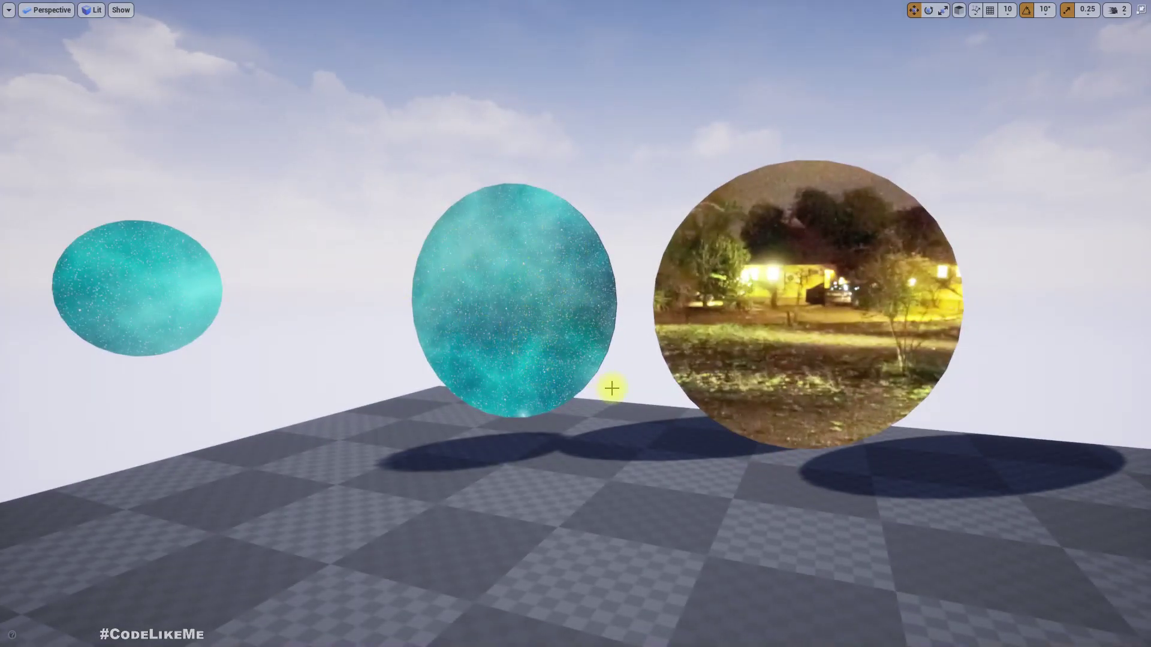
{"action": "left_click_drag", "start_coordinate": [612, 389], "coordinate": [249, 299]}
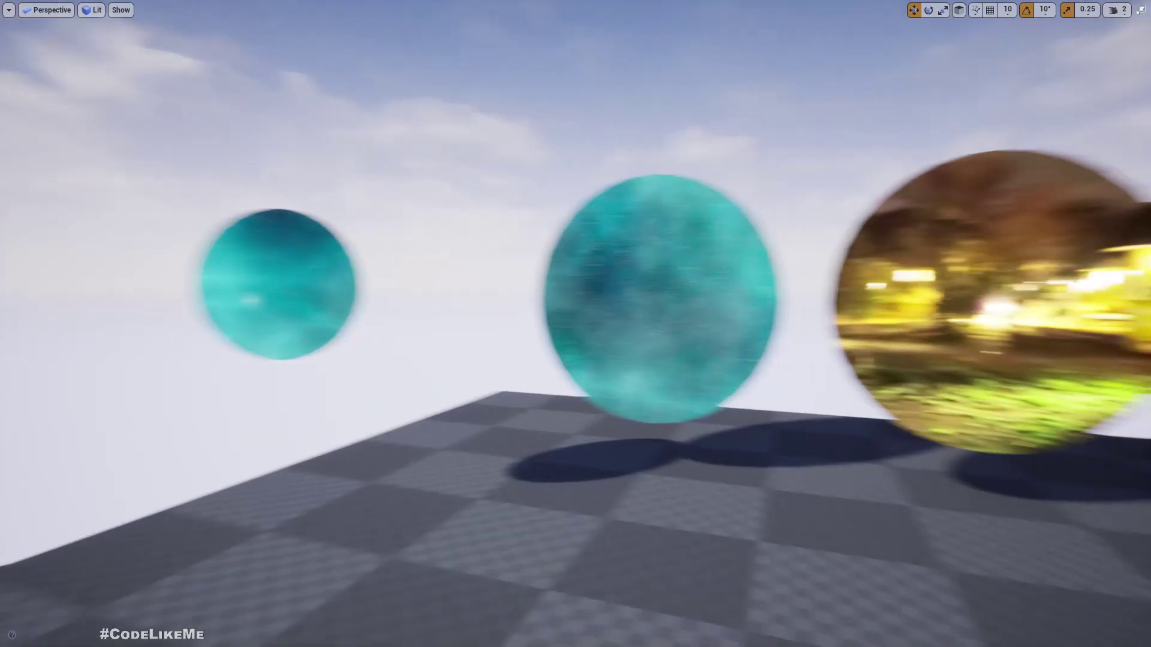
{"action": "right_click_drag", "start_coordinate": [250, 300], "coordinate": [548, 382]}
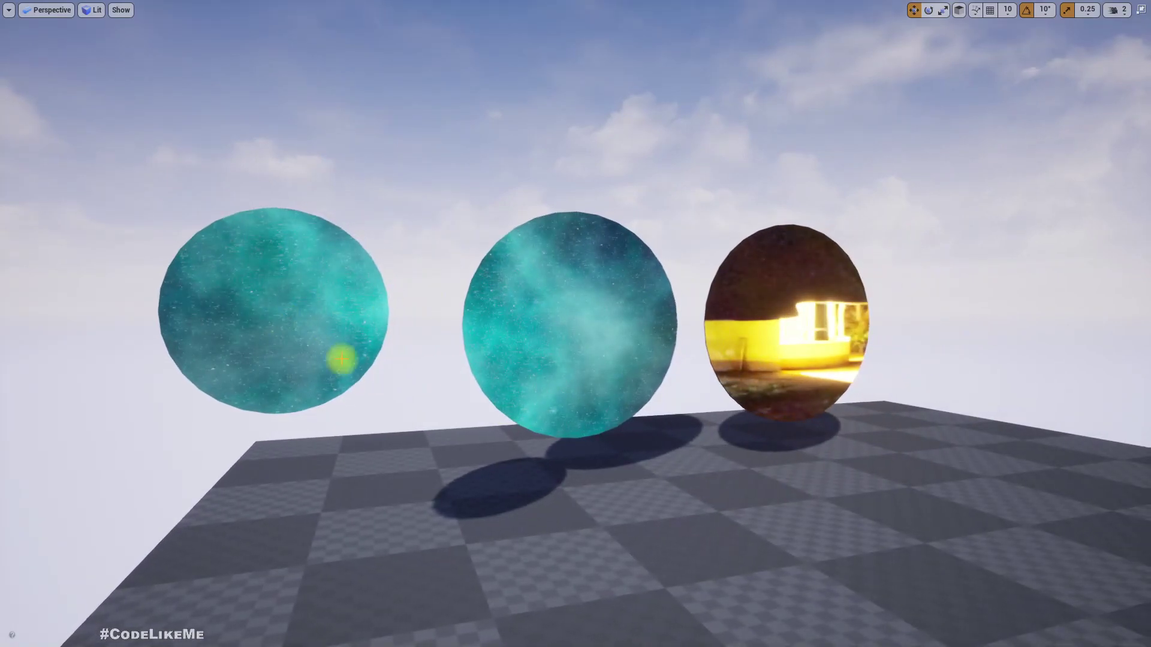
{"action": "right_click_drag", "start_coordinate": [341, 359], "coordinate": [1079, 359]}
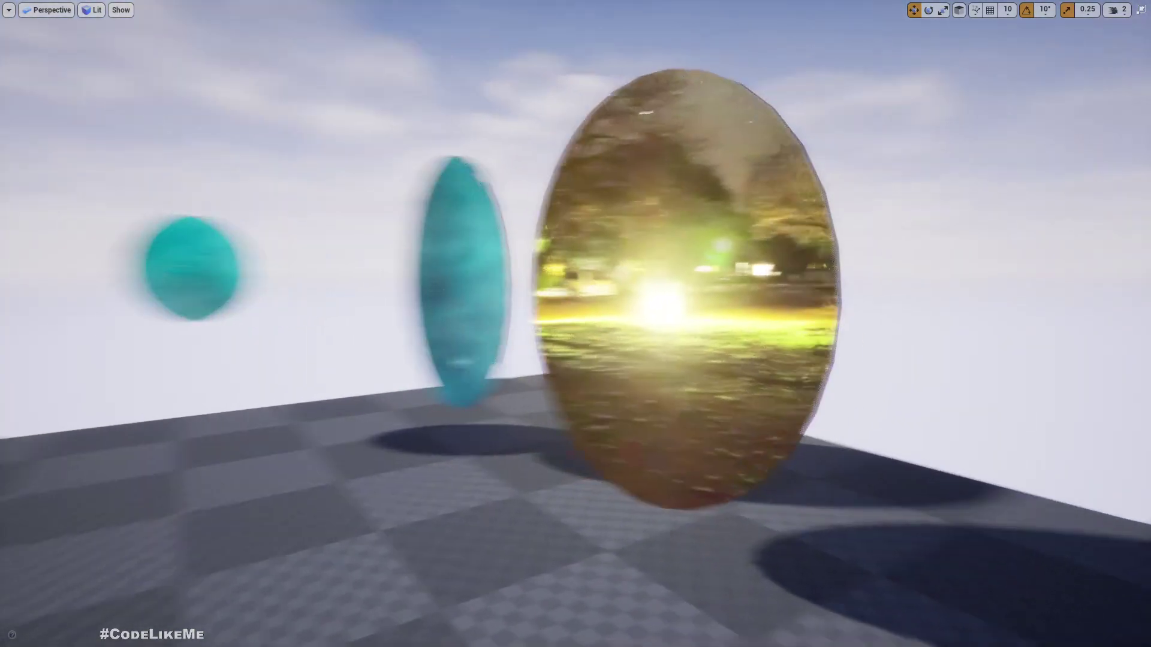
{"action": "left_click_drag", "start_coordinate": [281, 324], "coordinate": [292, 351]}
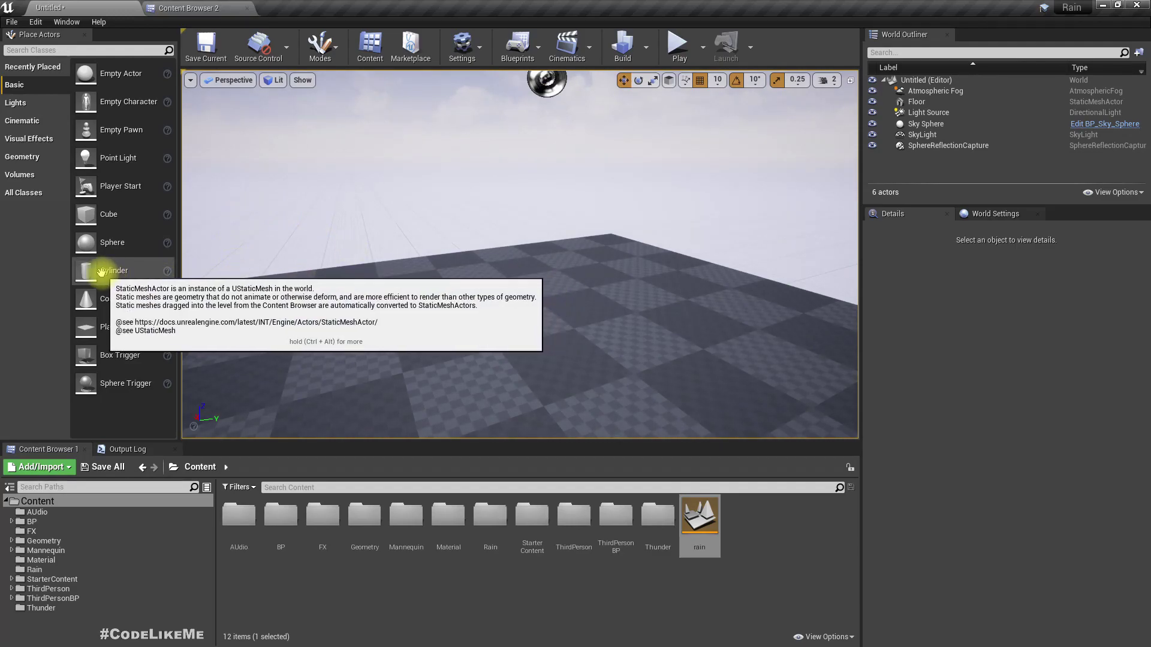
Place a cylinder in the level, raise it above the floor and lay it on its side with a Y rotation of 90°.
{"action": "left_click_drag", "start_coordinate": [98, 274], "coordinate": [516, 316]}
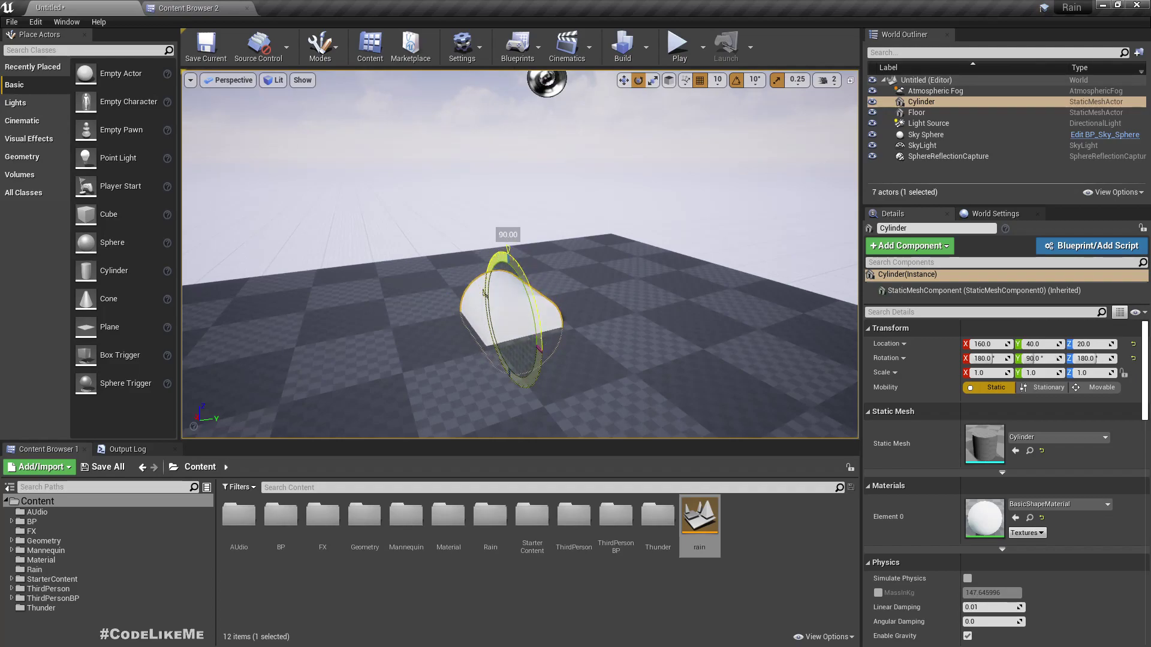
{"action": "key", "text": "w"}
{"action": "left_click_drag", "start_coordinate": [508, 248], "coordinate": [504, 151]}
{"action": "right_click_drag", "start_coordinate": [558, 214], "coordinate": [660, 222]}
{"action": "right_click_drag", "start_coordinate": [606, 195], "coordinate": [534, 195]}
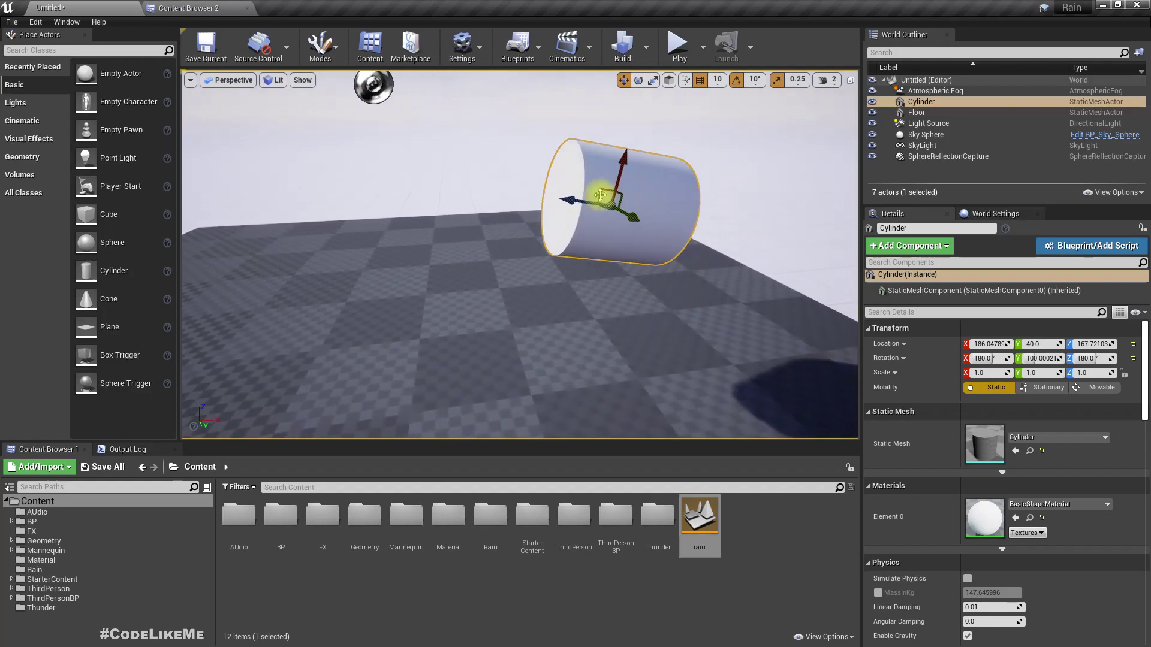
{"action": "key", "text": "e"}
{"action": "left_click_drag", "start_coordinate": [607, 148], "coordinate": [547, 229]}
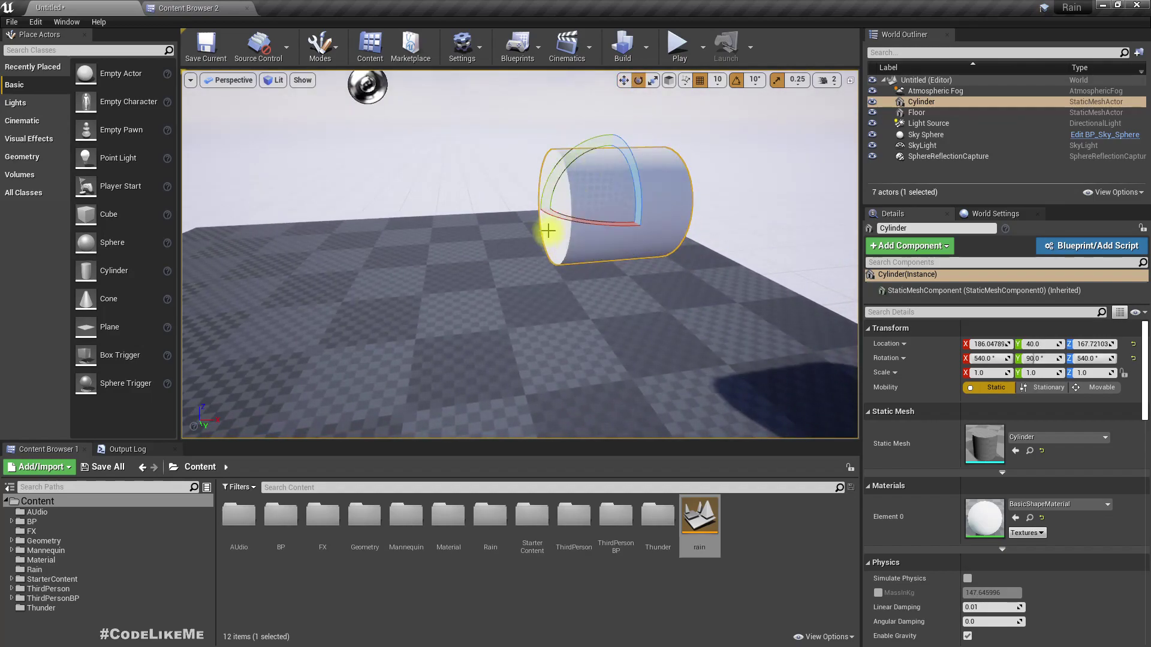
Flatten the cylinder into a thin disc by reducing its Z scale to 0.02.
{"action": "right_click_drag", "start_coordinate": [548, 229], "coordinate": [719, 229]}
{"action": "right_click_drag", "start_coordinate": [510, 228], "coordinate": [480, 228]}
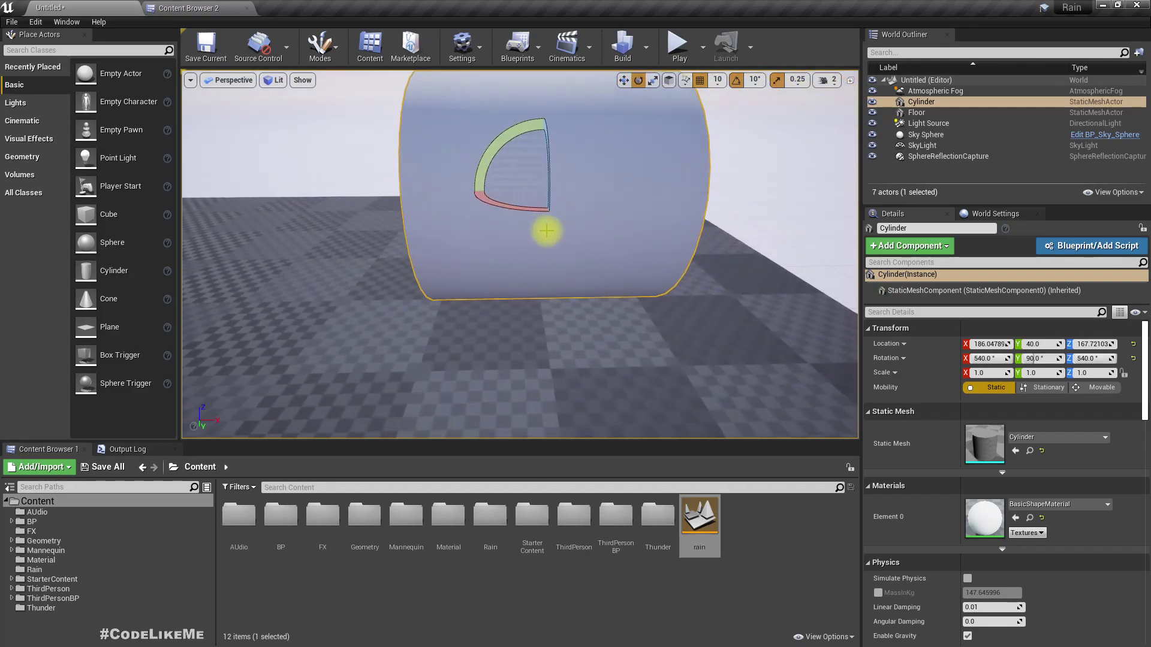
{"action": "key", "text": "r"}
{"action": "left_click_drag", "start_coordinate": [487, 198], "coordinate": [516, 198]}
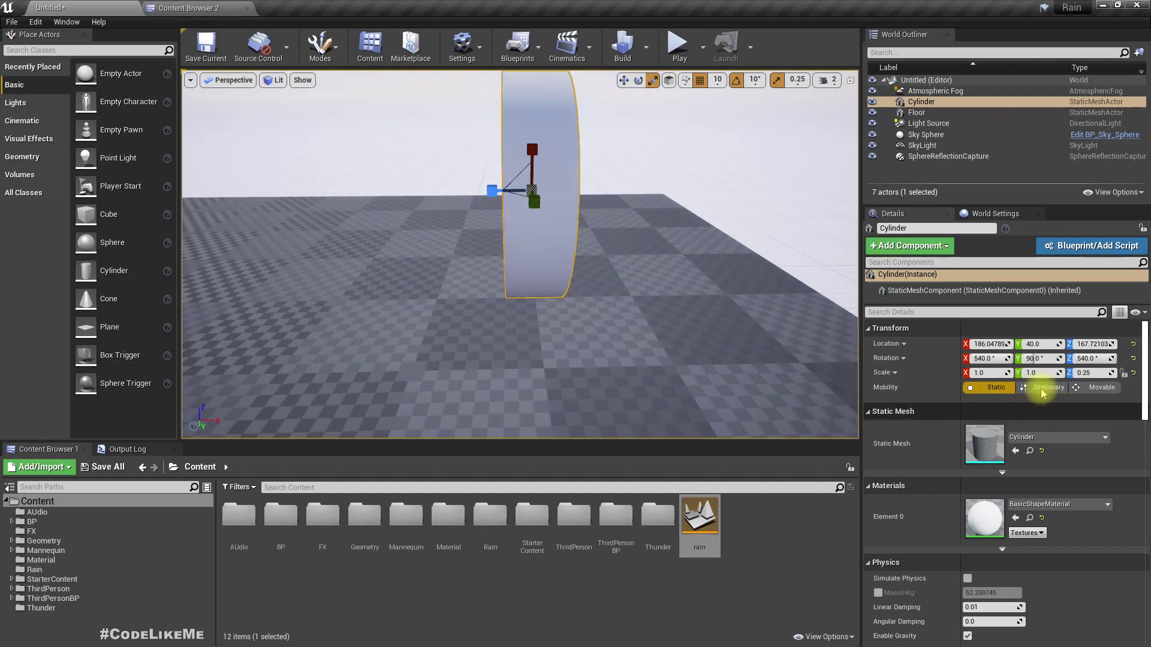
{"action": "left_click", "coordinate": [1098, 373]}
{"action": "type", "text": "0.1"}
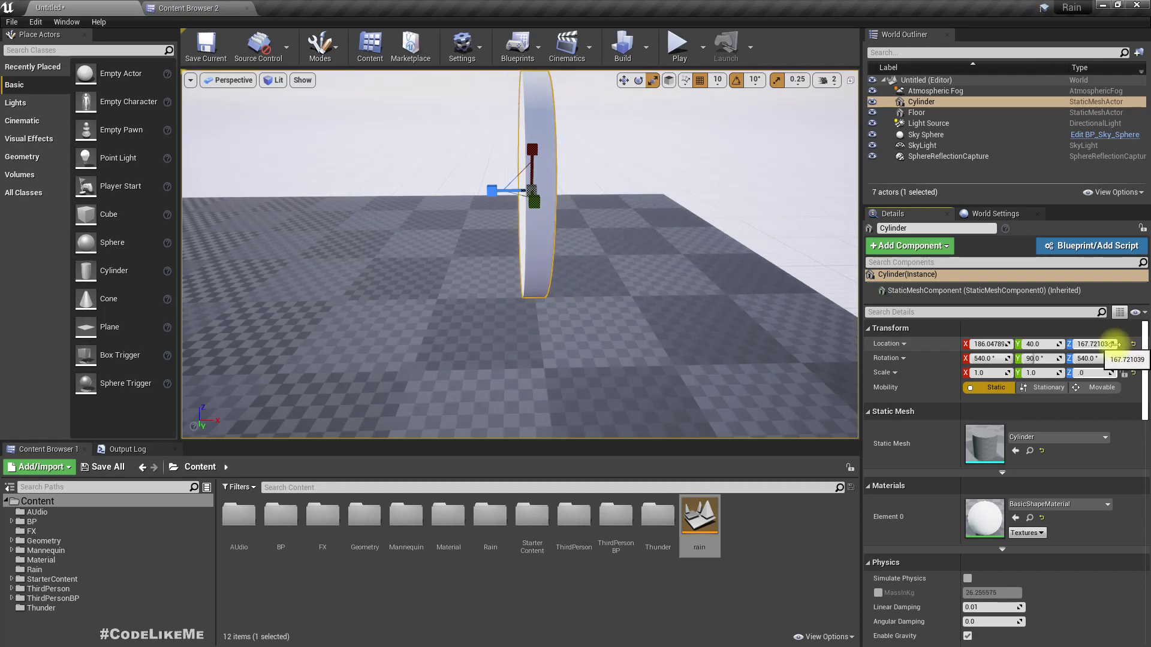
{"action": "key", "text": "Return"}
{"action": "right_click_drag", "start_coordinate": [499, 289], "coordinate": [579, 288]}
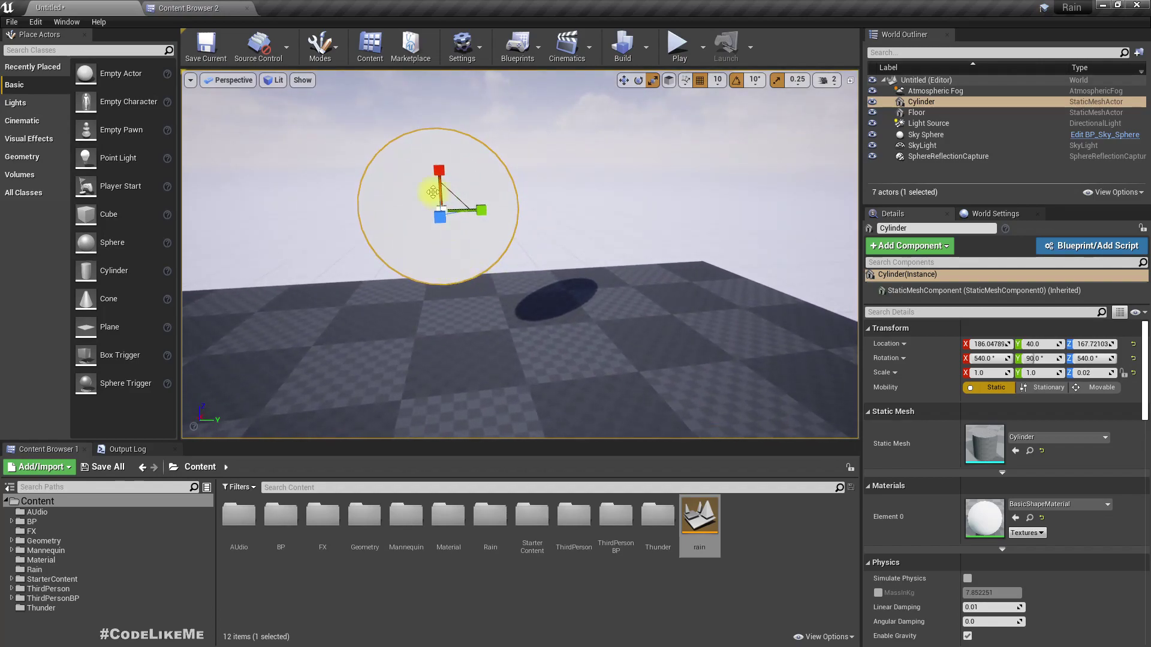
Switch the viewport to game view and view the upright disc from the front.
{"action": "right_click_drag", "start_coordinate": [432, 193], "coordinate": [433, 201]}
{"action": "mouse_move", "coordinate": [509, 243]}
{"action": "right_mouse_down"}
{"action": "mouse_move", "coordinate": [509, 267]}
{"action": "mouse_move", "coordinate": [509, 228]}
{"action": "right_mouse_up"}
{"action": "key", "text": "g"}
{"action": "left_click_drag", "start_coordinate": [477, 300], "coordinate": [570, 300], "text": "alt"}
{"action": "mouse_move", "coordinate": [500, 319]}
{"action": "right_mouse_down"}
{"action": "mouse_move", "coordinate": [456, 319]}
{"action": "mouse_move", "coordinate": [500, 319]}
{"action": "right_mouse_up"}
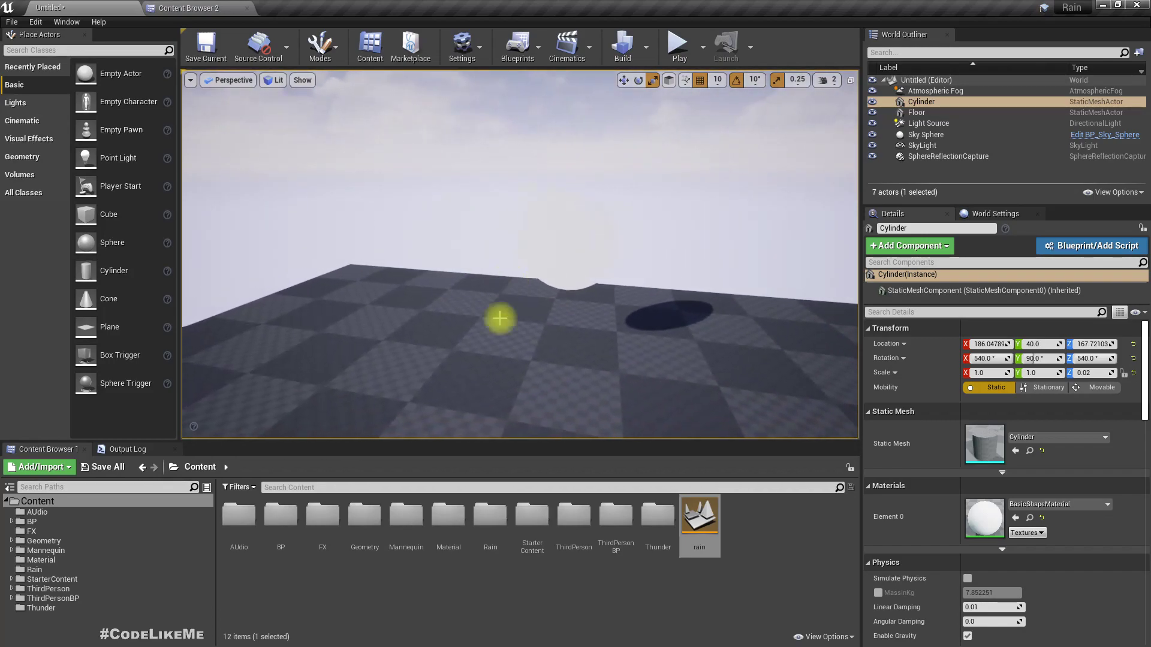
Create a material named M_Portal in the Material folder and assign it to the cylinder.
{"action": "double_click", "coordinate": [451, 531]}
{"action": "right_click", "coordinate": [378, 542]}
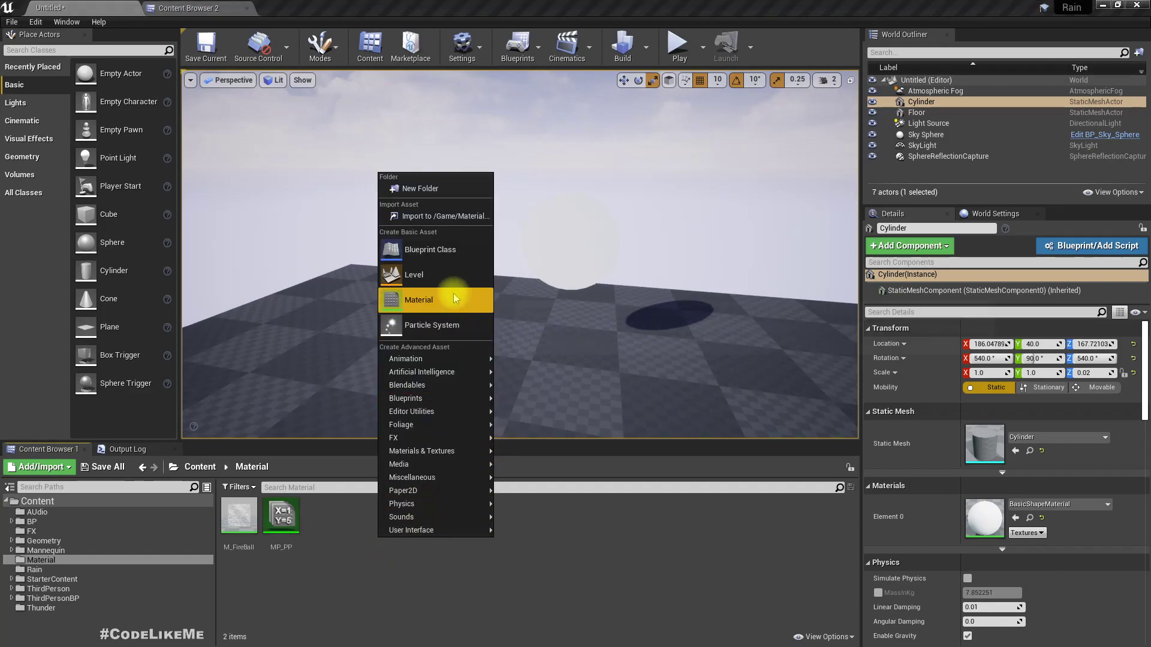
{"action": "left_click", "coordinate": [435, 300]}
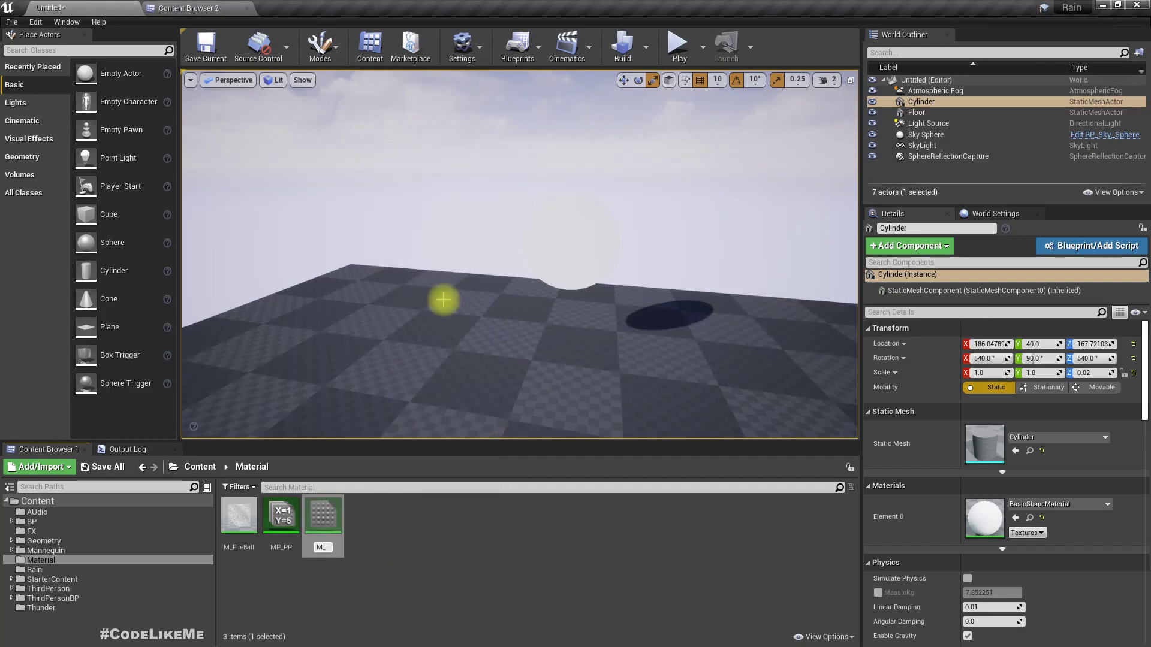
{"action": "key", "text": "Return"}
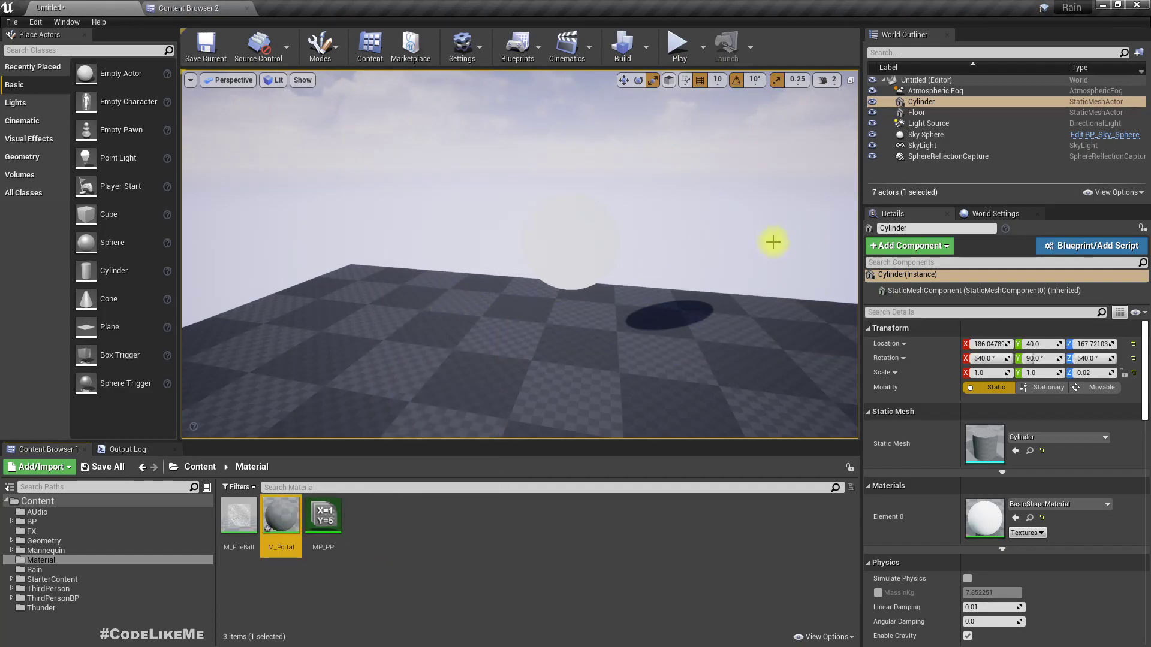
{"action": "left_click_drag", "start_coordinate": [285, 524], "coordinate": [986, 517]}
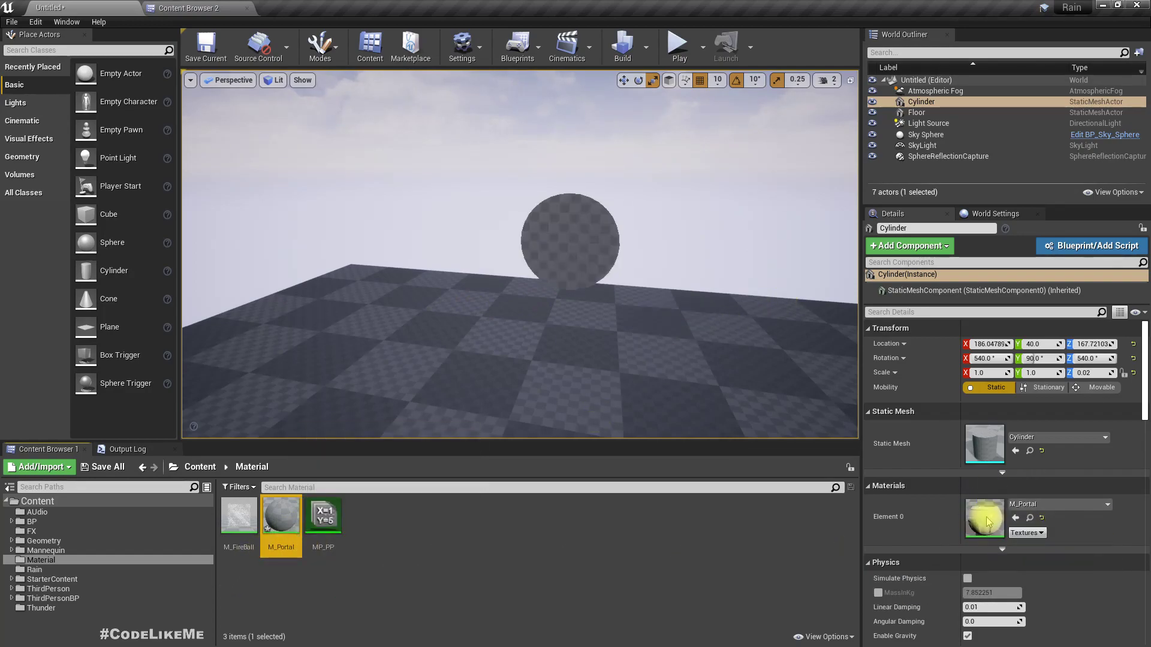
Open the M_Portal material for editing and bring its main material node into view.
{"action": "double_click", "coordinate": [272, 522]}
{"action": "double_click", "coordinate": [281, 517]}
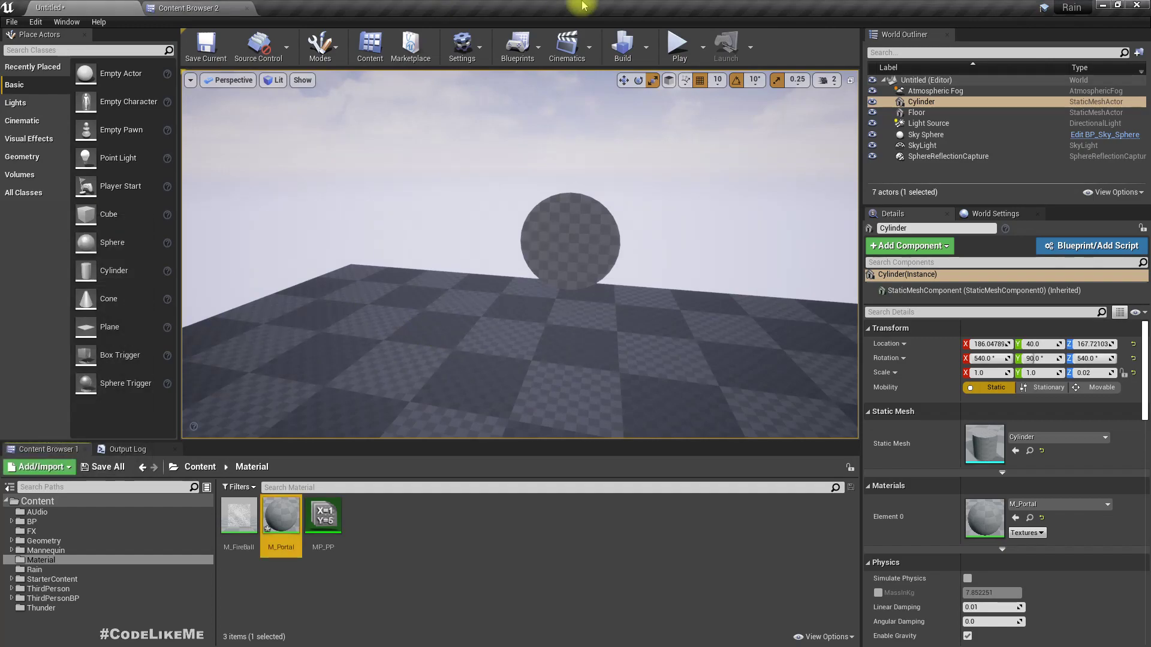
{"action": "right_click_drag", "start_coordinate": [374, 277], "coordinate": [493, 295]}
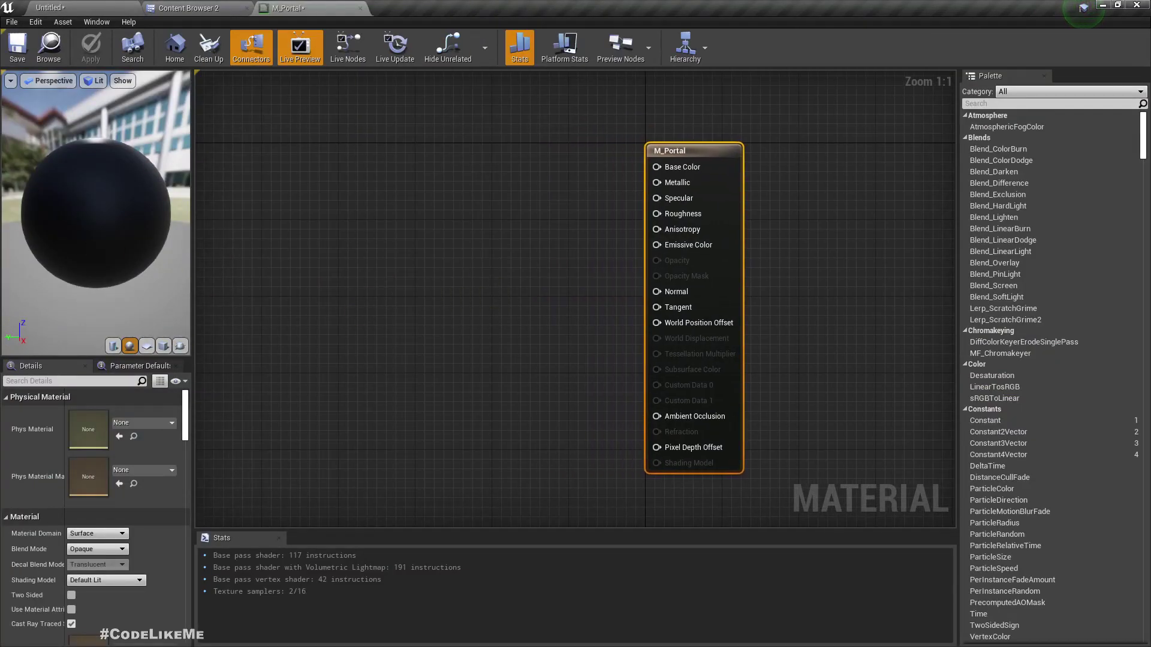
{"action": "right_click_drag", "start_coordinate": [538, 165], "coordinate": [532, 197]}
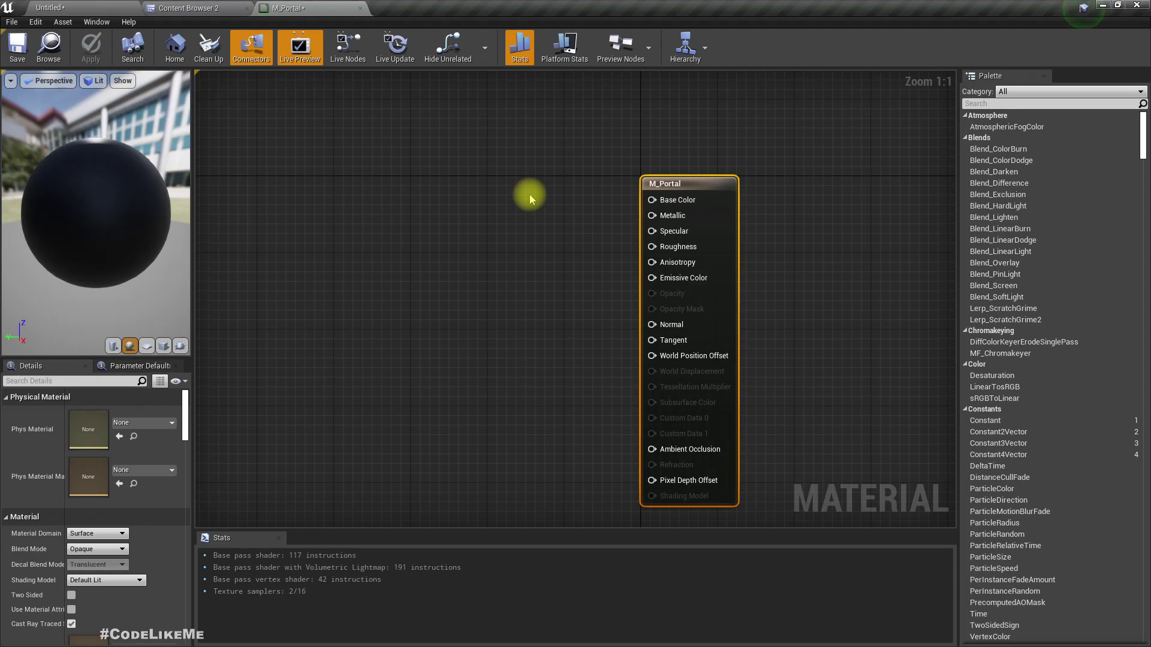
Search the StarterContent folder for assets matching "cou".
{"action": "left_click", "coordinate": [185, 8]}
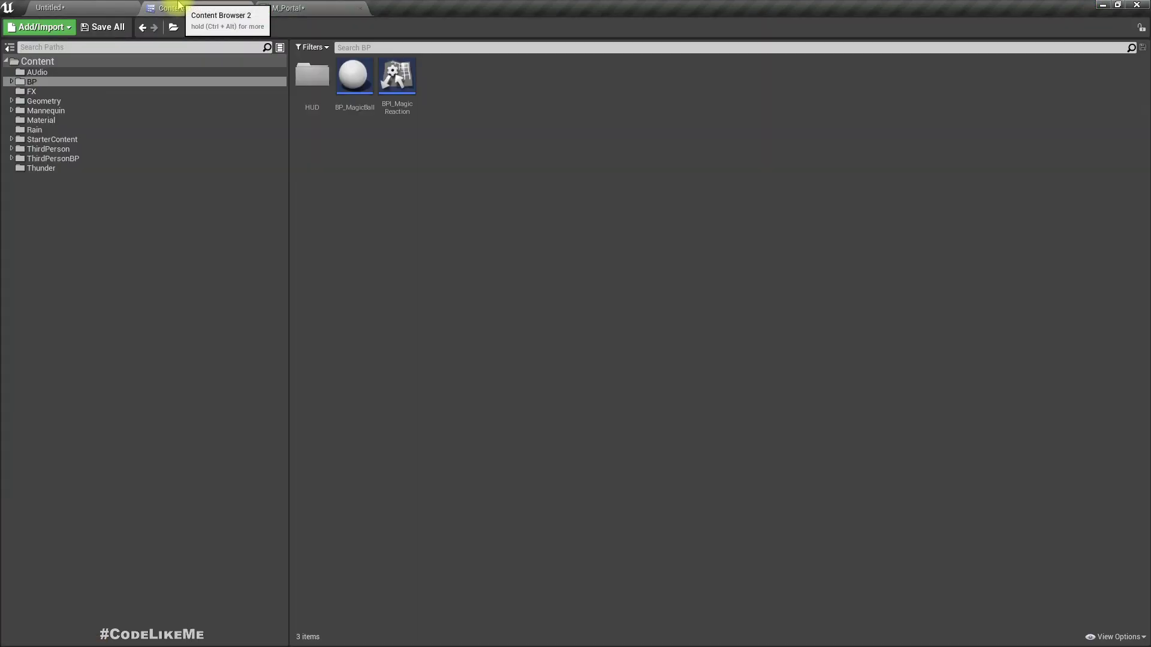
{"action": "left_click", "coordinate": [52, 139]}
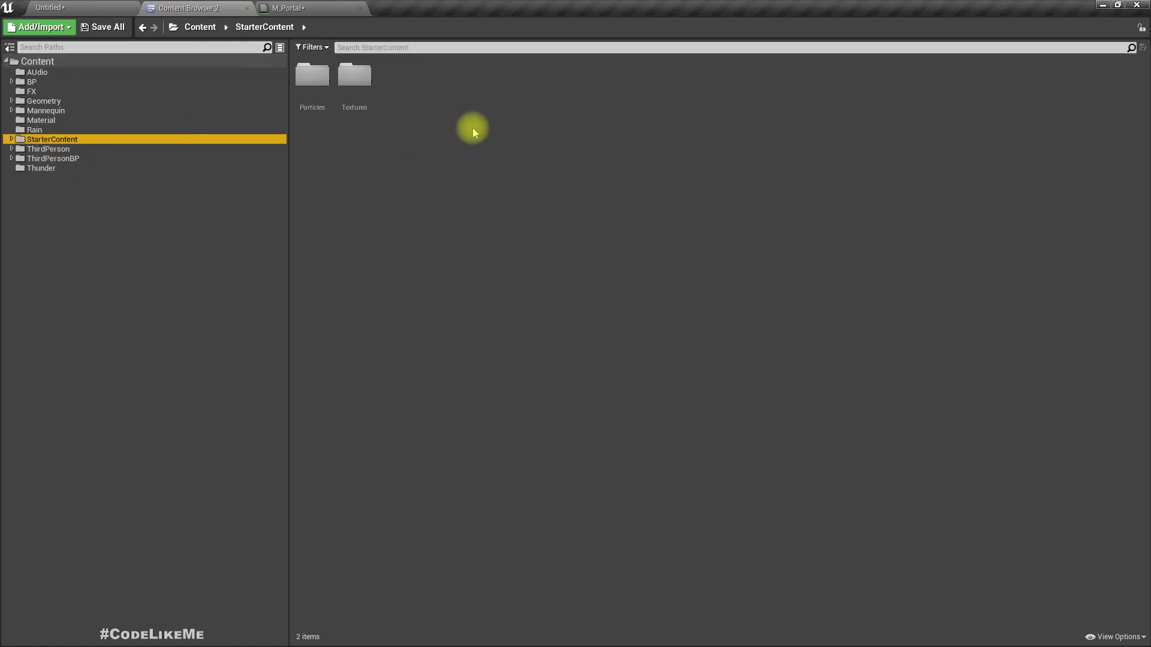
{"action": "left_click", "coordinate": [402, 48]}
{"action": "type", "text": "cout"}
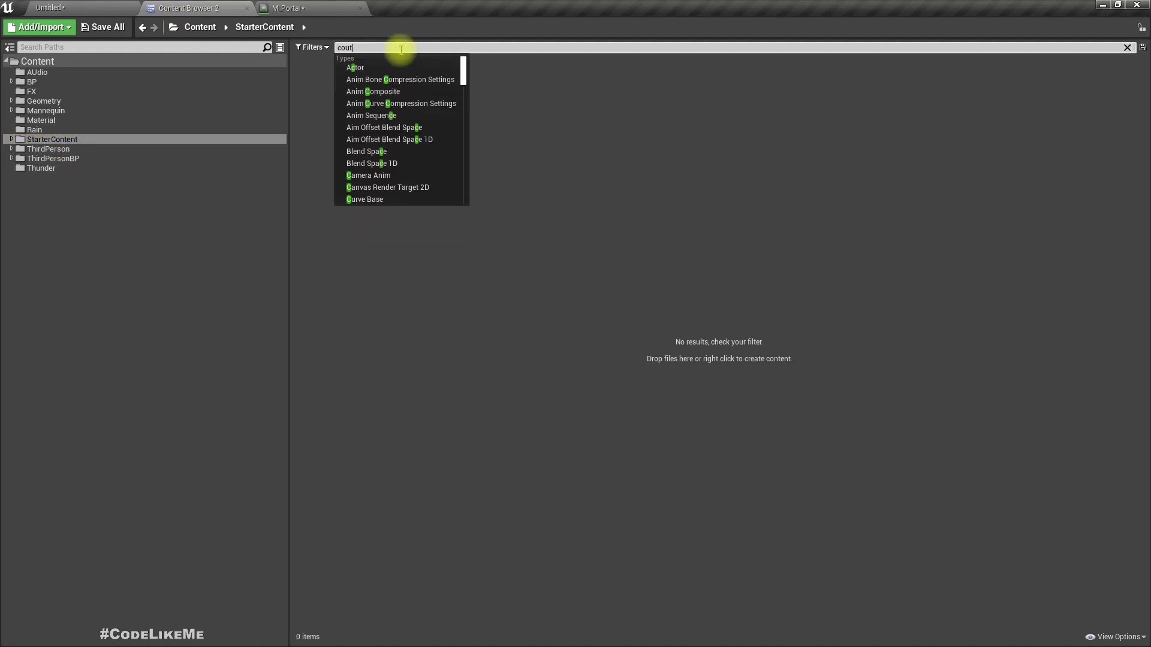
{"action": "key", "text": "BackSpace"}
{"action": "type", "text": "r"}
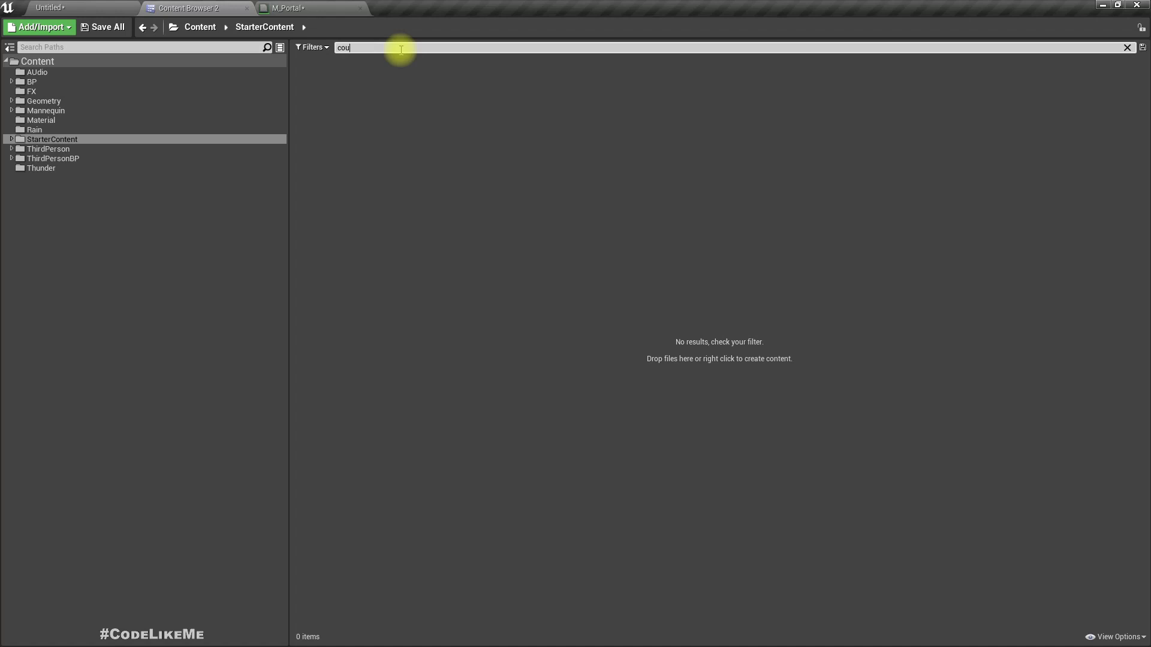
Browse the Textures subfolder of StarterContent with the search filter cleared.
{"action": "left_click", "coordinate": [292, 8]}
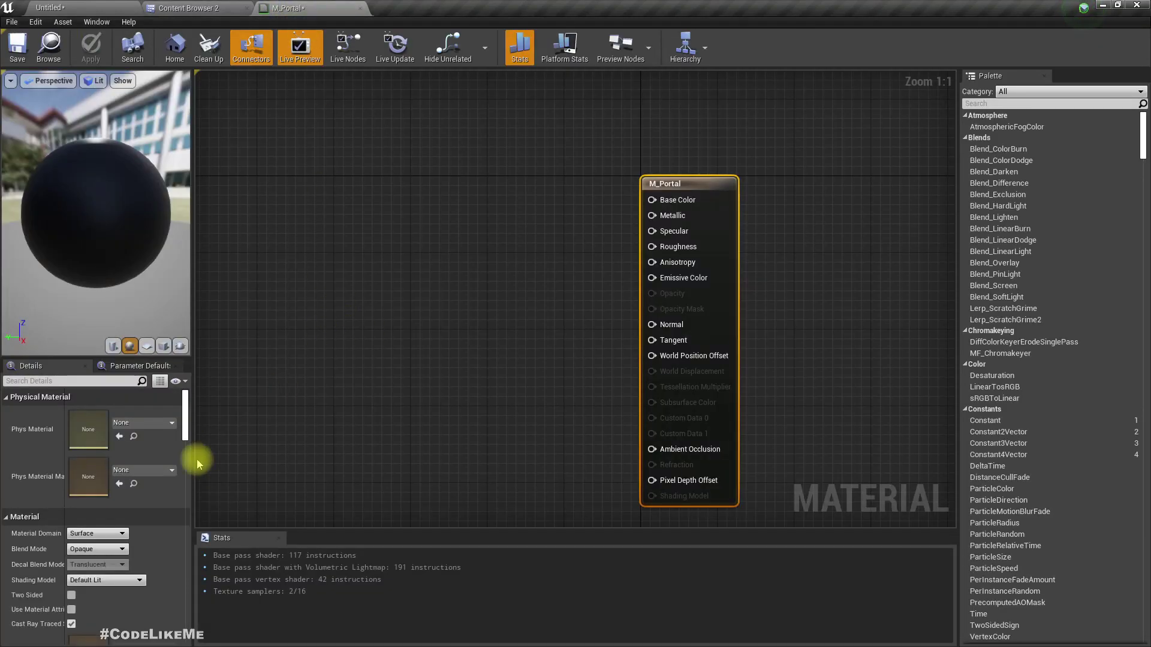
{"action": "left_click", "coordinate": [228, 299]}
{"action": "left_click", "coordinate": [196, 8]}
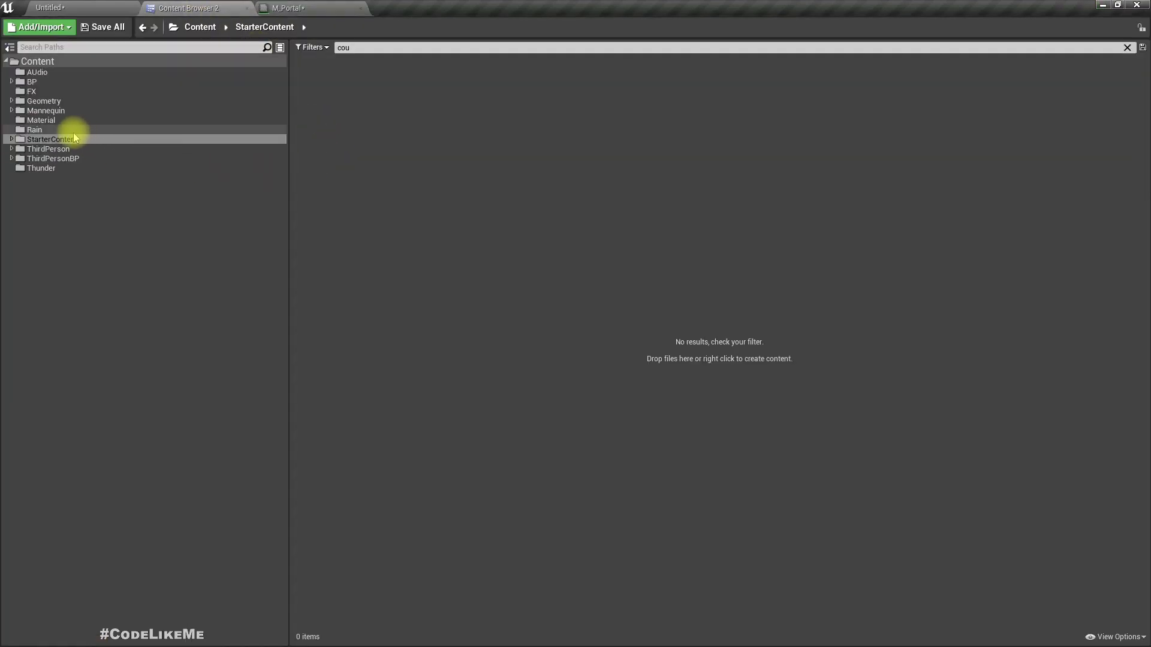
{"action": "double_click", "coordinate": [20, 140]}
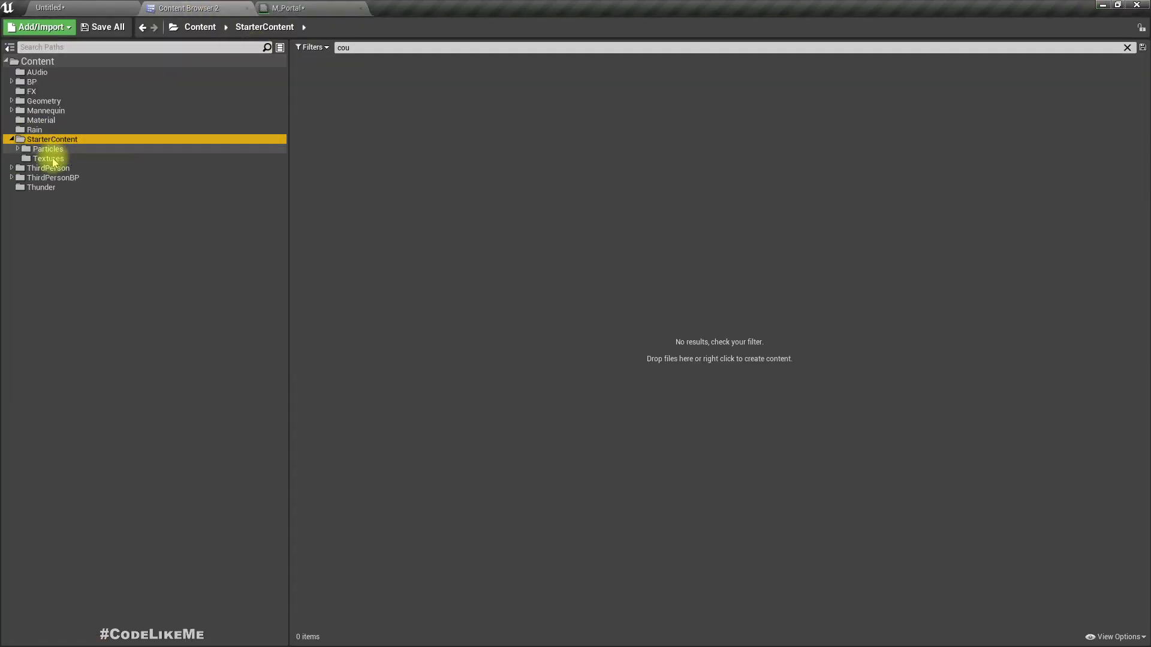
{"action": "left_click", "coordinate": [50, 159]}
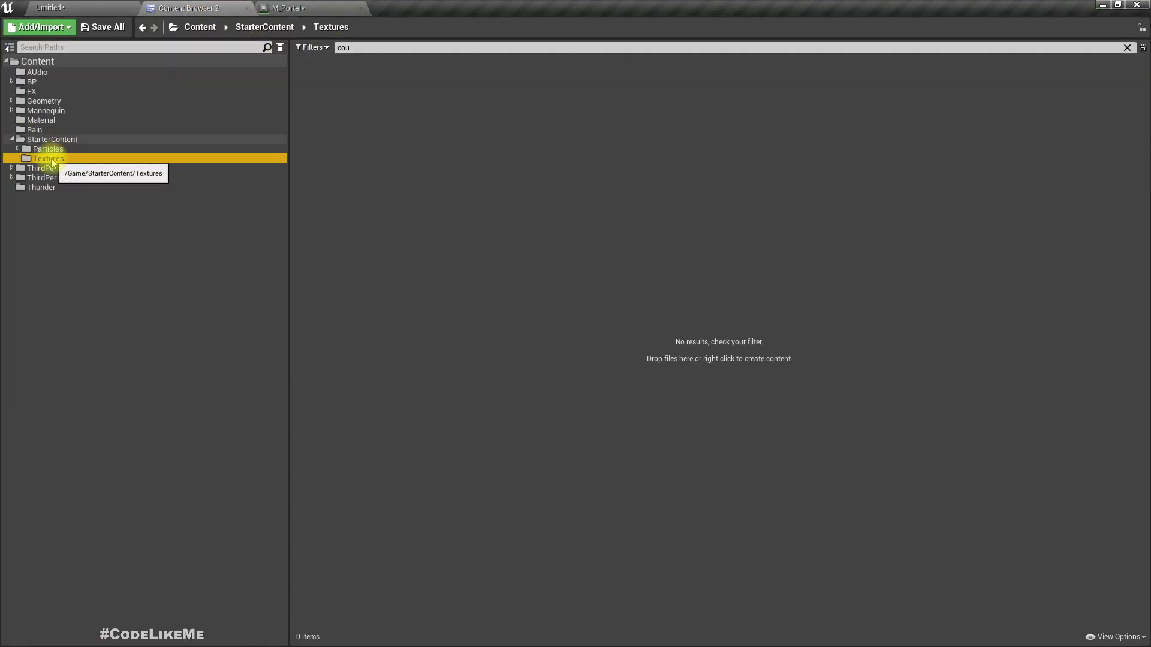
{"action": "left_click", "coordinate": [1127, 47]}
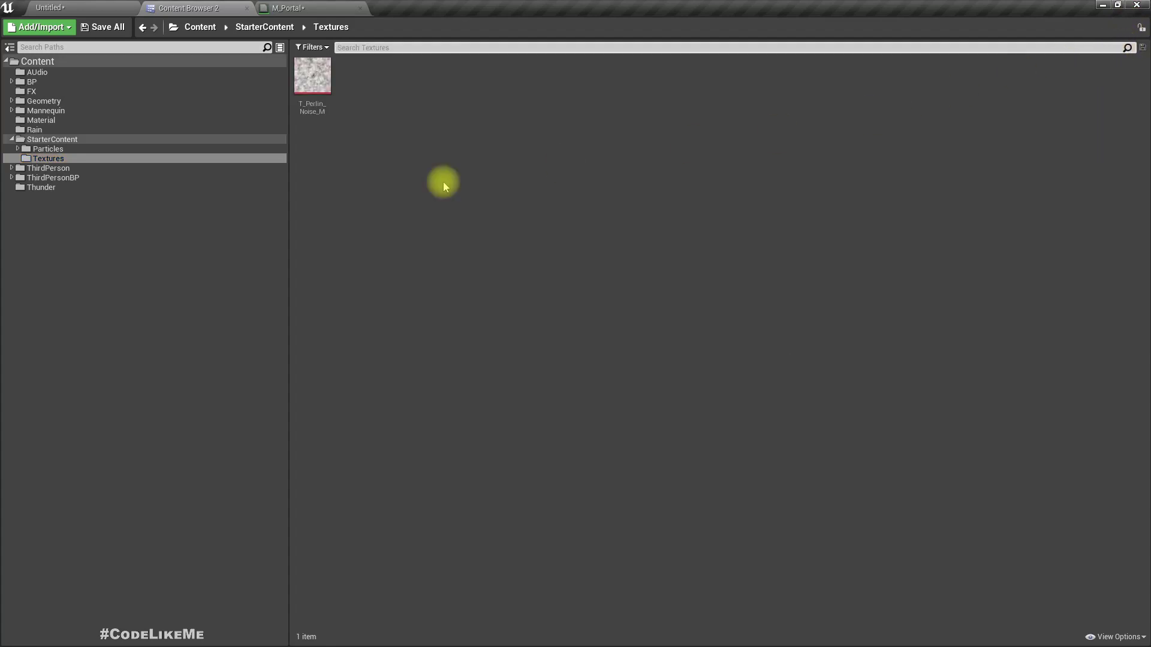
Open the HDRI folder in StarterContent and locate the HDRI_Epic_Courtyard_Daylight texture cube.
{"action": "left_click", "coordinate": [48, 140]}
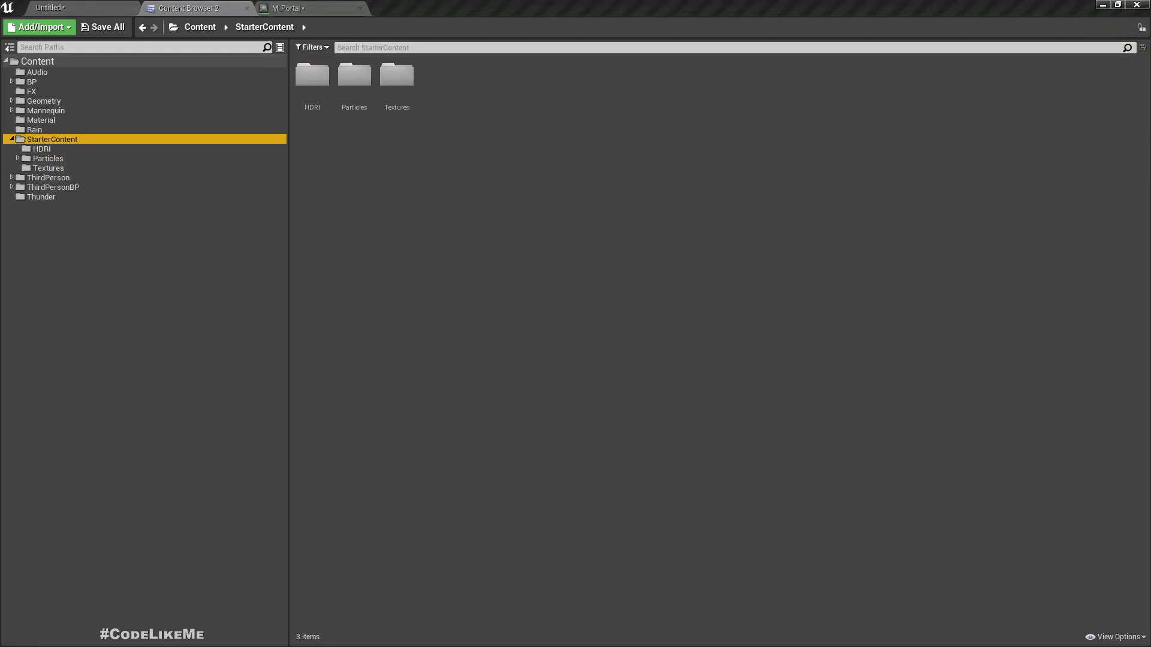
{"action": "left_click", "coordinate": [311, 75]}
{"action": "double_click", "coordinate": [312, 74]}
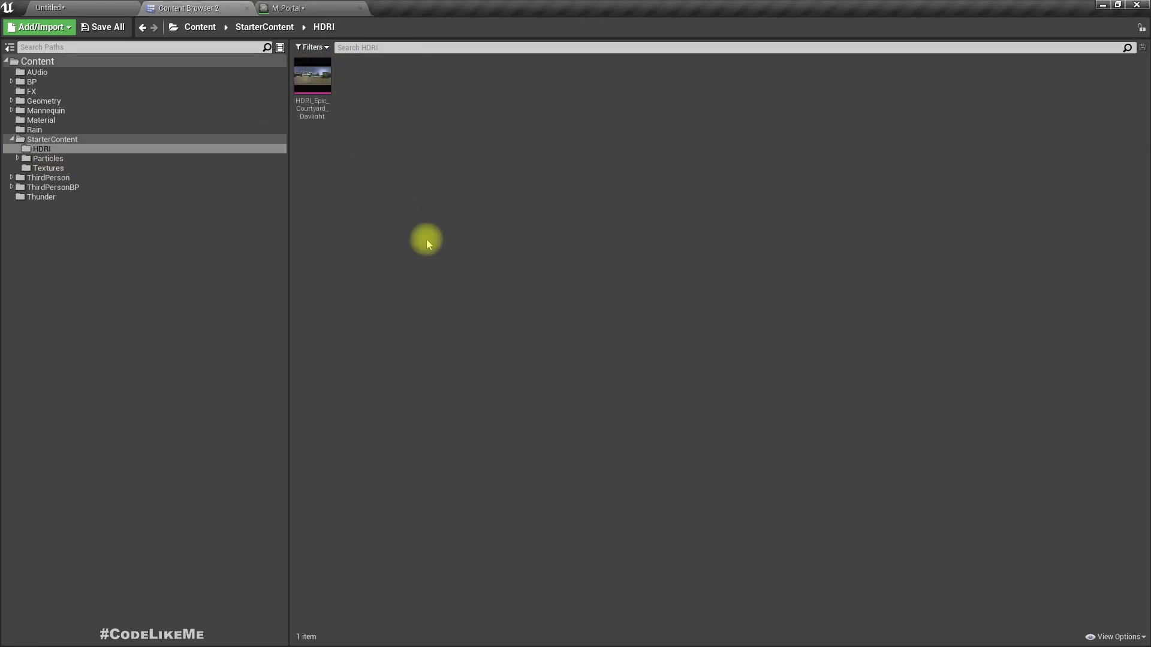
{"action": "mouse_move", "coordinate": [310, 74]}
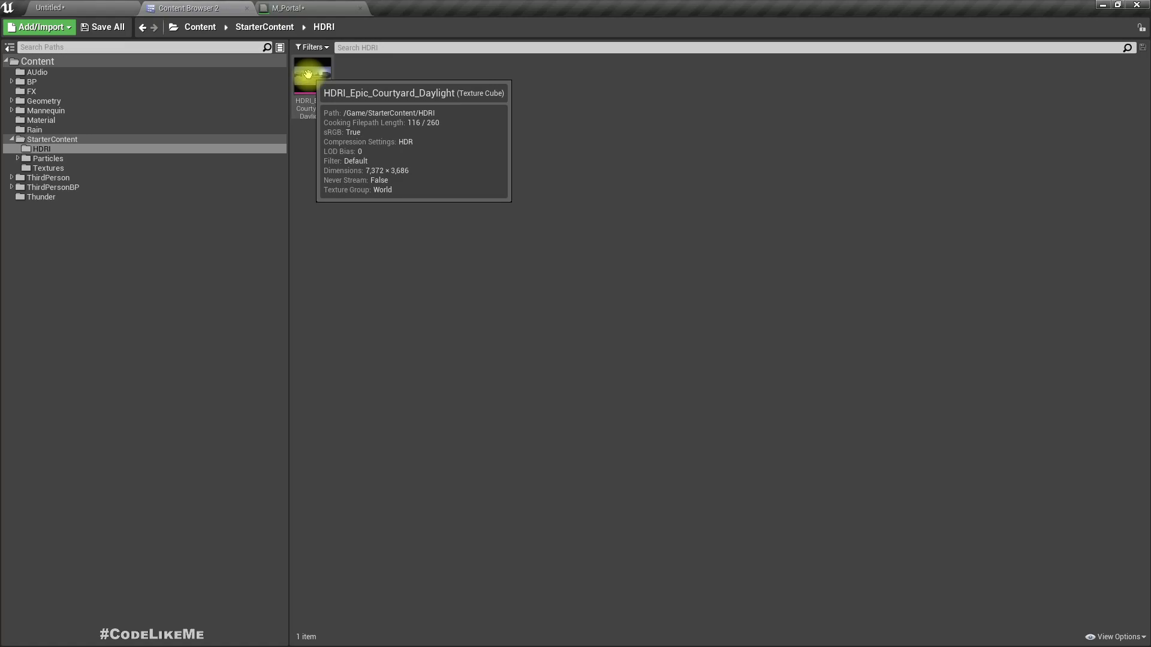
Add the HDRI_Epic_Courtyard_Daylight texture to the M_Portal graph as a Texture Sample placed before the main material node.
{"action": "left_click_drag", "start_coordinate": [308, 74], "coordinate": [402, 311]}
{"action": "right_click_drag", "start_coordinate": [399, 246], "coordinate": [558, 229]}
{"action": "left_click_drag", "start_coordinate": [637, 311], "coordinate": [560, 309]}
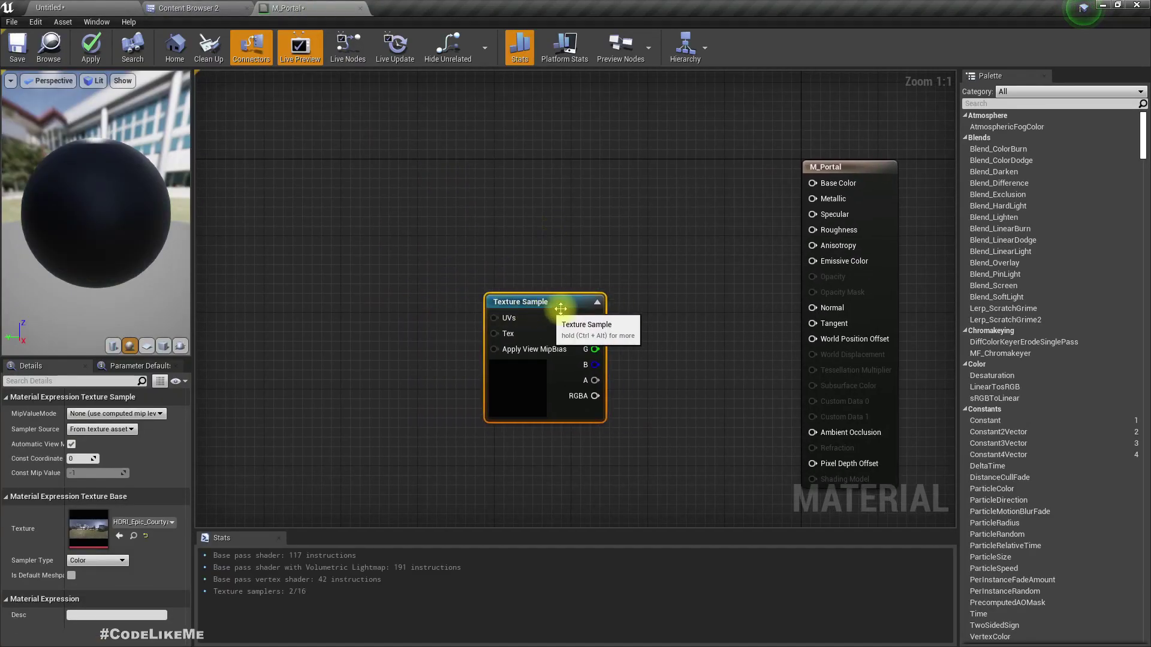
{"action": "right_click_drag", "start_coordinate": [687, 299], "coordinate": [588, 298]}
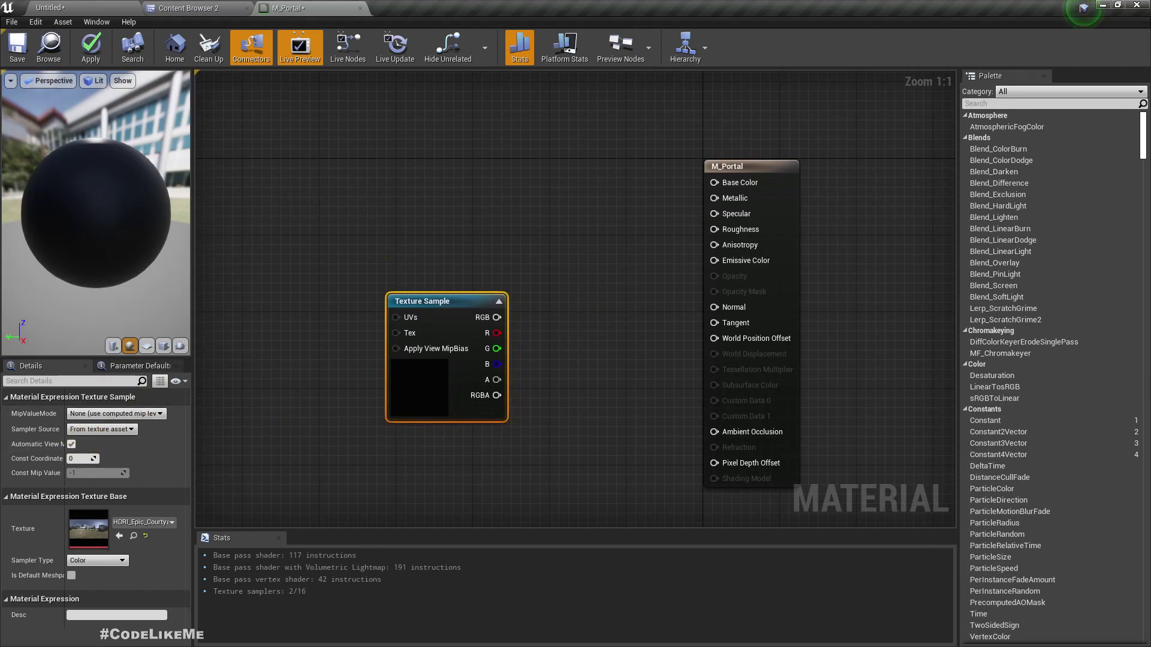
Set the material's shading model to Unlit and connect the Texture Sample's RGB output to Emissive Color.
{"action": "left_click", "coordinate": [290, 406]}
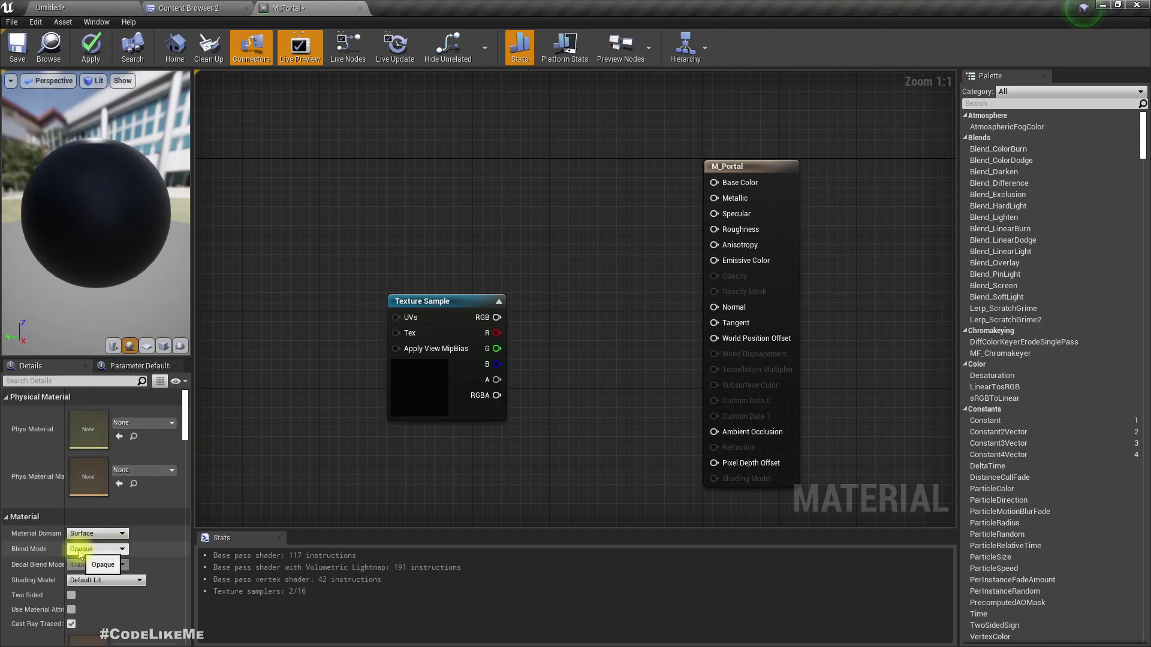
{"action": "left_click", "coordinate": [86, 580]}
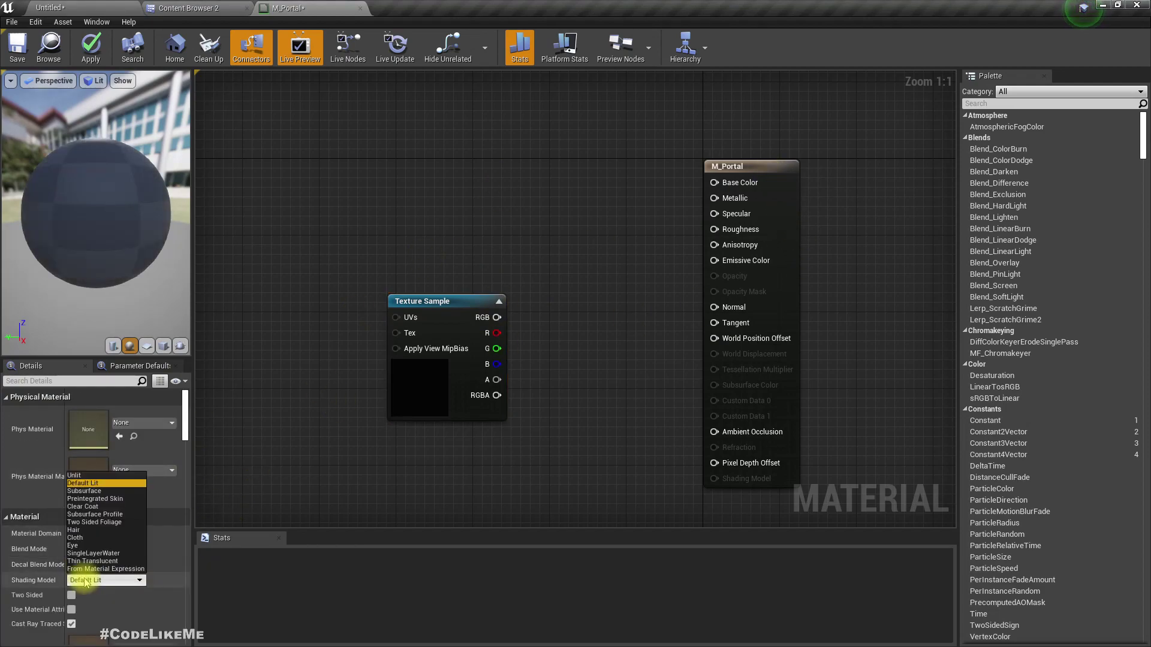
{"action": "left_click", "coordinate": [91, 475]}
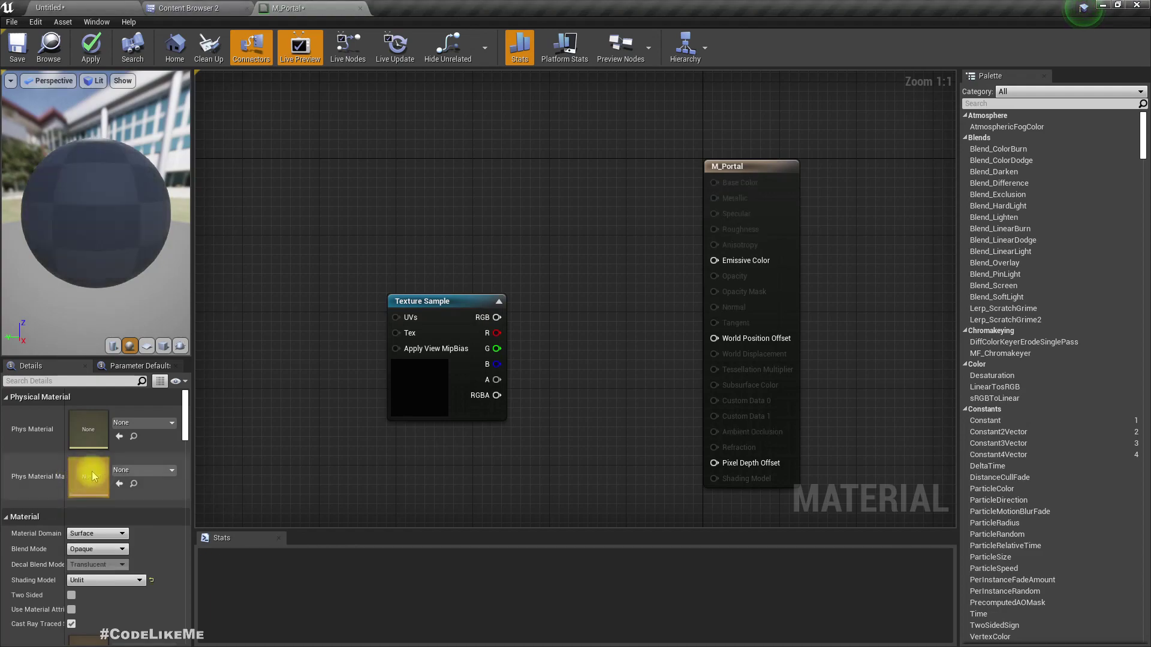
{"action": "left_click_drag", "start_coordinate": [457, 299], "coordinate": [714, 260]}
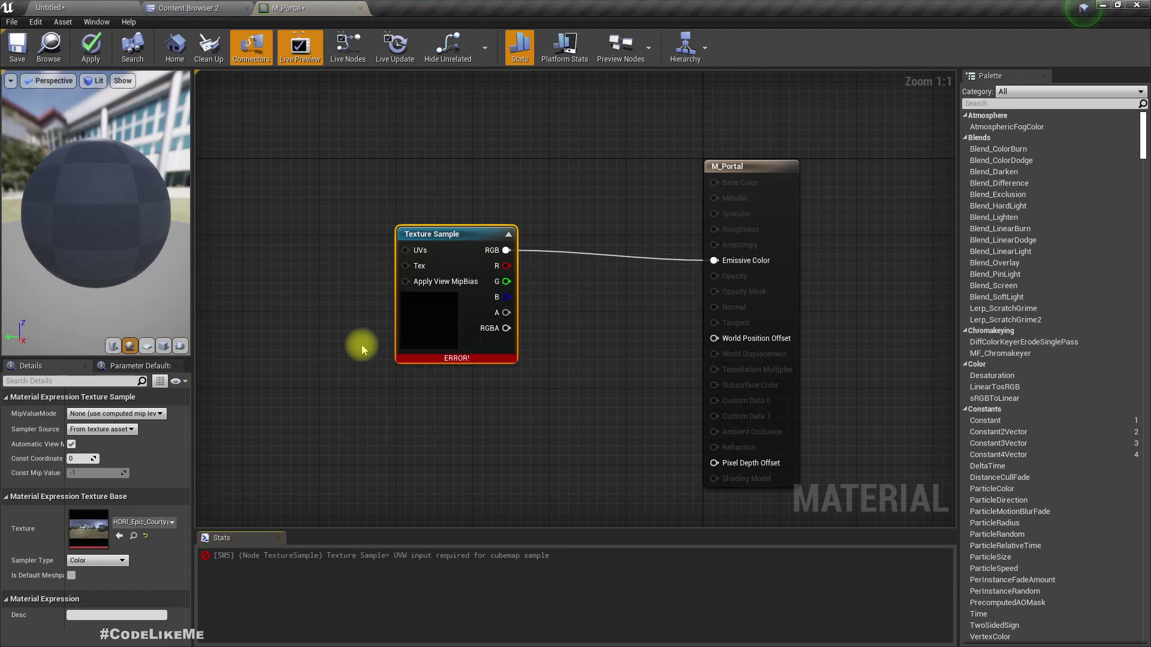
Add a ReflectionVectorWS node feeding the UVs input of the HDRI Texture Sample.
{"action": "right_click_drag", "start_coordinate": [444, 443], "coordinate": [522, 476]}
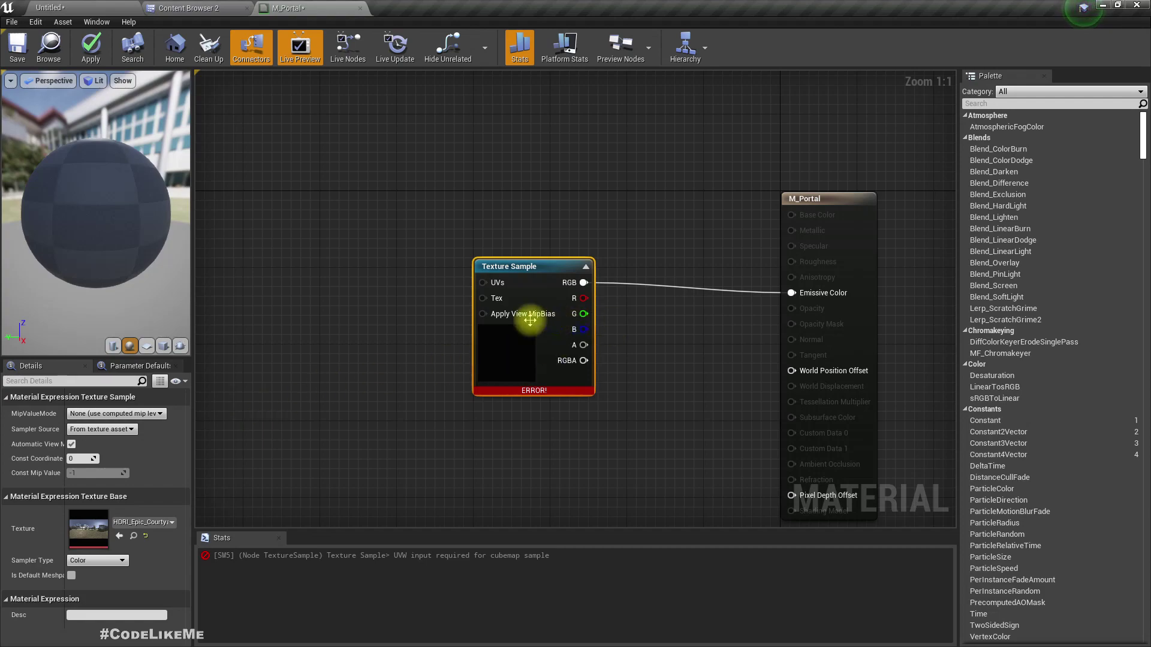
{"action": "left_click_drag", "start_coordinate": [483, 283], "coordinate": [419, 287]}
{"action": "type", "text": "ref"}
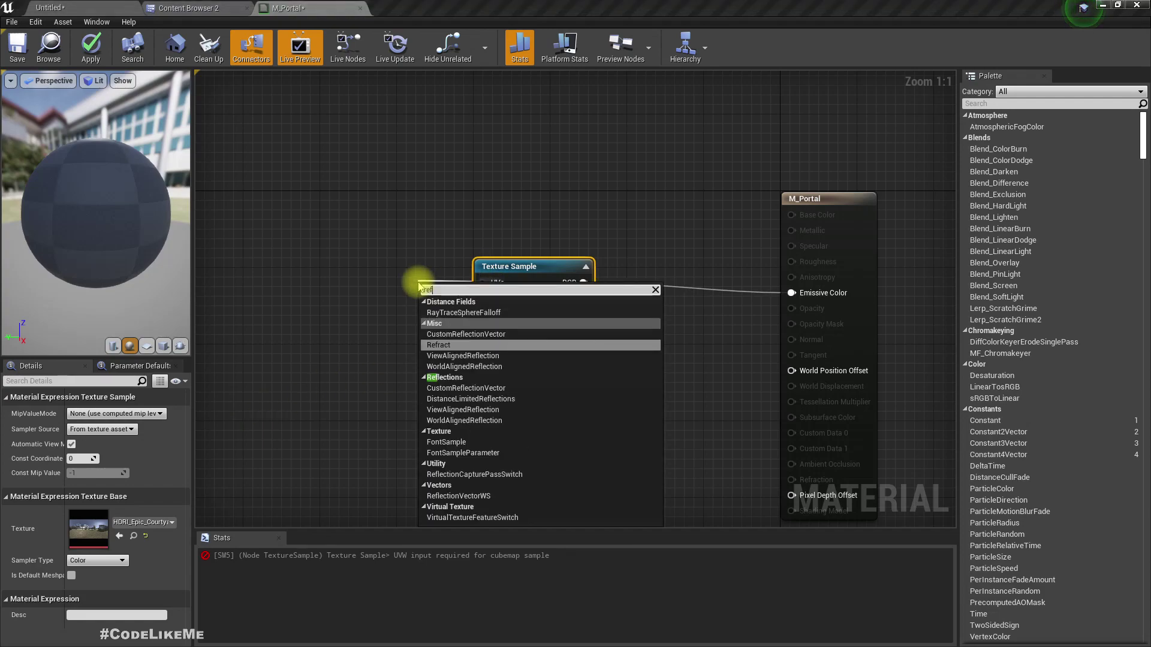
{"action": "type", "text": "lec"}
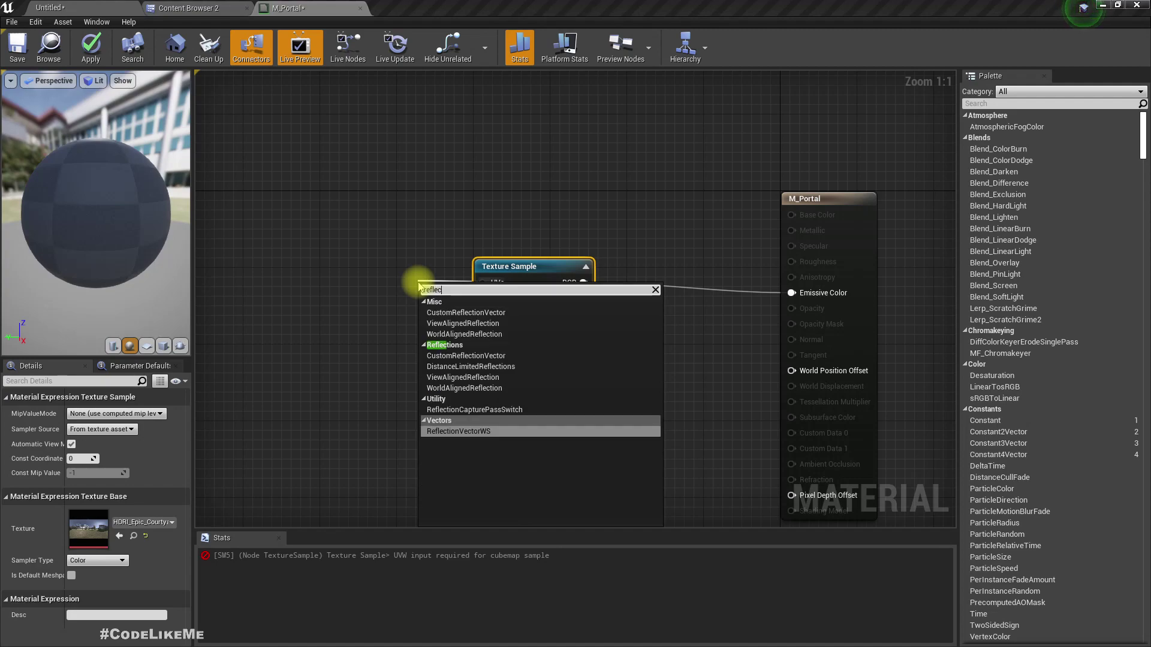
{"action": "key", "text": "Return"}
Add a Constant node with value 0 feeding the Reflection Vector's CustomWorldNormal input and line it up with that input.
{"action": "left_click_drag", "start_coordinate": [465, 298], "coordinate": [268, 296]}
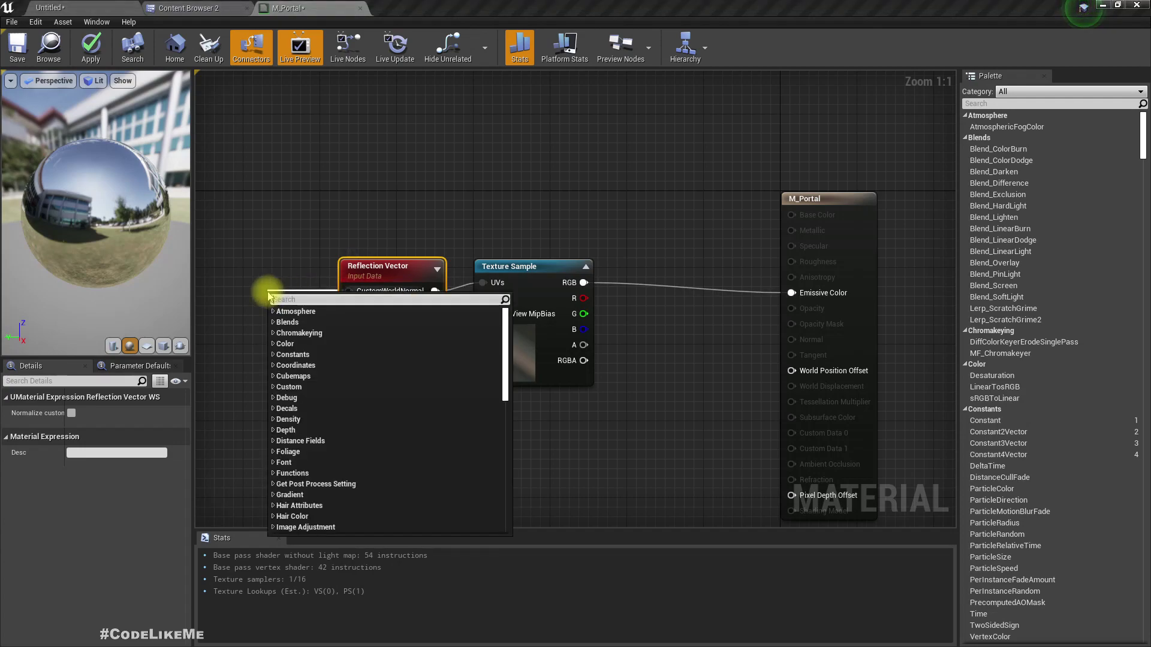
{"action": "type", "text": "0"}
{"action": "key", "text": "BackSpace"}
{"action": "type", "text": "cons"}
{"action": "key", "text": "Return"}
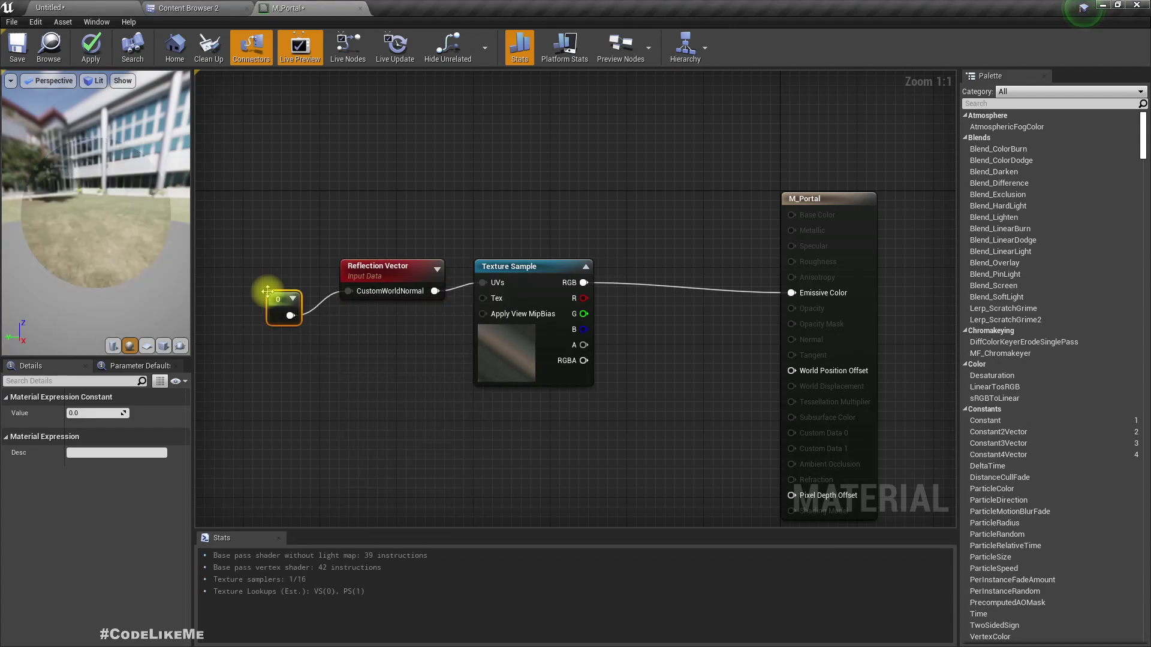
{"action": "left_click_drag", "start_coordinate": [266, 292], "coordinate": [348, 291]}
Apply the M_Portal material changes and check the environment on the preview sphere from different angles.
{"action": "left_click_drag", "start_coordinate": [42, 197], "coordinate": [156, 197]}
{"action": "left_click_drag", "start_coordinate": [87, 188], "coordinate": [57, 189]}
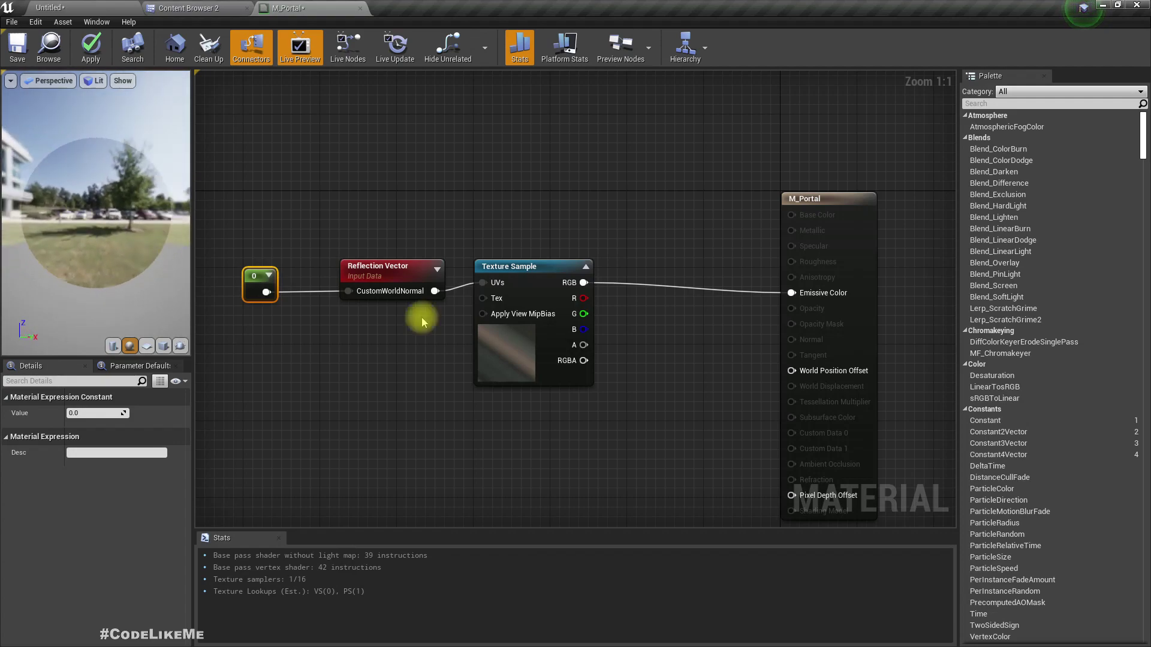
{"action": "left_click", "coordinate": [91, 46]}
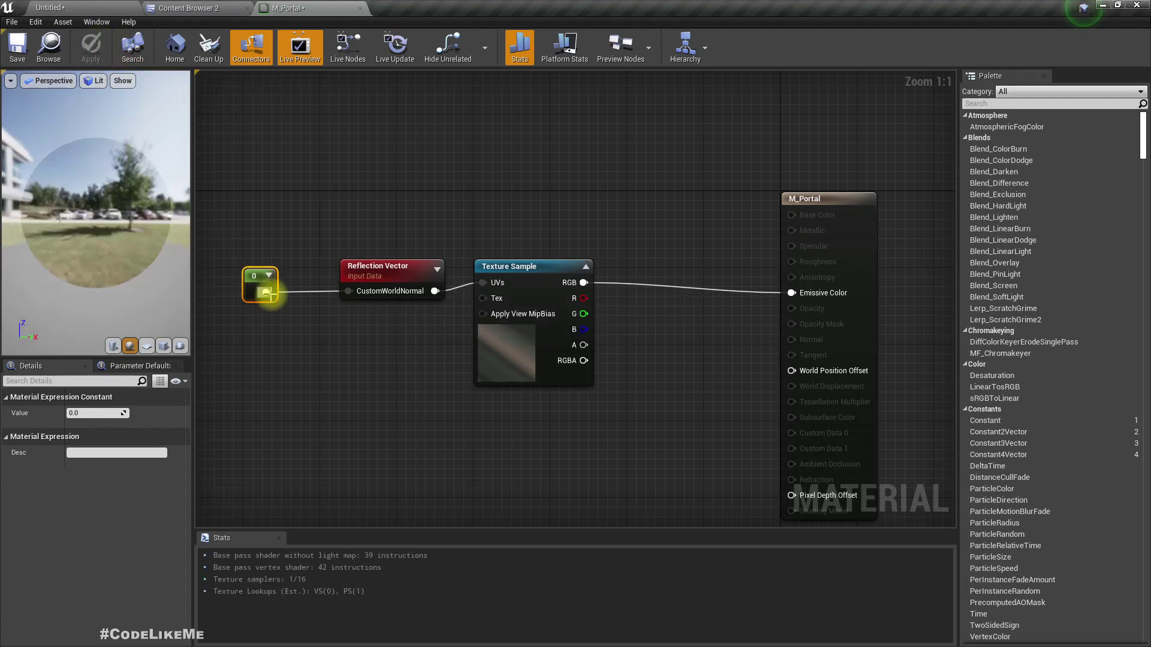
{"action": "left_click_drag", "start_coordinate": [82, 247], "coordinate": [55, 215]}
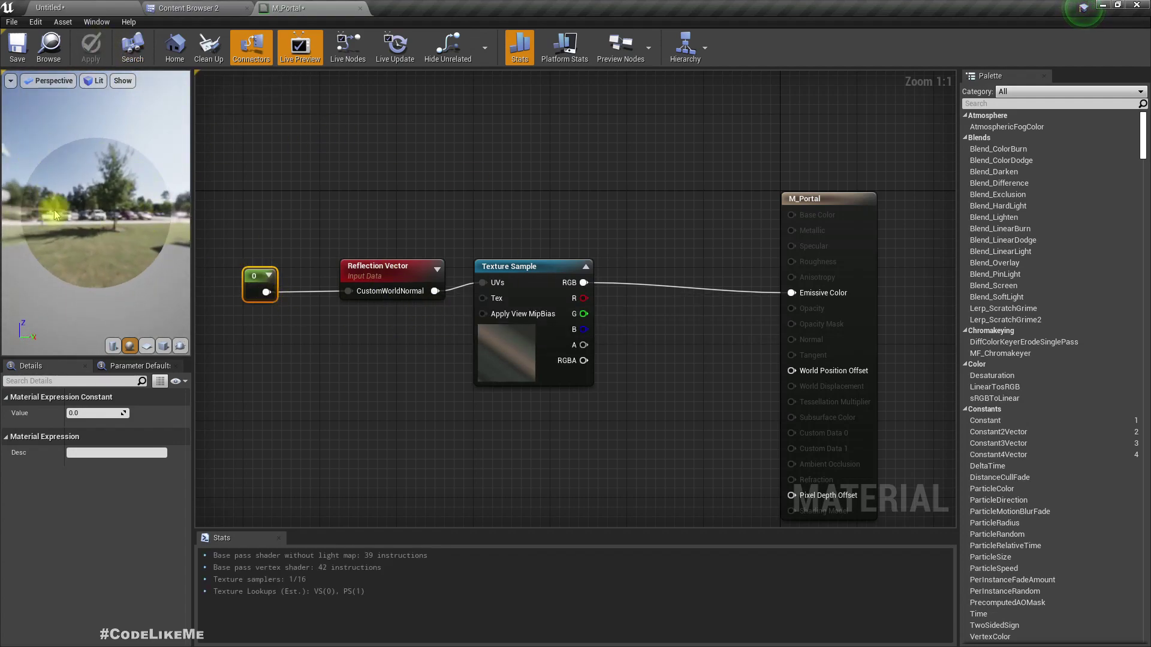
Scale the portal cylinder in the level to 2.0 in X and Y, keeping its thickness.
{"action": "left_click", "coordinate": [70, 6]}
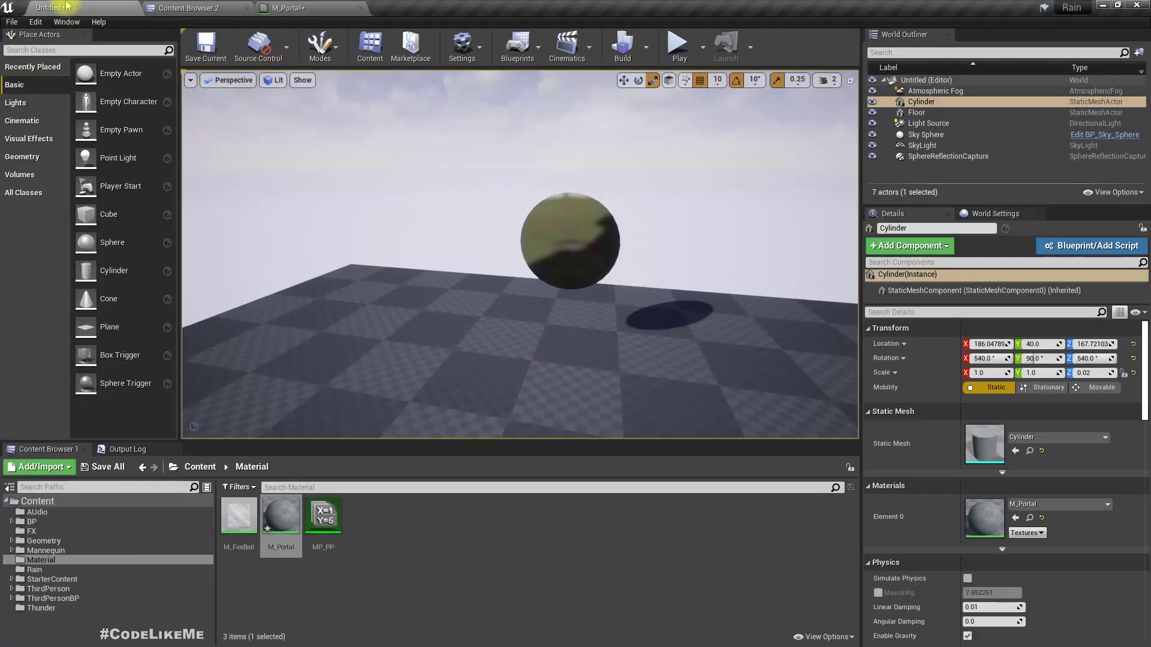
{"action": "right_click_drag", "start_coordinate": [520, 255], "coordinate": [533, 204]}
{"action": "left_click_drag", "start_coordinate": [519, 252], "coordinate": [539, 240]}
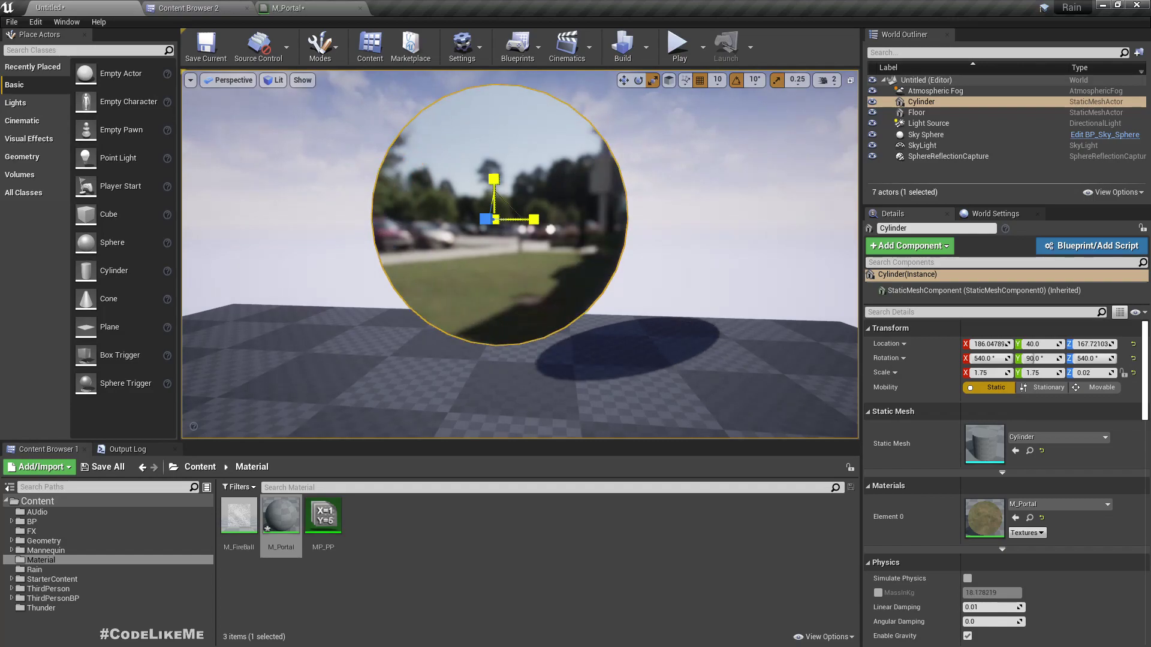
{"action": "left_click_drag", "start_coordinate": [510, 204], "coordinate": [528, 195]}
{"action": "key", "text": "s"}
{"action": "right_click_drag", "start_coordinate": [528, 195], "coordinate": [495, 201]}
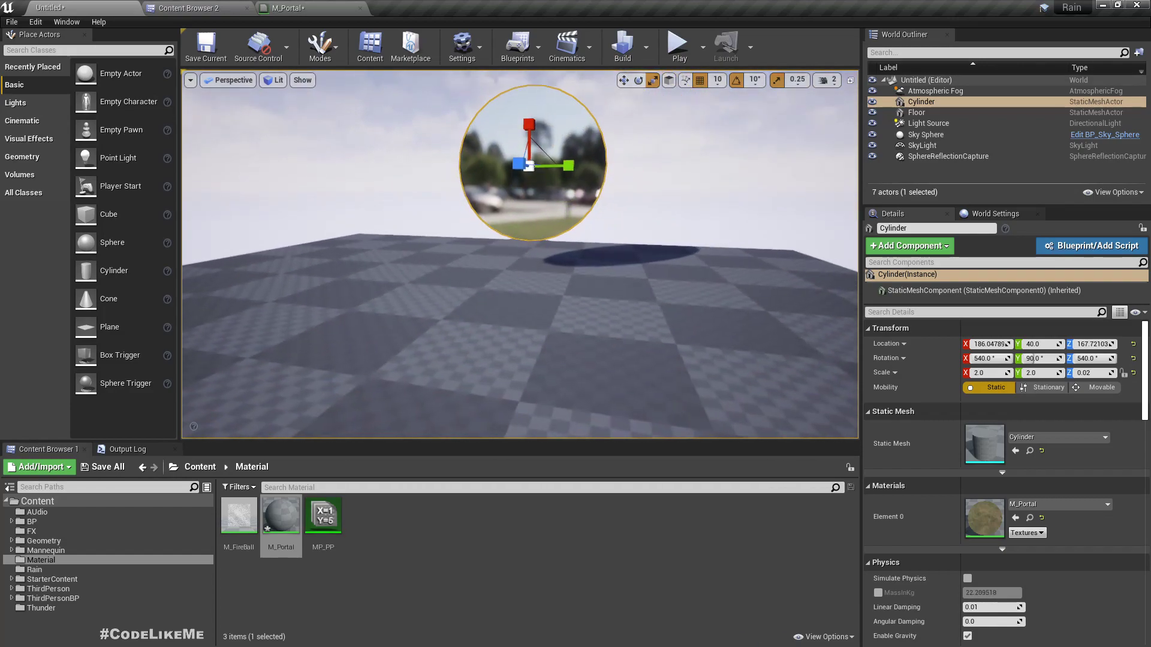
Inspect the portal from different angles in a full-screen viewport with the editor overlays hidden.
{"action": "right_click_drag", "start_coordinate": [593, 306], "coordinate": [575, 393]}
{"action": "key", "text": "F11"}
{"action": "key", "text": "g"}
{"action": "key", "text": "g"}
{"action": "key", "text": "w"}
{"action": "key", "text": "a"}
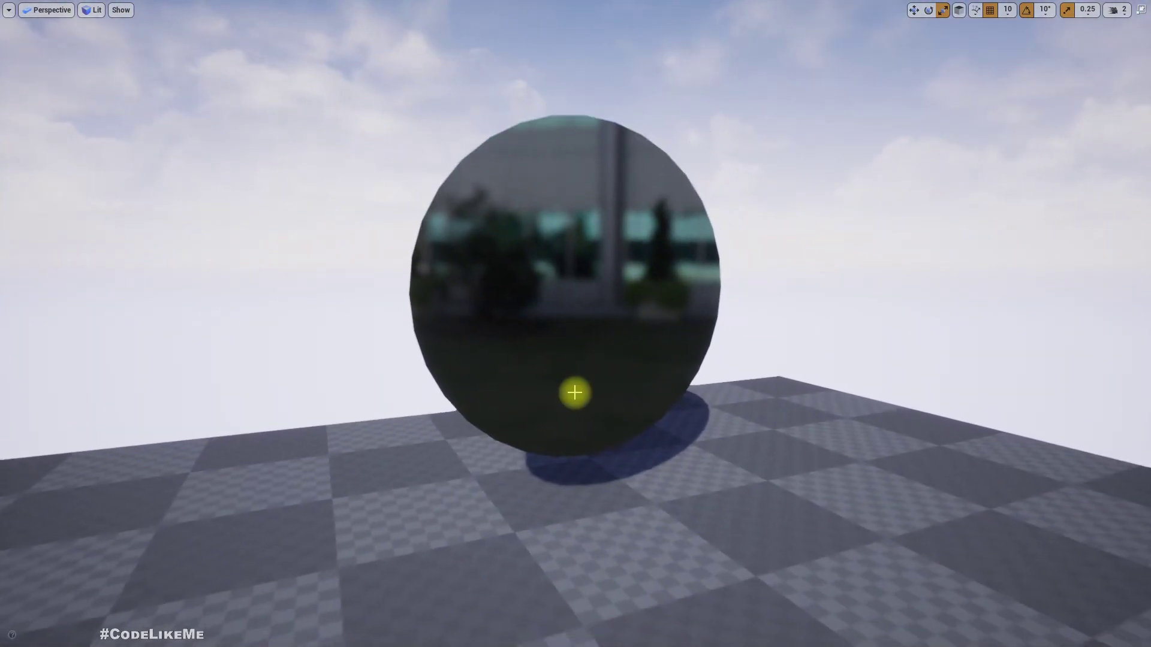
{"action": "key", "text": "F11"}
Import the download.png space image into the StarterContent Textures folder and open it to check its appearance.
{"action": "left_click", "coordinate": [288, 8]}
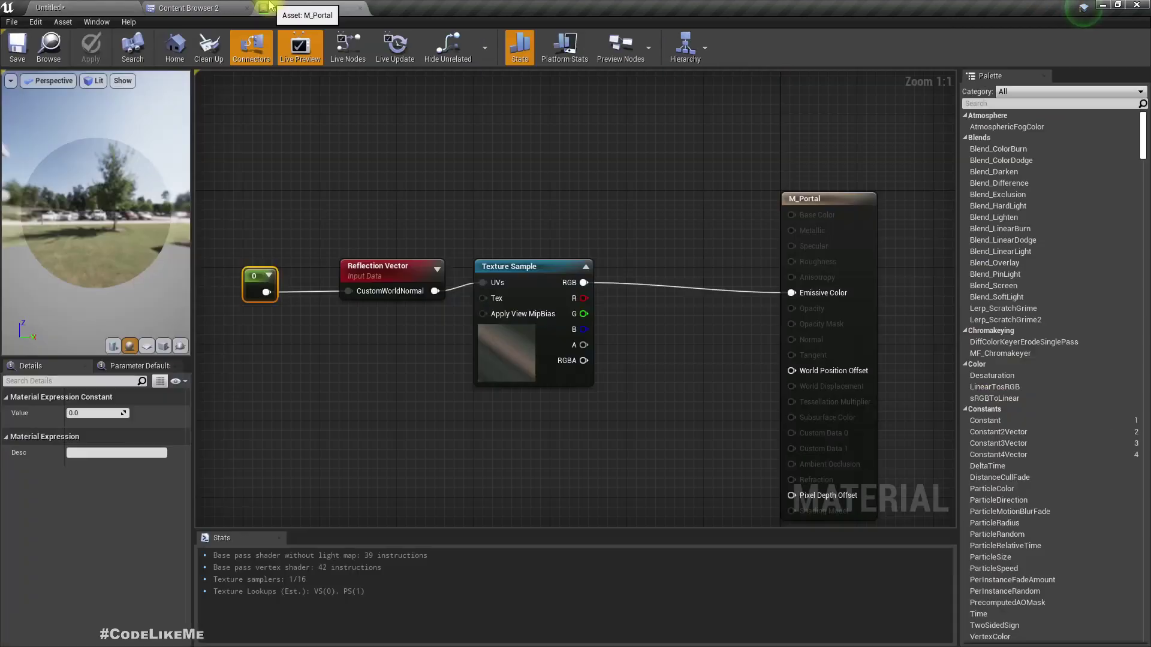
{"action": "left_click", "coordinate": [495, 340]}
{"action": "left_click_drag", "start_coordinate": [525, 268], "coordinate": [534, 279]}
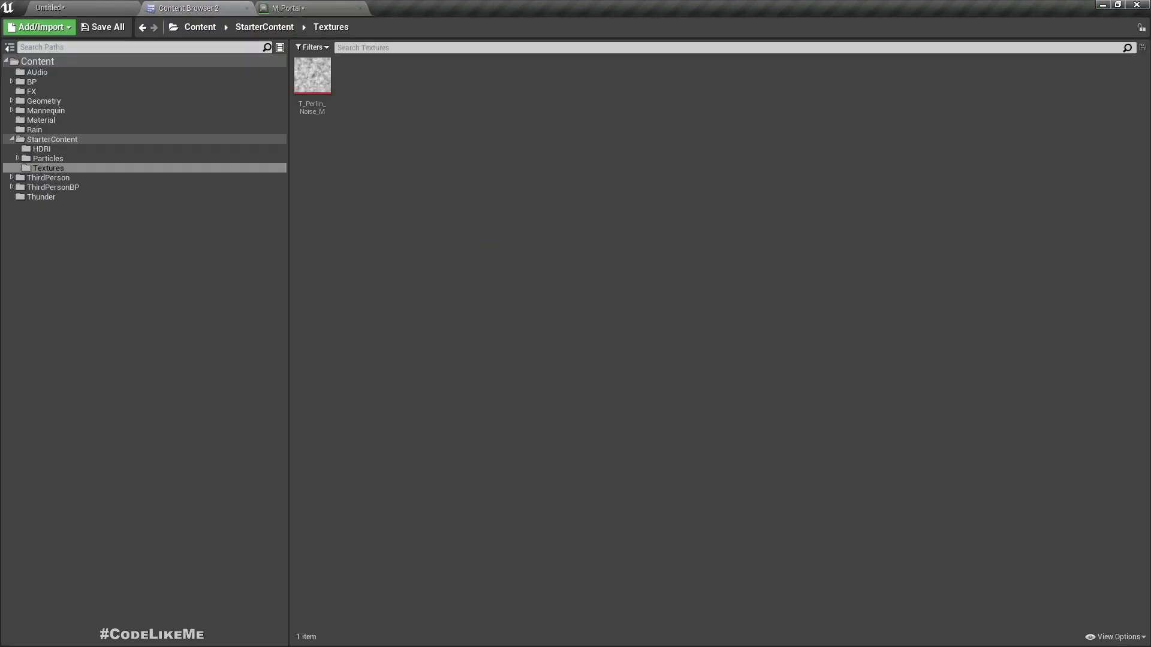
{"action": "left_click_drag", "start_coordinate": [780, 232], "coordinate": [552, 223]}
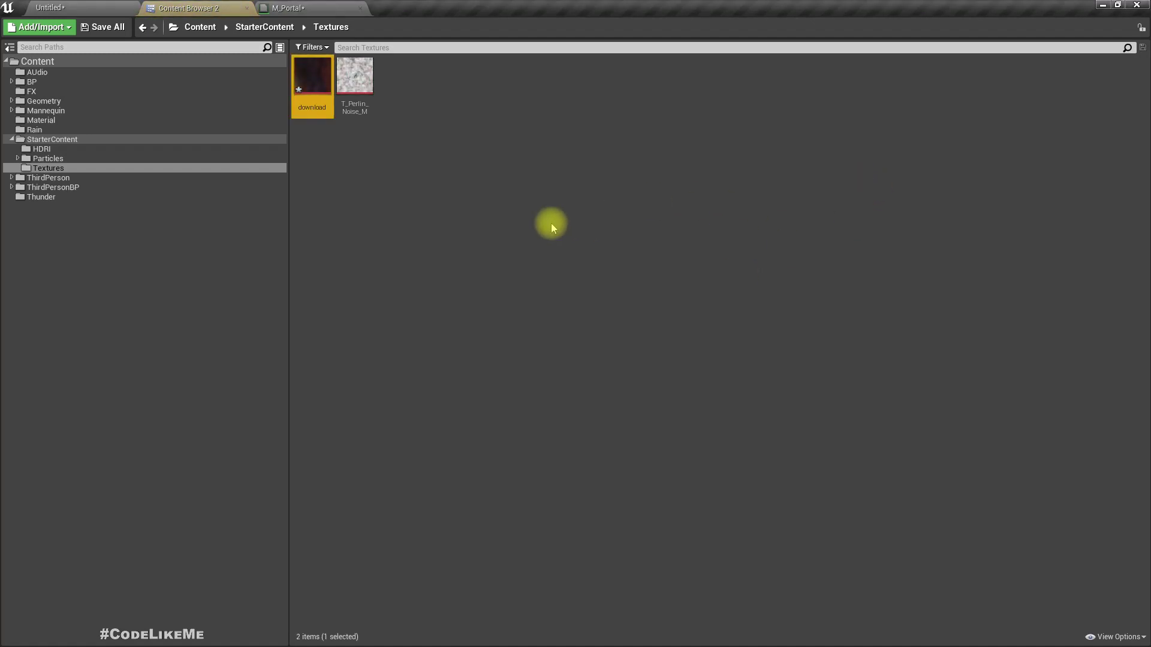
{"action": "double_click", "coordinate": [321, 76]}
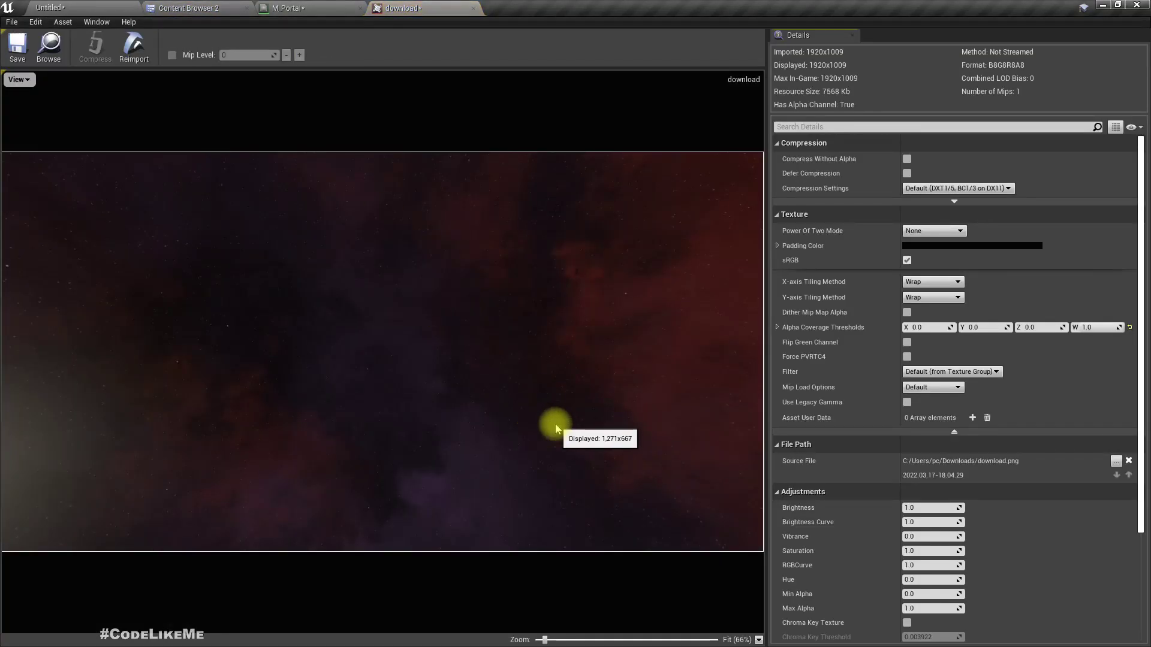
{"action": "left_click", "coordinate": [48, 46]}
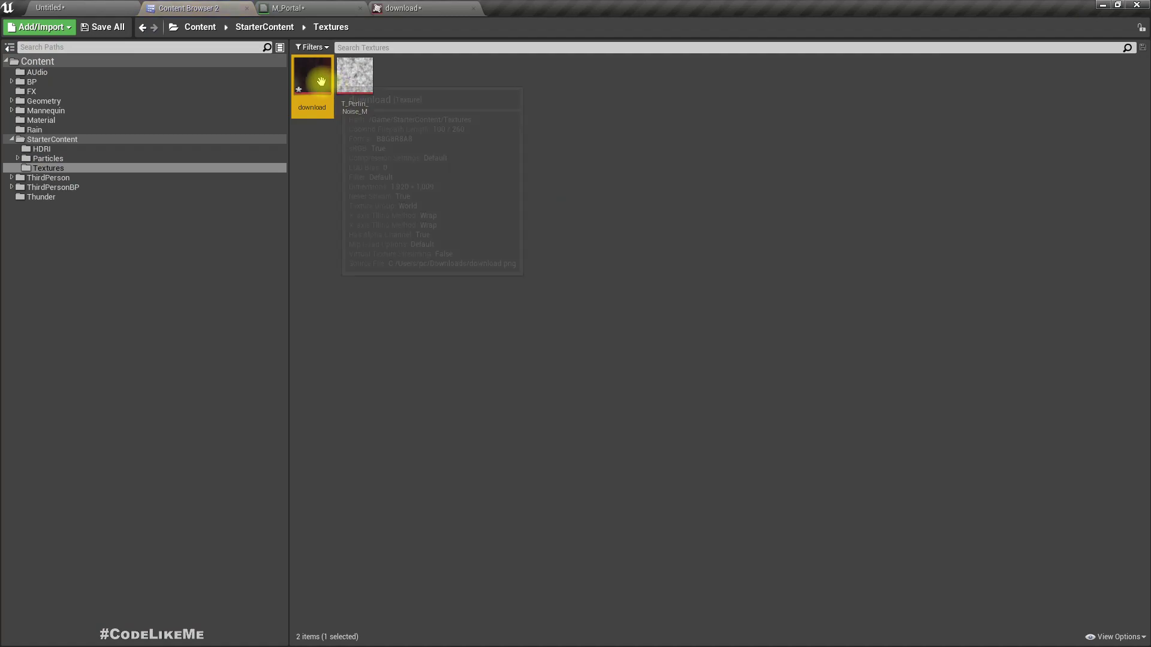
Add the download texture to the M_Portal graph as a second Texture Sample, spaced above the HDRI sample.
{"action": "left_click_drag", "start_coordinate": [321, 81], "coordinate": [502, 147]}
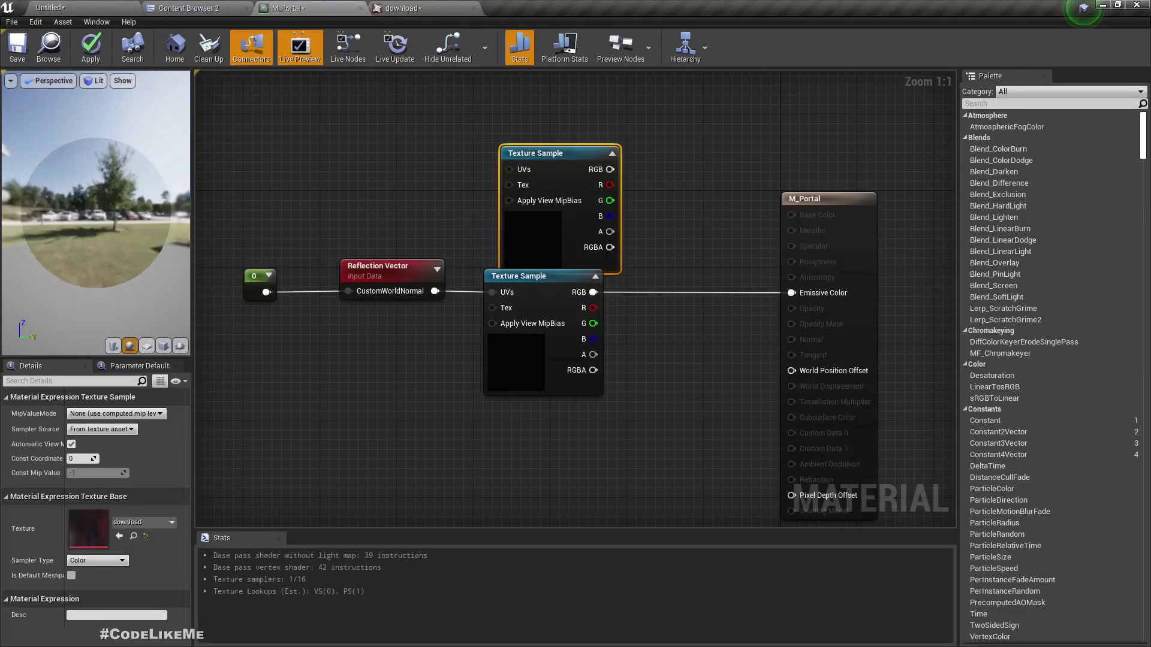
{"action": "right_click_drag", "start_coordinate": [397, 203], "coordinate": [408, 331]}
{"action": "left_click_drag", "start_coordinate": [567, 300], "coordinate": [560, 221]}
{"action": "right_click_drag", "start_coordinate": [479, 296], "coordinate": [471, 154]}
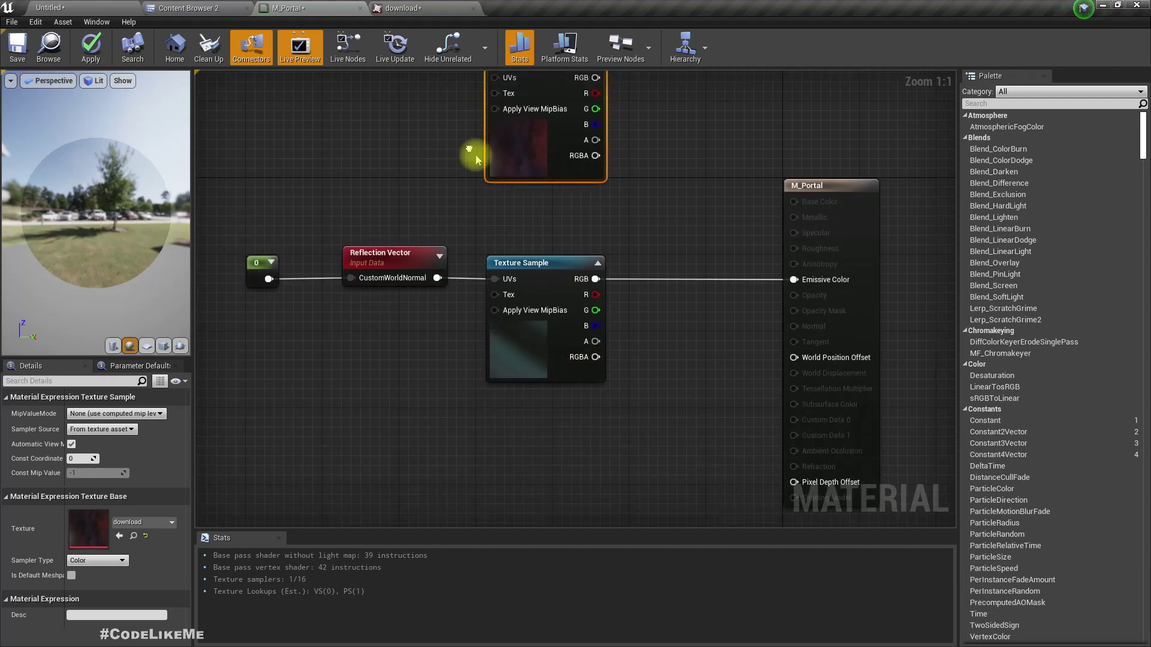
Try assigning the download texture to the Texture Sample fed by the Reflection Vector, and undo the texture change.
{"action": "left_click", "coordinate": [529, 326]}
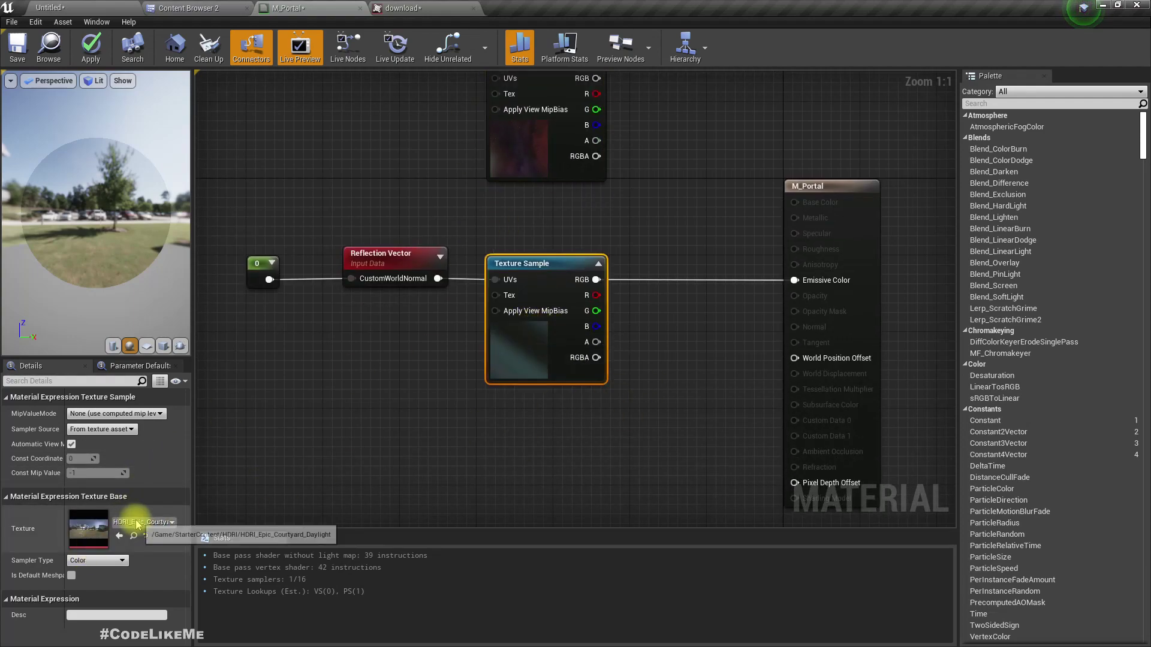
{"action": "left_click", "coordinate": [123, 536]}
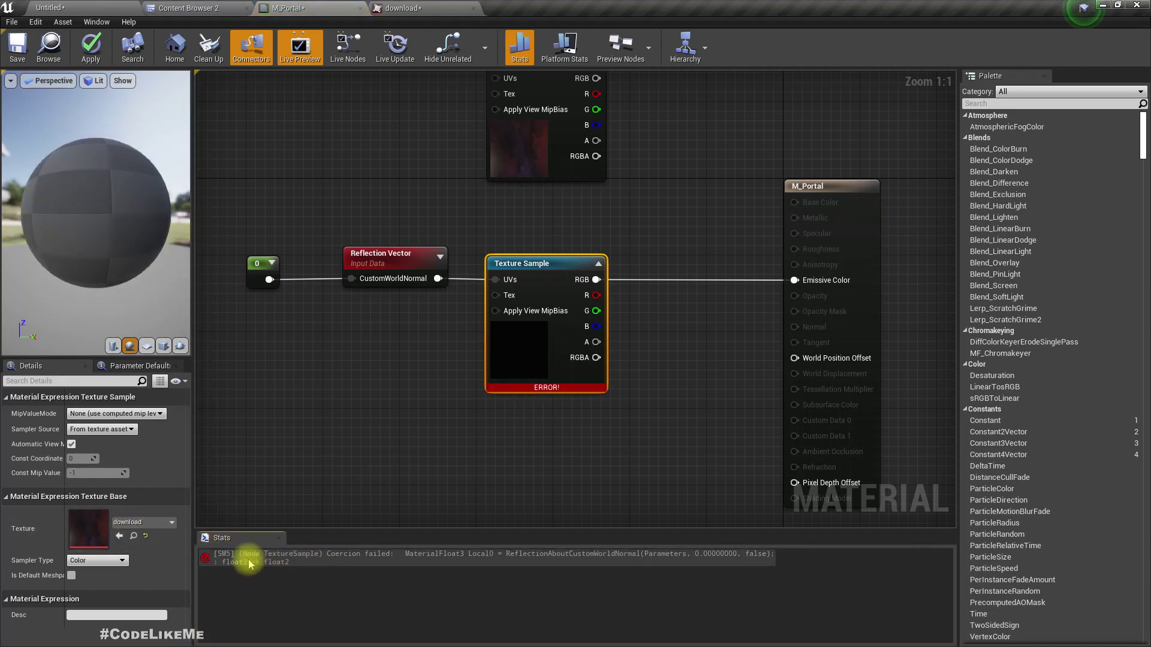
{"action": "left_click", "coordinate": [429, 403]}
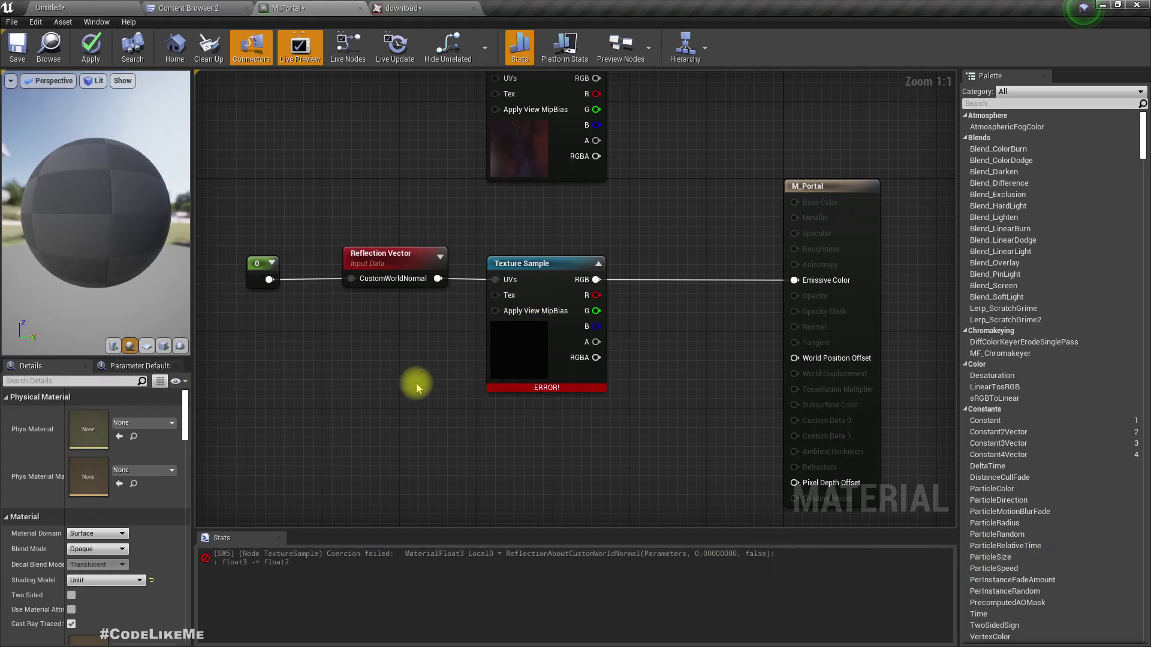
{"action": "right_click_drag", "start_coordinate": [411, 386], "coordinate": [447, 400]}
{"action": "key", "text": "ctrl+z"}
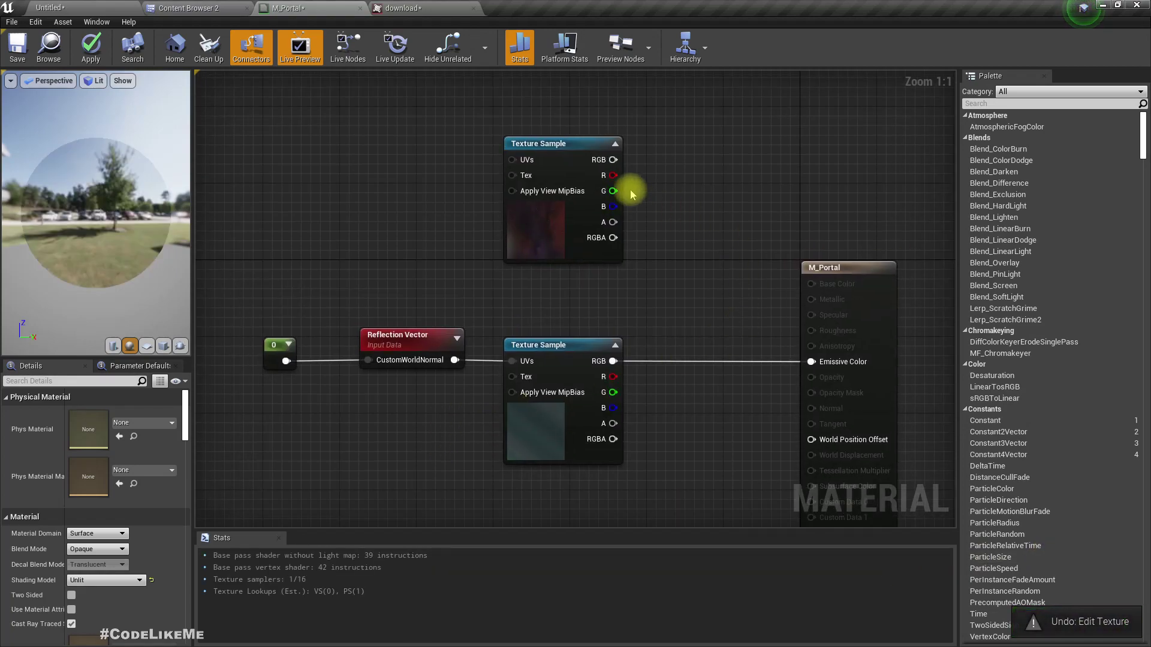
Connect the download Texture Sample's RGB output to Emissive Color in place of the HDRI sample and apply the material.
{"action": "left_click_drag", "start_coordinate": [613, 159], "coordinate": [802, 352]}
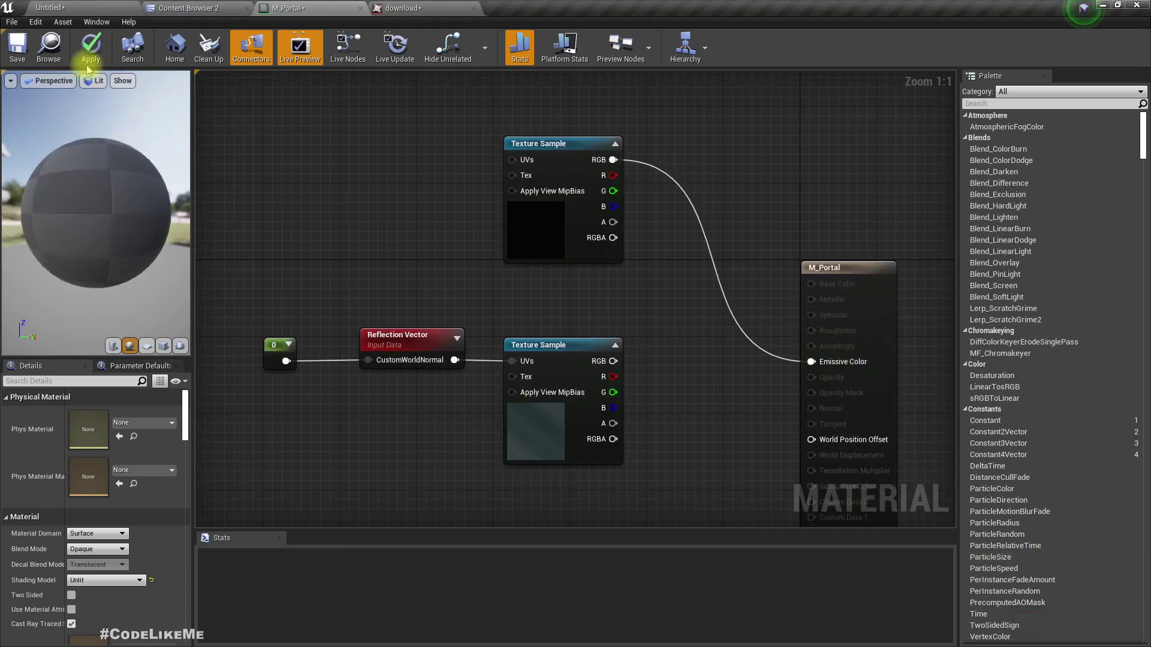
{"action": "left_click", "coordinate": [90, 49]}
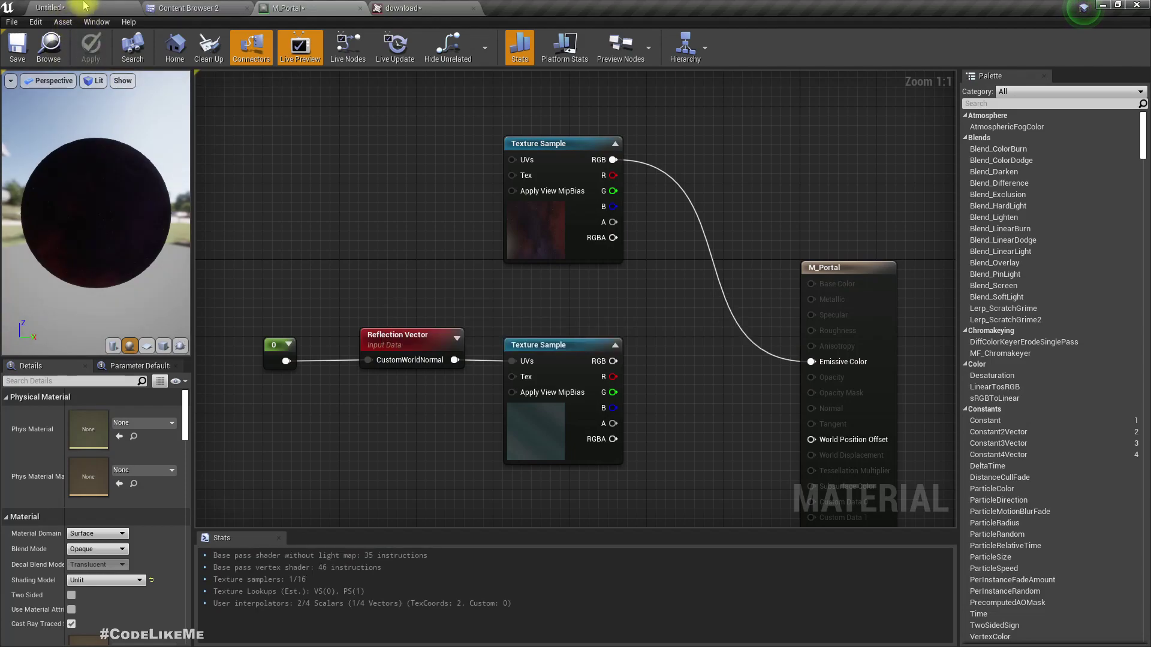
Examine how the download texture maps onto the portal in the level from several angles and compare it with the source image.
{"action": "left_click", "coordinate": [84, 6]}
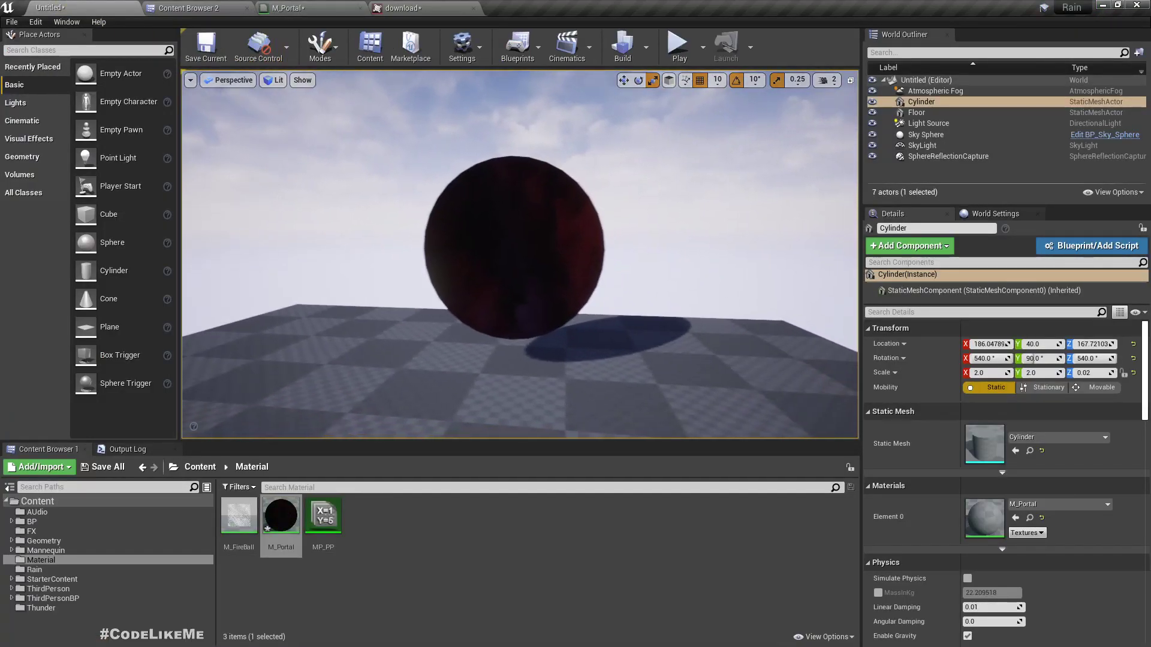
{"action": "mouse_move", "coordinate": [519, 254]}
{"action": "right_mouse_down"}
{"action": "mouse_move", "coordinate": [540, 254]}
{"action": "mouse_move", "coordinate": [504, 255]}
{"action": "mouse_move", "coordinate": [521, 254]}
{"action": "right_mouse_up"}
{"action": "key", "text": "w"}
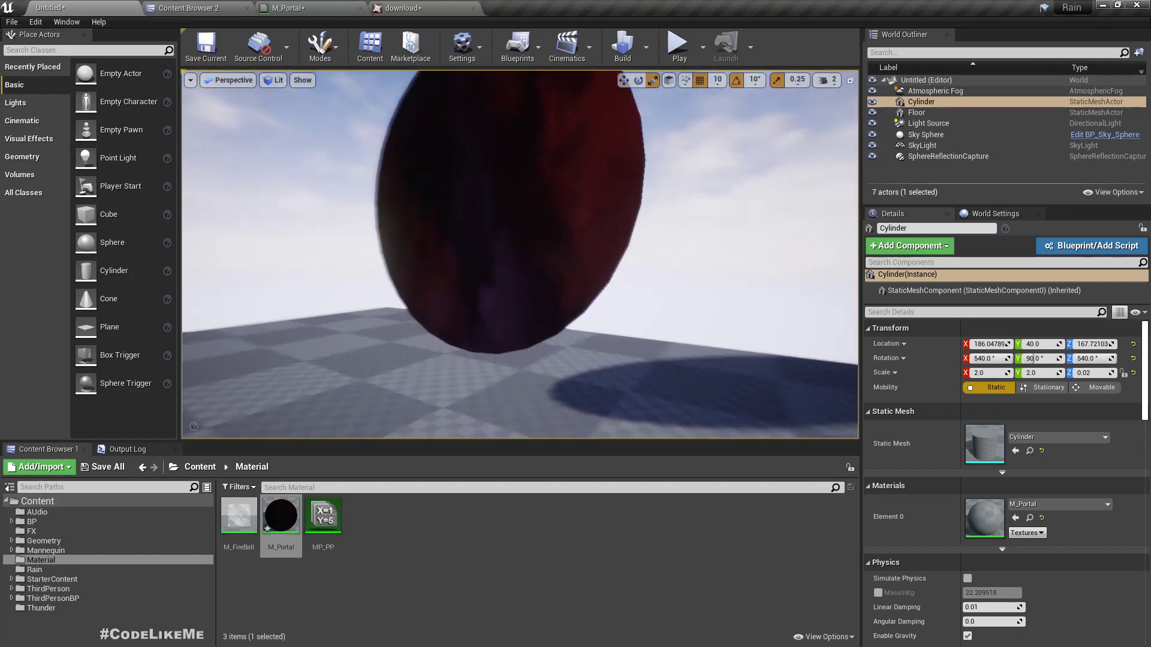
{"action": "key", "text": "a"}
{"action": "mouse_move", "coordinate": [438, 226]}
{"action": "right_mouse_down"}
{"action": "mouse_move", "coordinate": [497, 227]}
{"action": "mouse_move", "coordinate": [438, 227]}
{"action": "right_mouse_up"}
{"action": "key", "text": "d"}
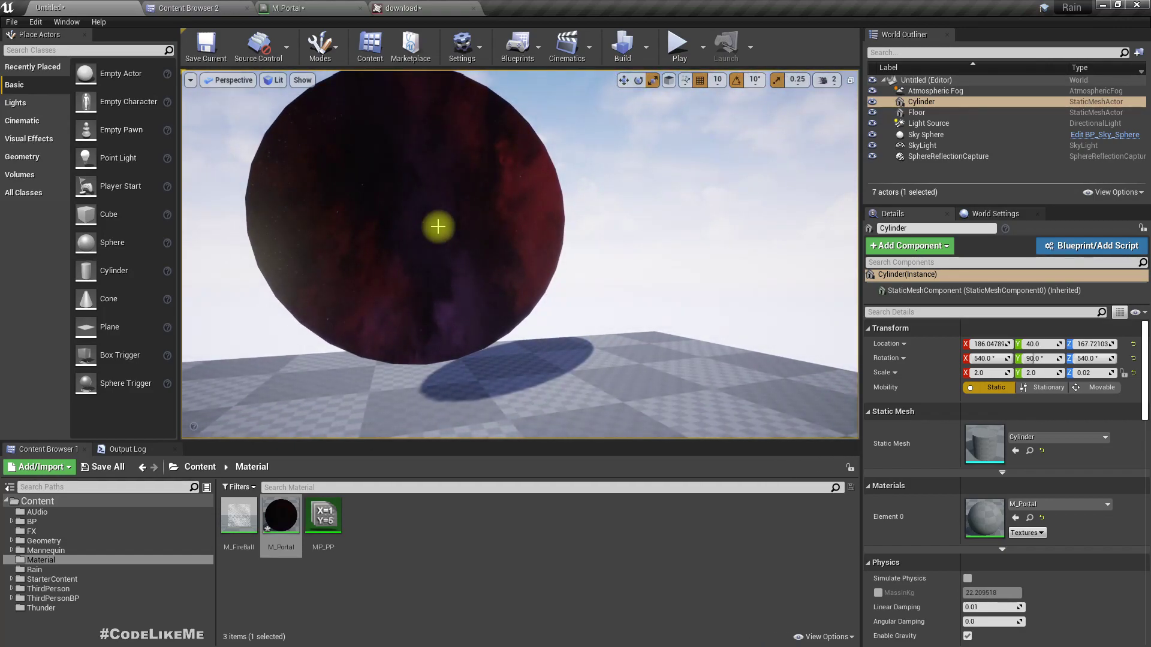
{"action": "left_click", "coordinate": [411, 7]}
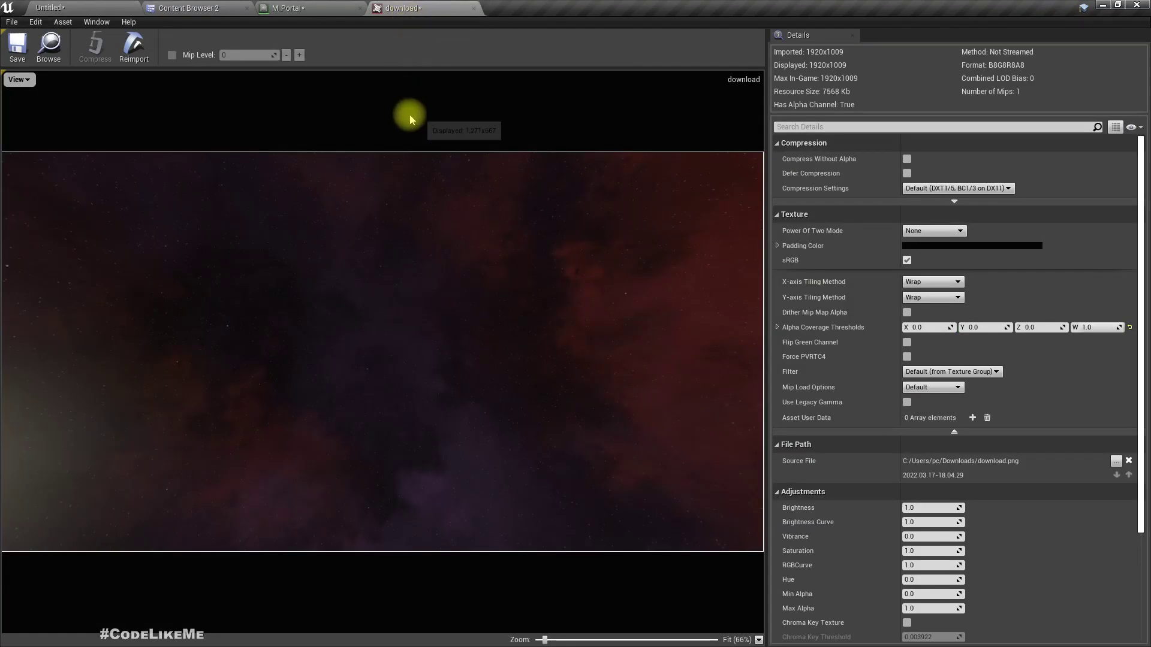
Add a Camera Vector node to the M_Portal graph in the empty area before the download Texture Sample.
{"action": "left_click", "coordinate": [287, 7]}
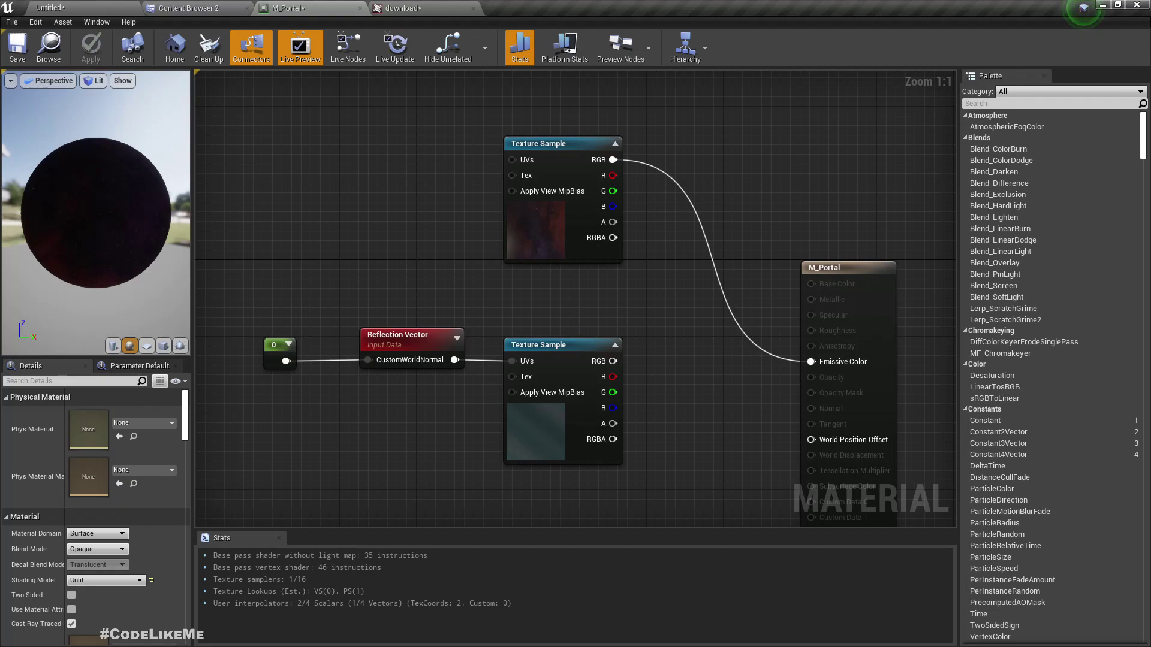
{"action": "right_click_drag", "start_coordinate": [339, 186], "coordinate": [469, 187]}
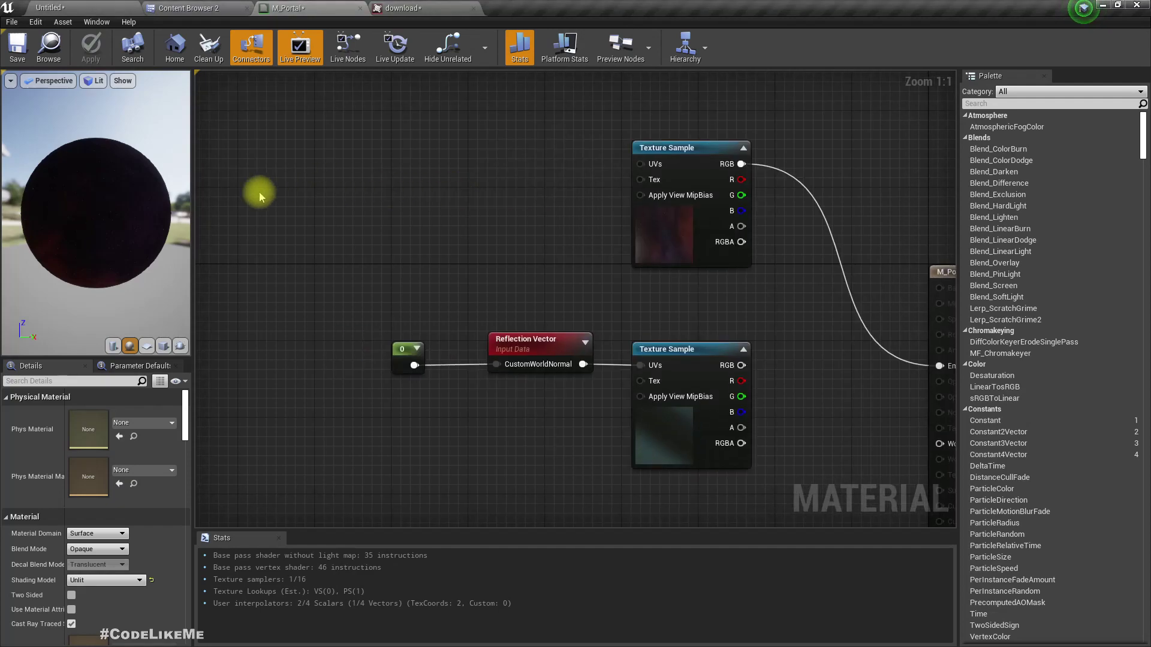
{"action": "right_click", "coordinate": [258, 195]}
{"action": "type", "text": "camera"}
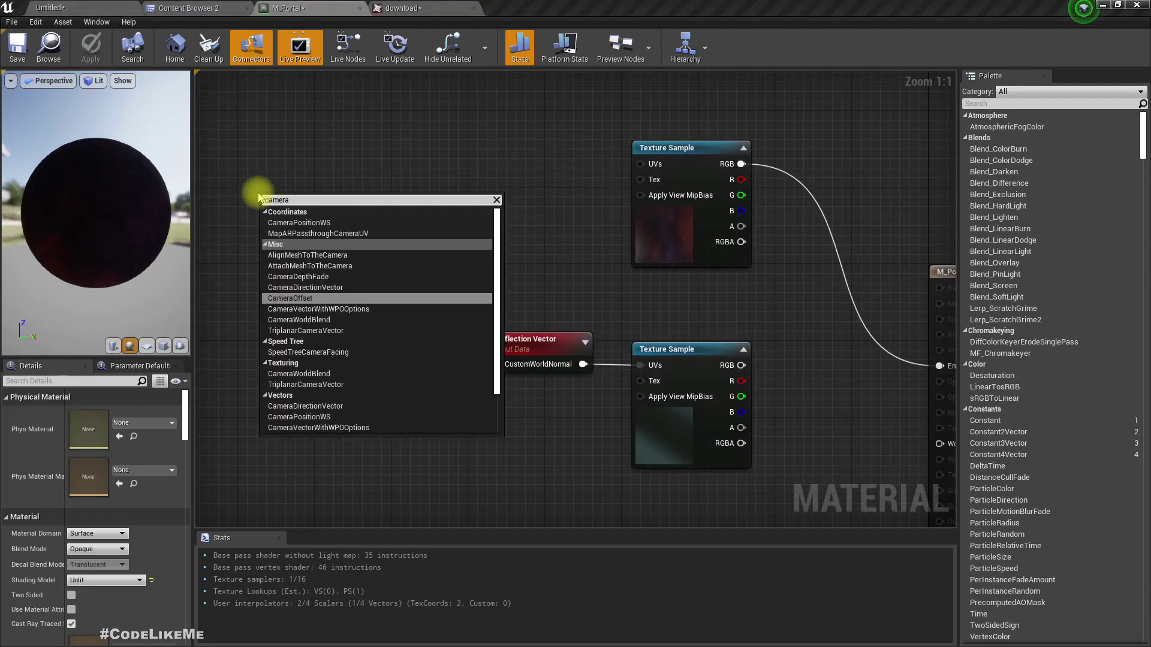
{"action": "type", "text": "v"}
{"action": "key", "text": "Return"}
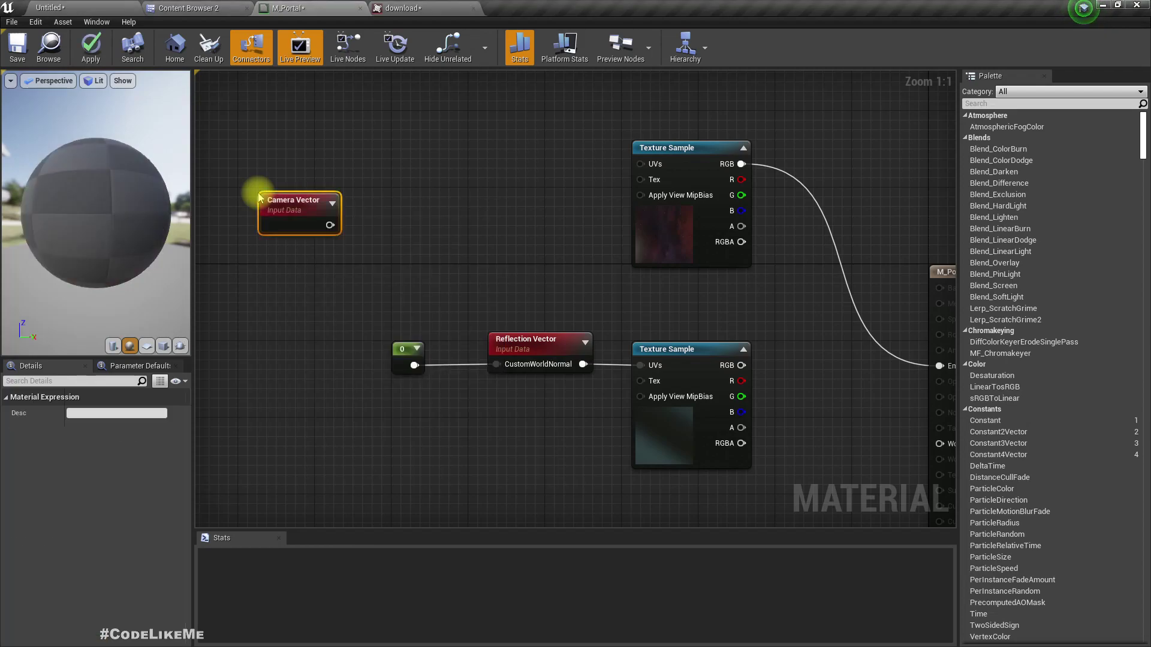
Feed the Camera Vector through a LongLatToUV node into the download Texture Sample's UVs and line up the nodes.
{"action": "left_click_drag", "start_coordinate": [309, 211], "coordinate": [389, 198]}
{"action": "type", "text": "l"}
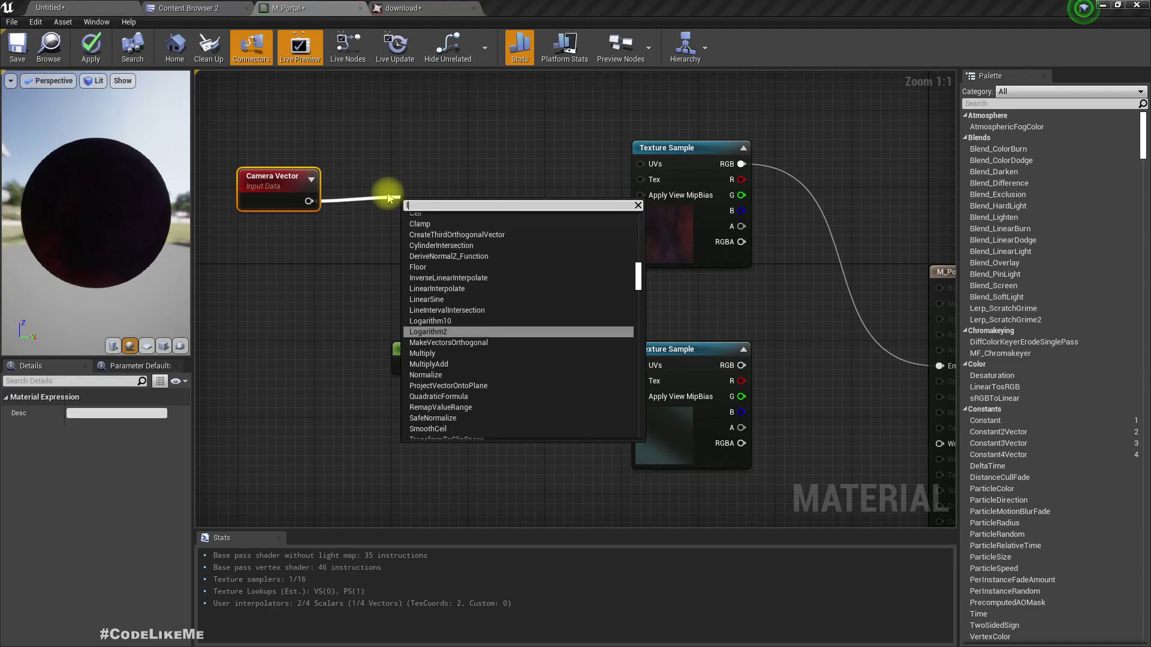
{"action": "type", "text": "ong"}
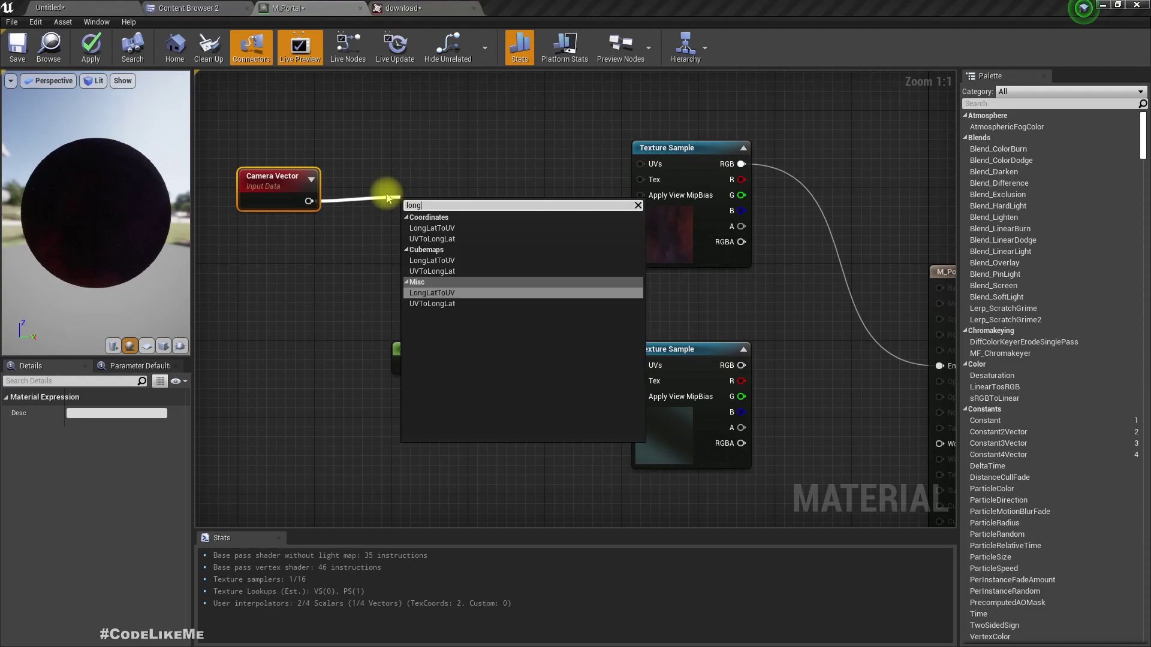
{"action": "key", "text": "Return"}
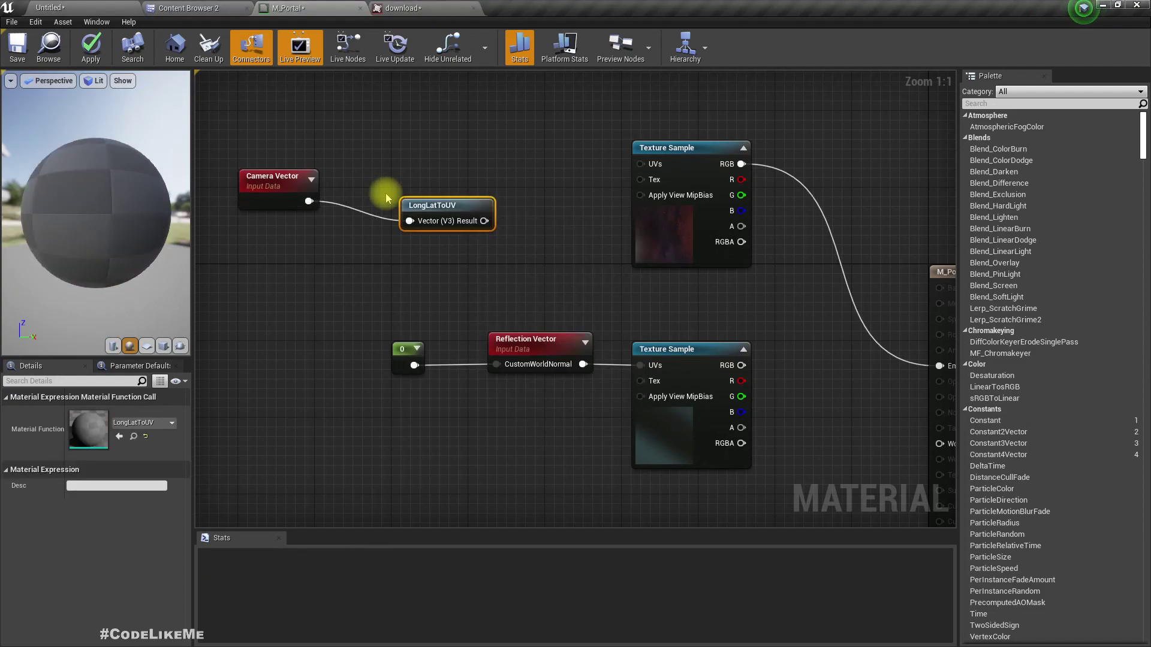
{"action": "left_click_drag", "start_coordinate": [484, 221], "coordinate": [640, 164]}
{"action": "left_click_drag", "start_coordinate": [459, 213], "coordinate": [469, 194]}
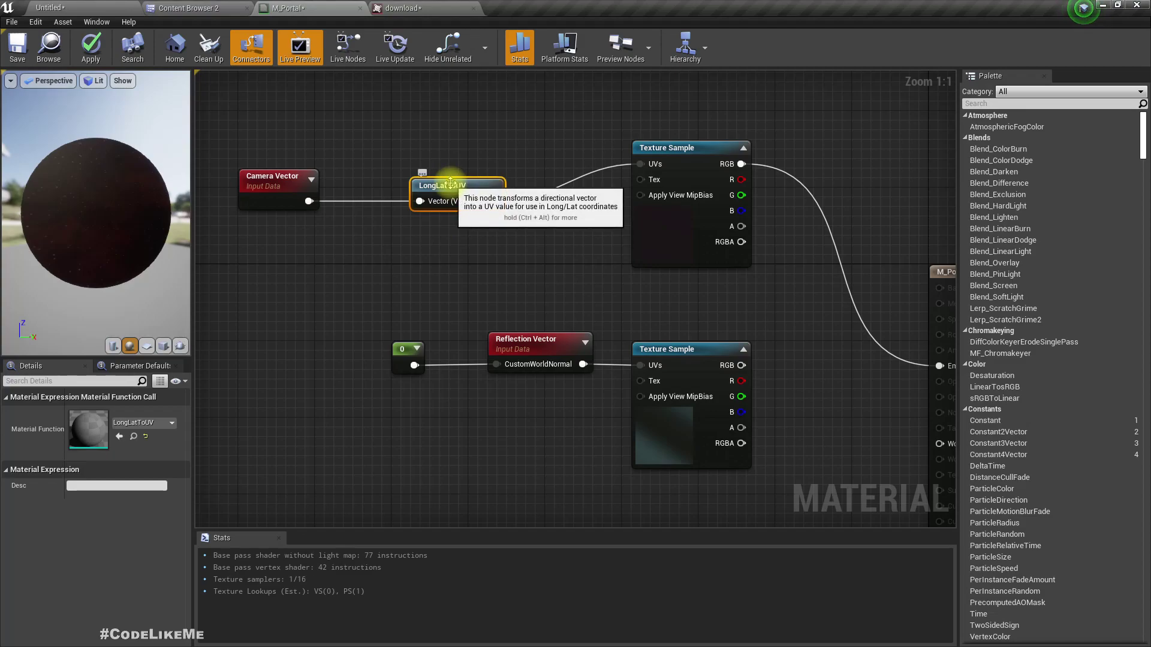
Check the material preview from another angle, apply M_Portal, and inspect the portal in the level.
{"action": "right_click_drag", "start_coordinate": [573, 257], "coordinate": [531, 254]}
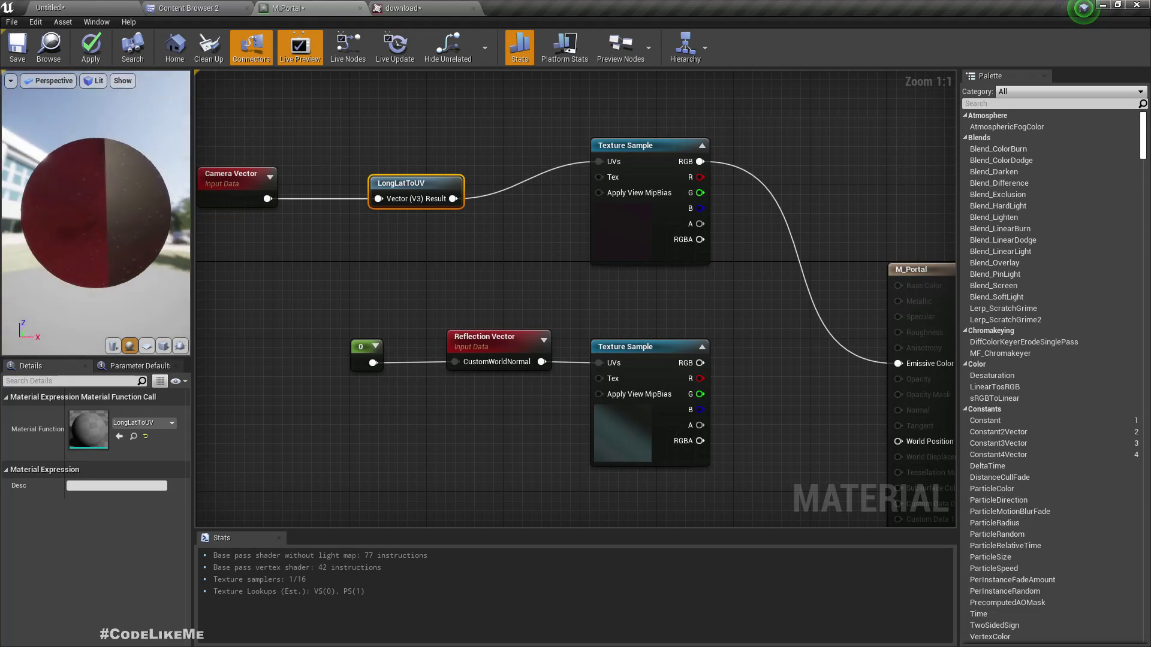
{"action": "left_click_drag", "start_coordinate": [96, 213], "coordinate": [156, 212]}
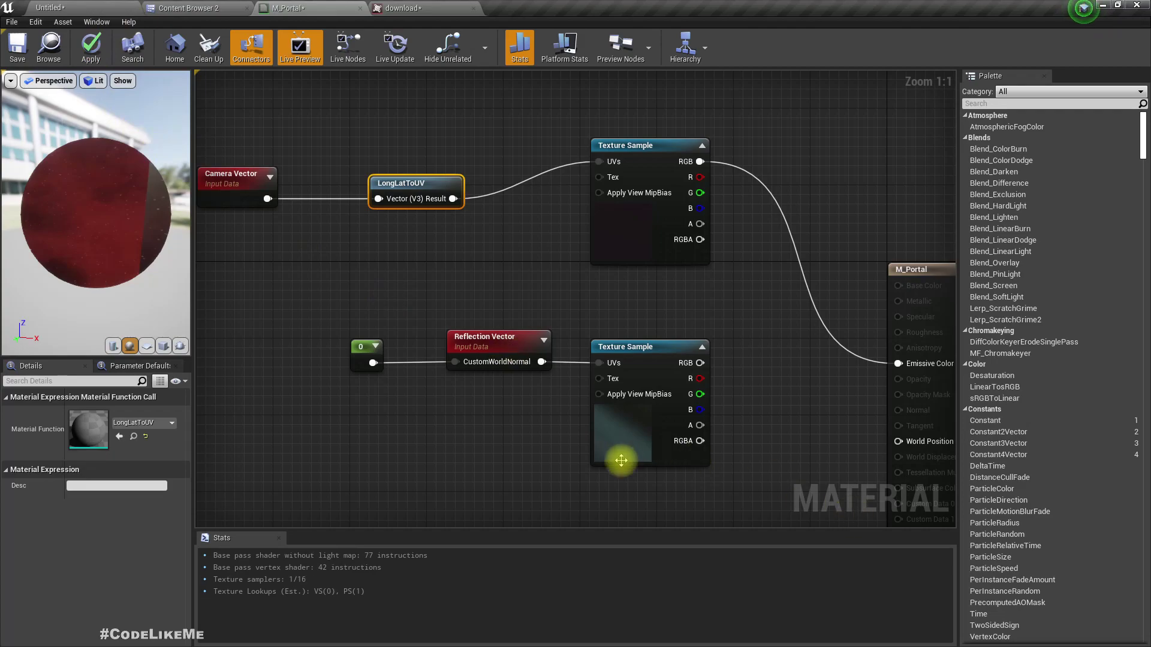
{"action": "left_click", "coordinate": [90, 48]}
{"action": "left_click", "coordinate": [76, 7]}
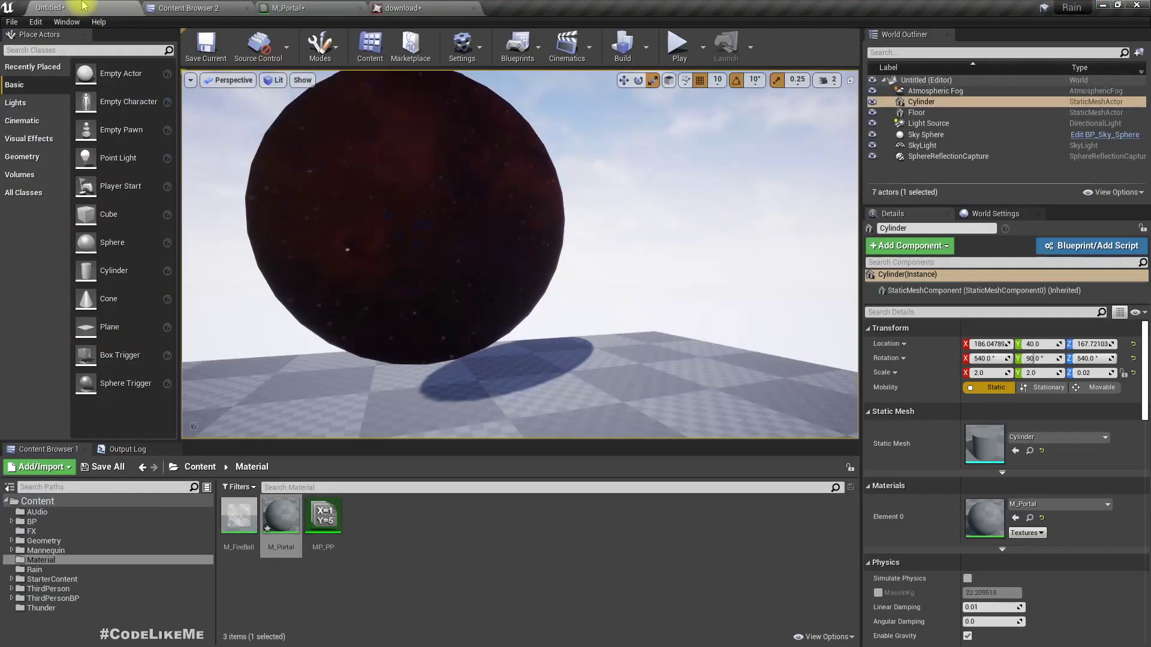
{"action": "right_click_drag", "start_coordinate": [520, 254], "coordinate": [557, 239]}
{"action": "key", "text": "Down"}
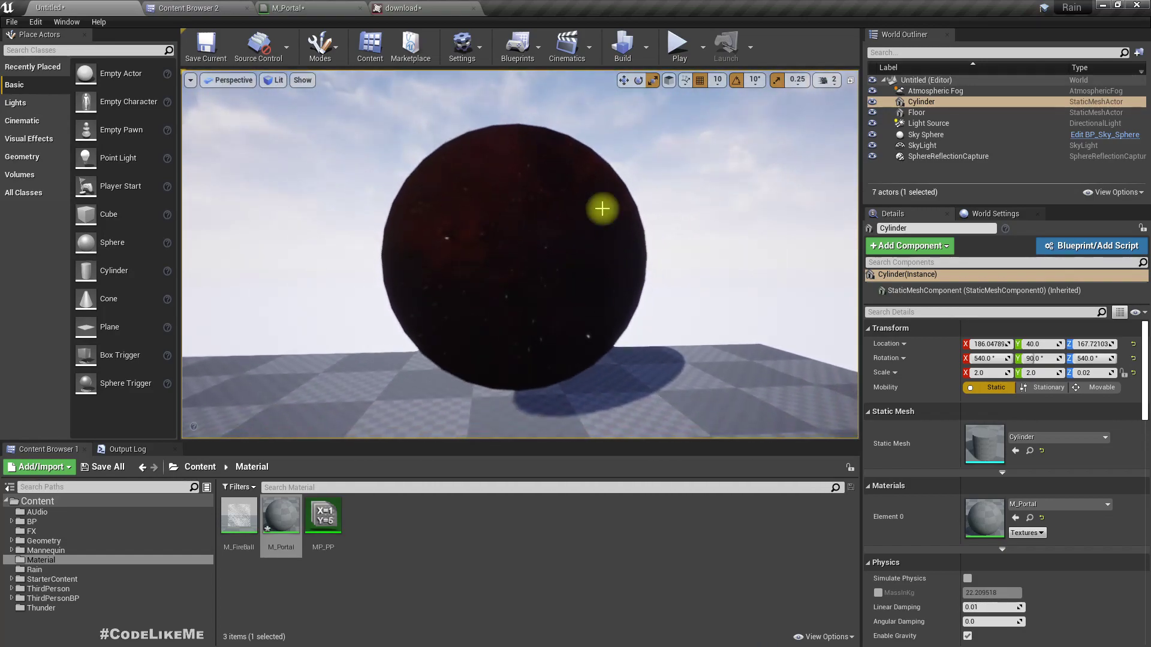
Set the download texture's compression to HDR (RGB, no sRGB).
{"action": "left_click", "coordinate": [410, 7]}
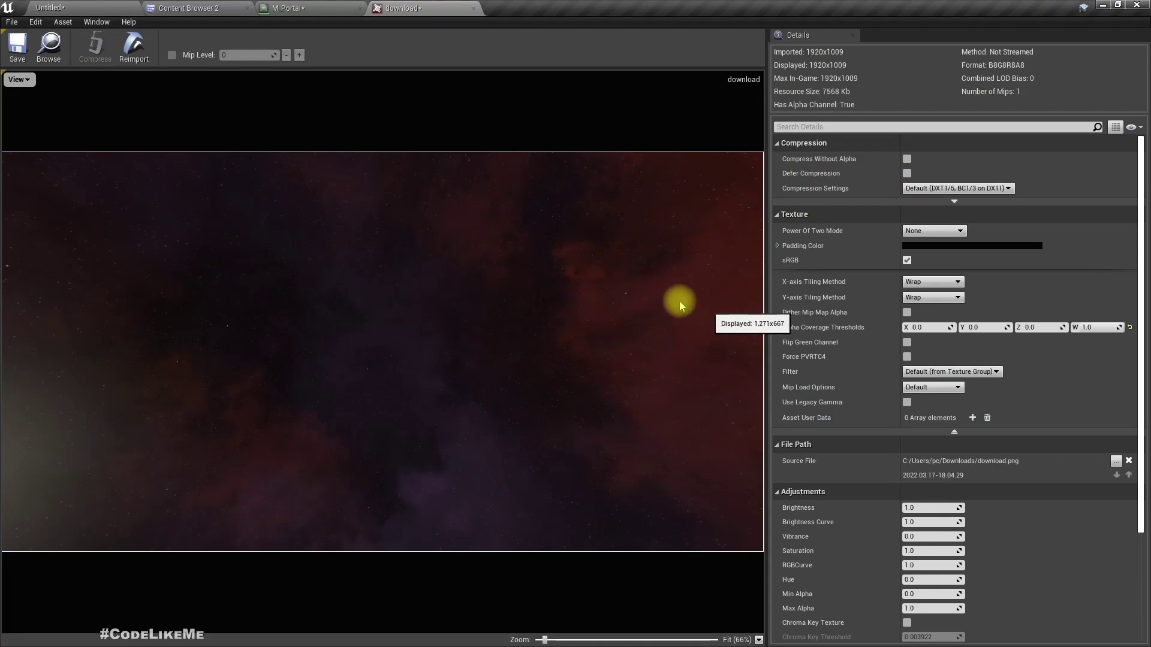
{"action": "left_click", "coordinate": [937, 189]}
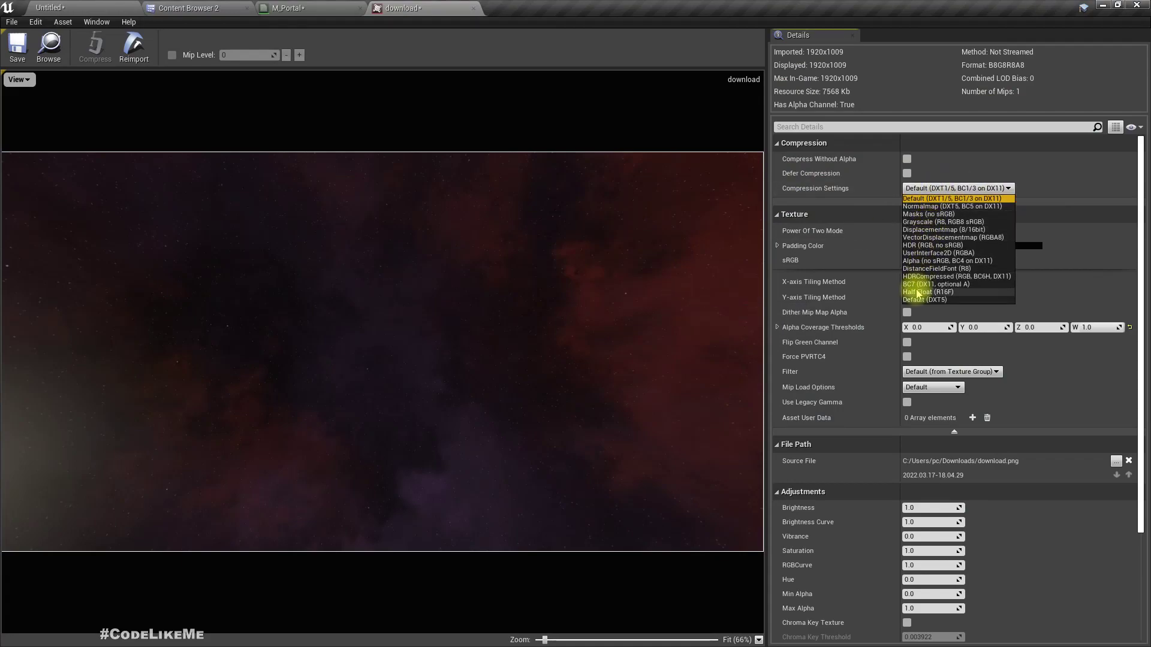
{"action": "left_click", "coordinate": [915, 247]}
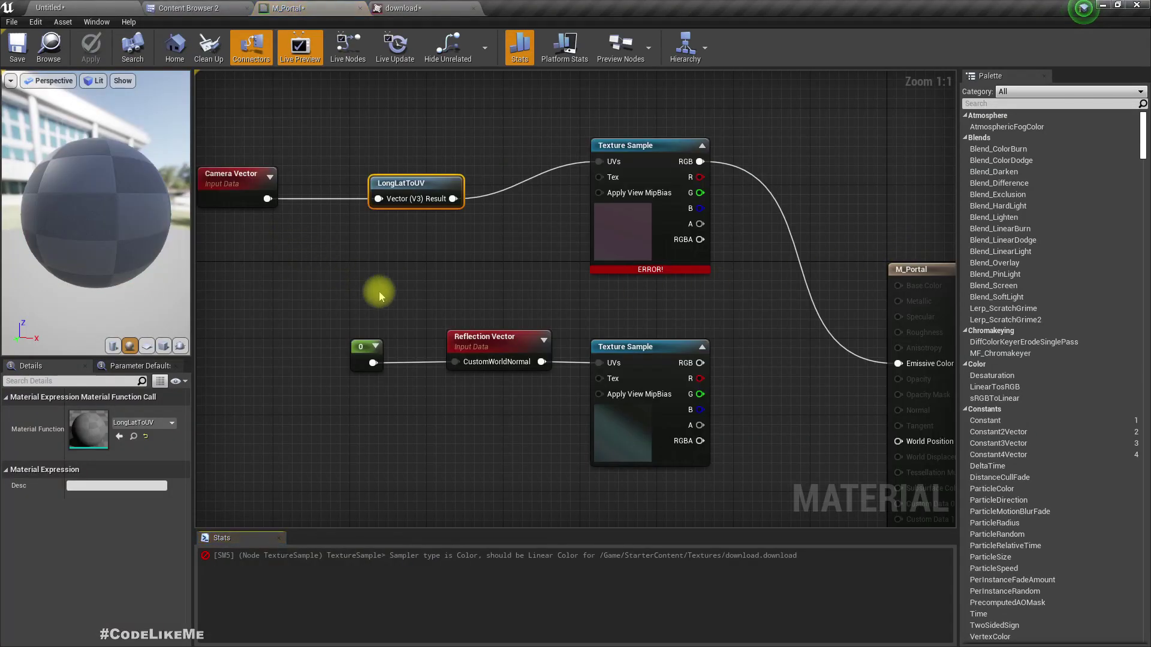
Set the download Texture Sample's sampler type to Linear Color in M_Portal and apply the material.
{"action": "left_click", "coordinate": [601, 261]}
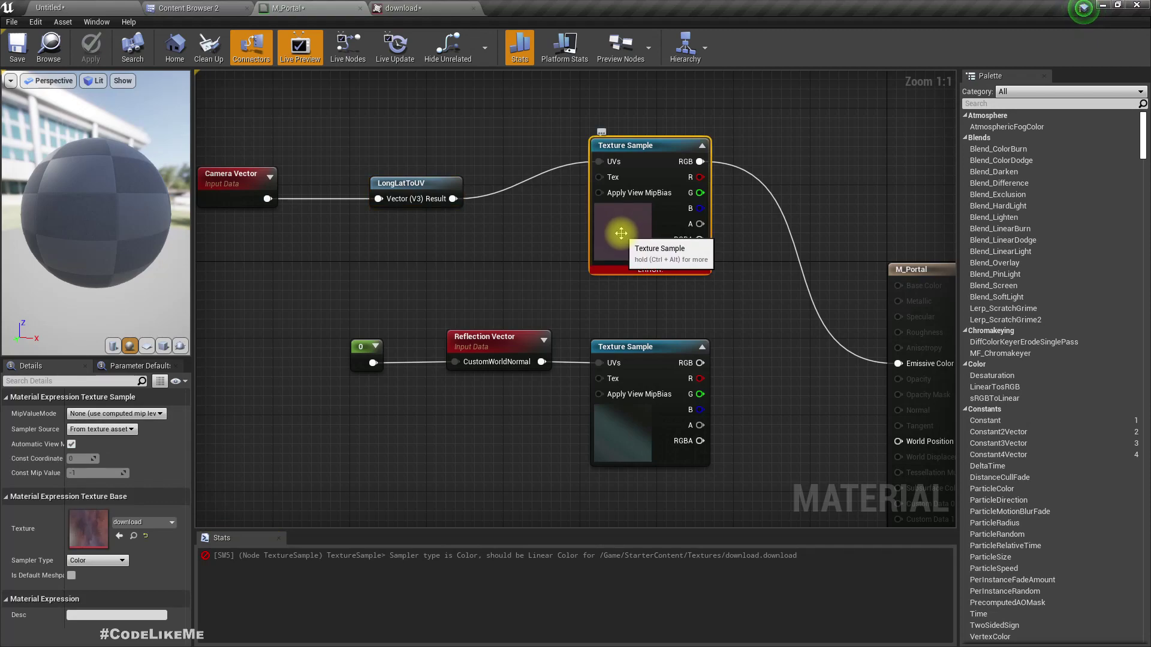
{"action": "left_click", "coordinate": [90, 561]}
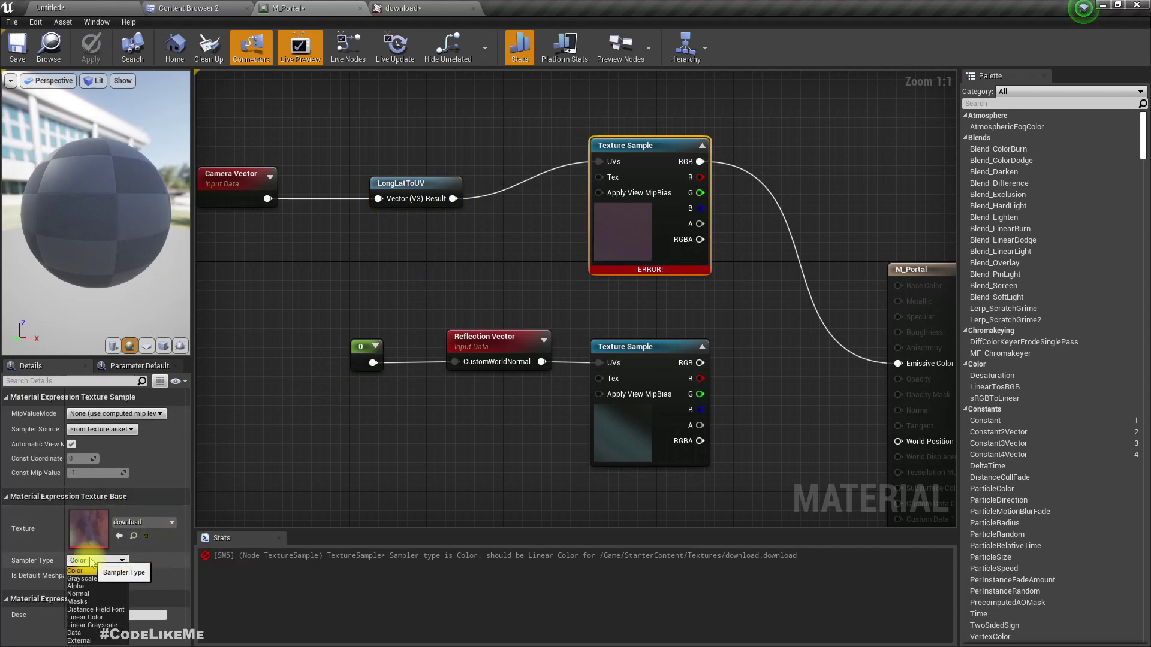
{"action": "left_click", "coordinate": [91, 561]}
{"action": "left_click", "coordinate": [90, 561]}
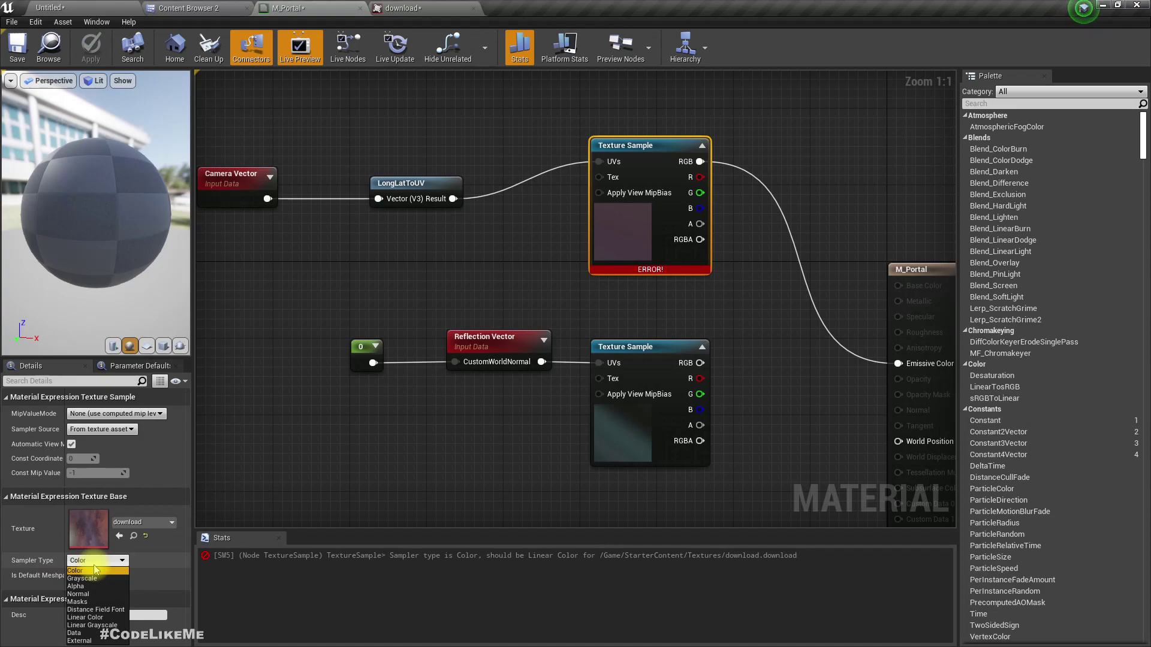
{"action": "left_click", "coordinate": [78, 618]}
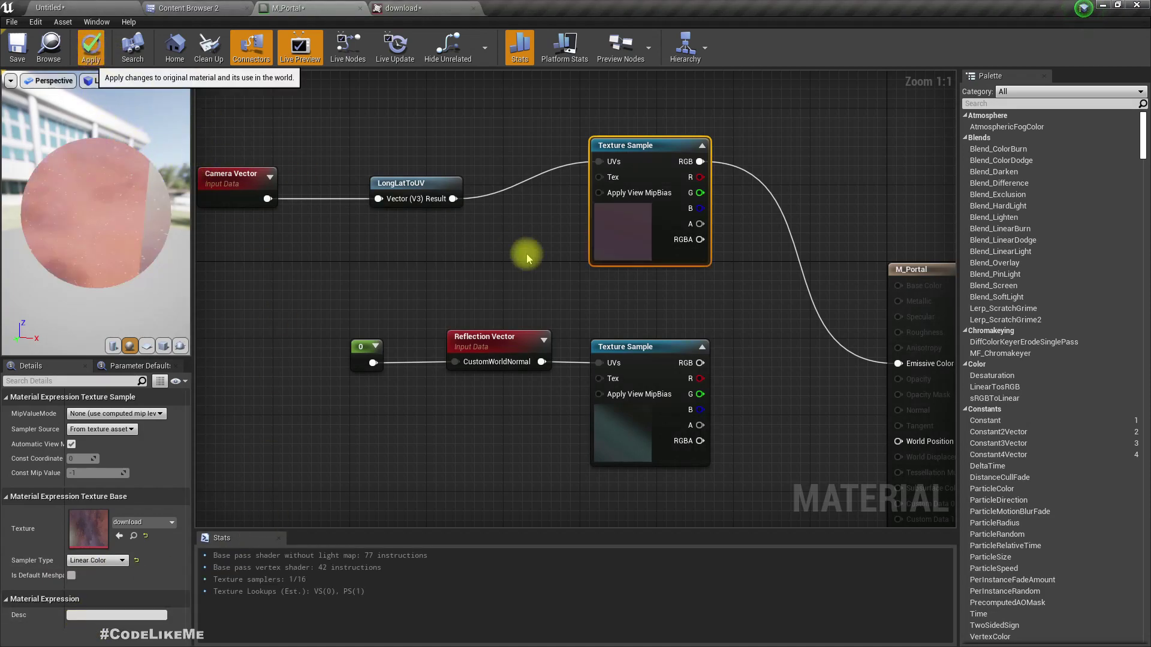
Duplicate the portal cylinder in the level along the Y axis, placing the copy at Y -190.
{"action": "left_click", "coordinate": [90, 8]}
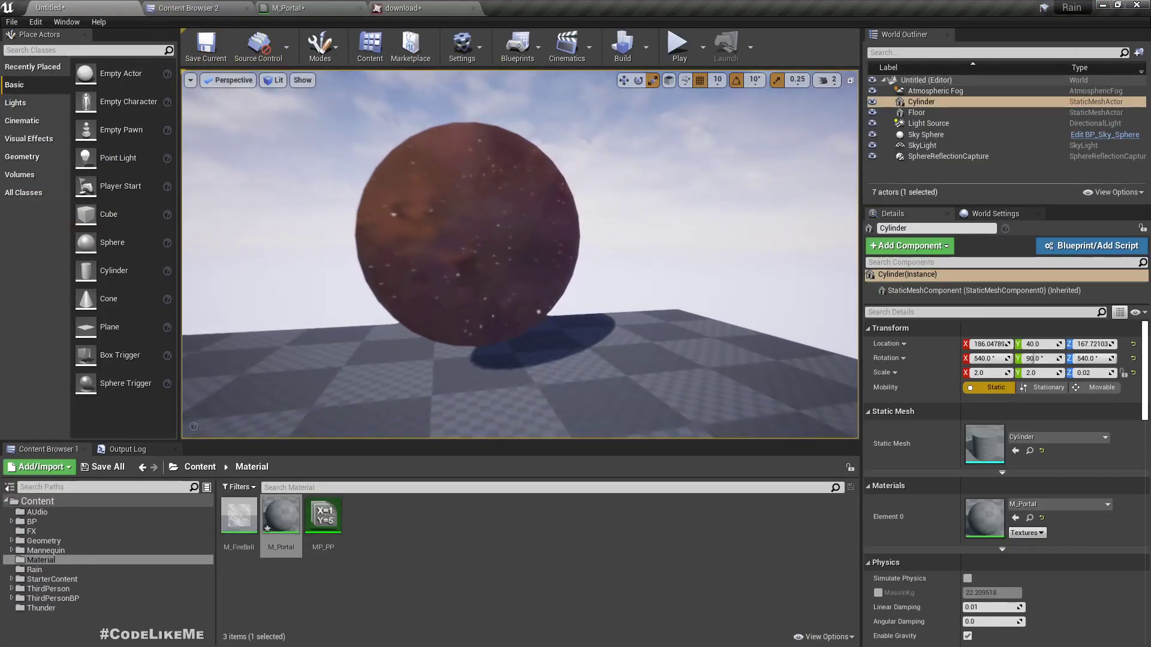
{"action": "right_click_drag", "start_coordinate": [520, 255], "coordinate": [656, 274]}
{"action": "key", "text": "g"}
{"action": "key", "text": "w"}
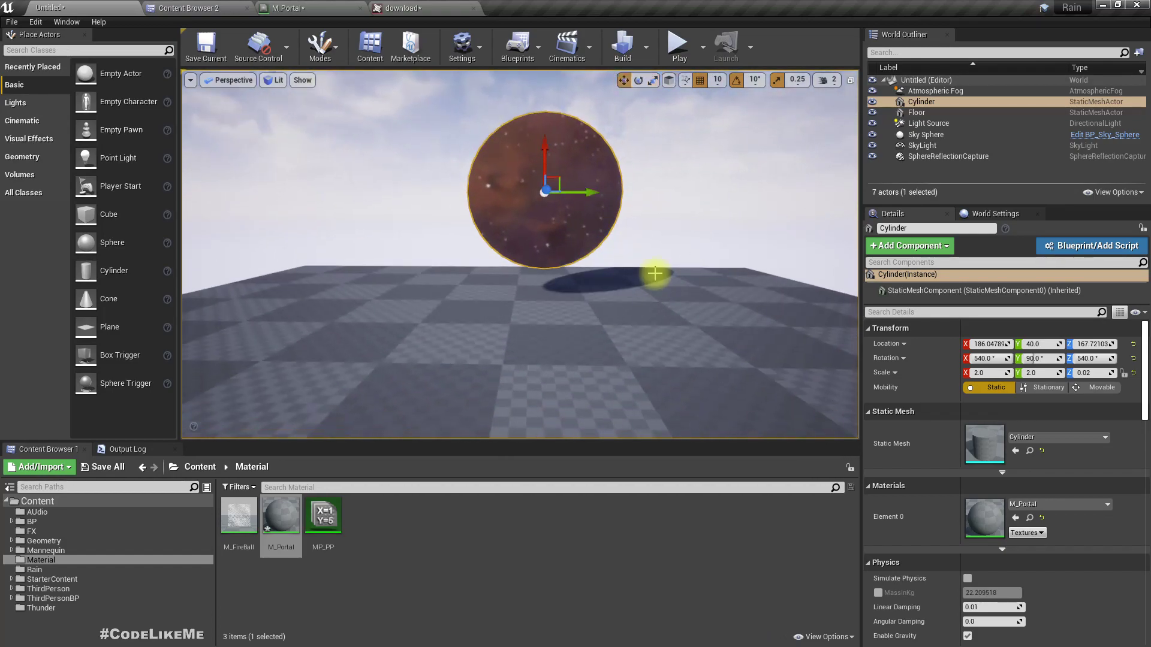
{"action": "left_click_drag", "start_coordinate": [593, 191], "coordinate": [420, 192], "text": "alt"}
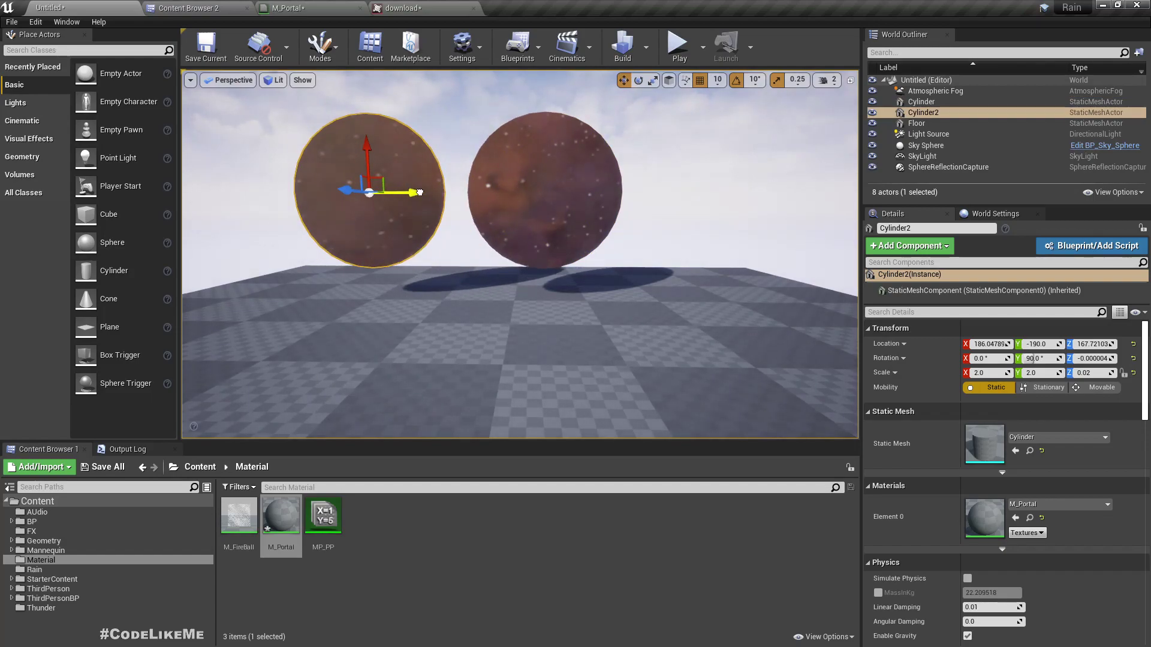
Rename the M_Portal material as M_Portal-2d and duplicate it as M_Portal-cube.
{"action": "key", "text": "F2"}
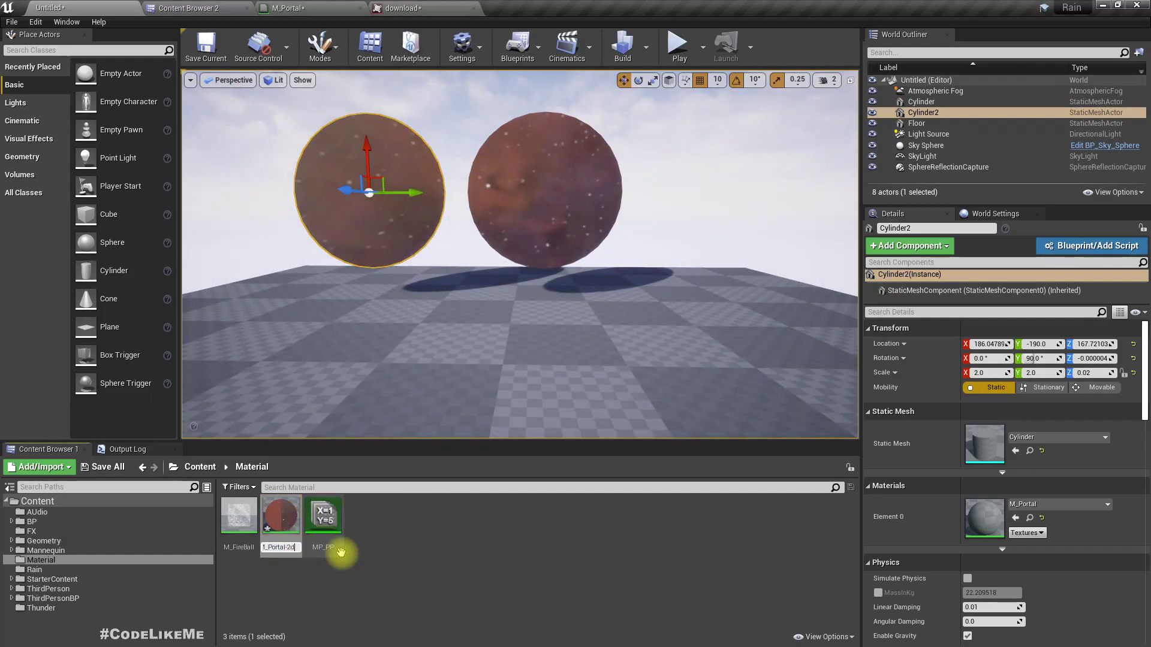
{"action": "key", "text": "ctrl+w"}
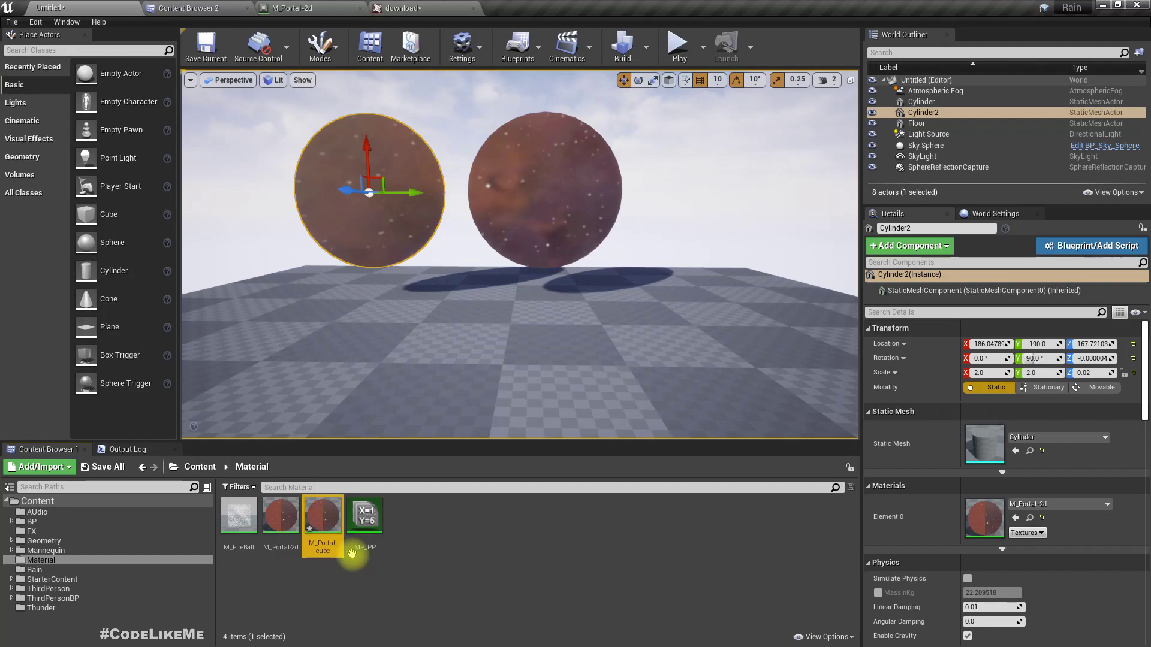
Connect the HDRI Texture Sample's RGB to Emissive Color in M_Portal-cube, apply it, and assign the material to the duplicated cylinder.
{"action": "double_click", "coordinate": [324, 519]}
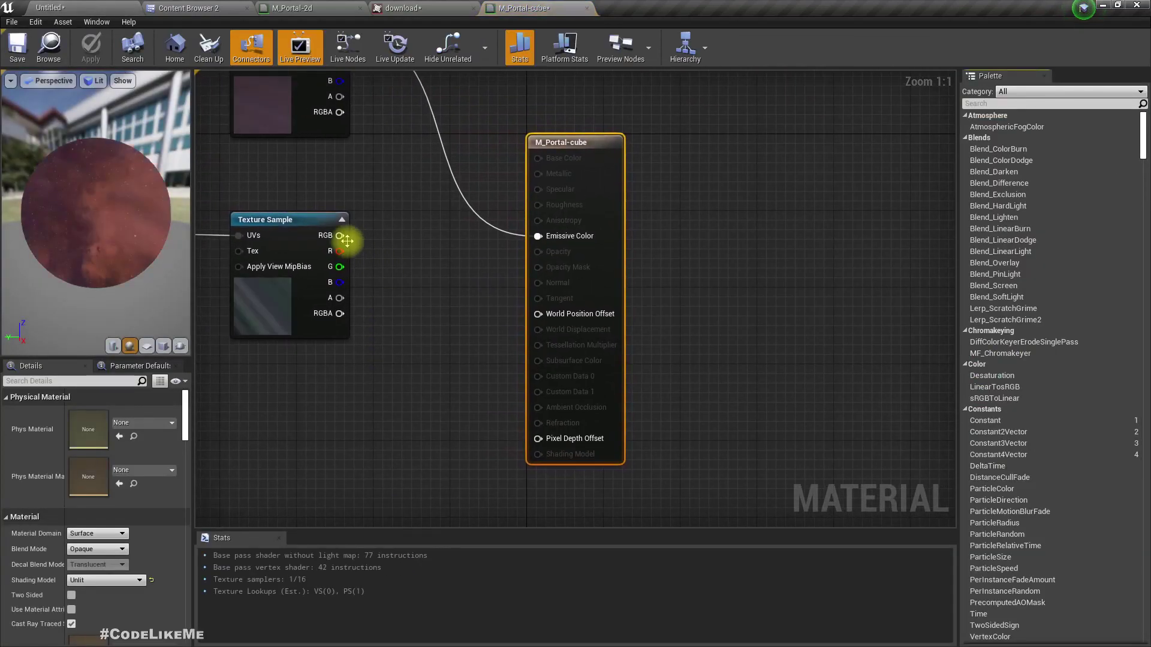
{"action": "left_click_drag", "start_coordinate": [347, 240], "coordinate": [538, 236]}
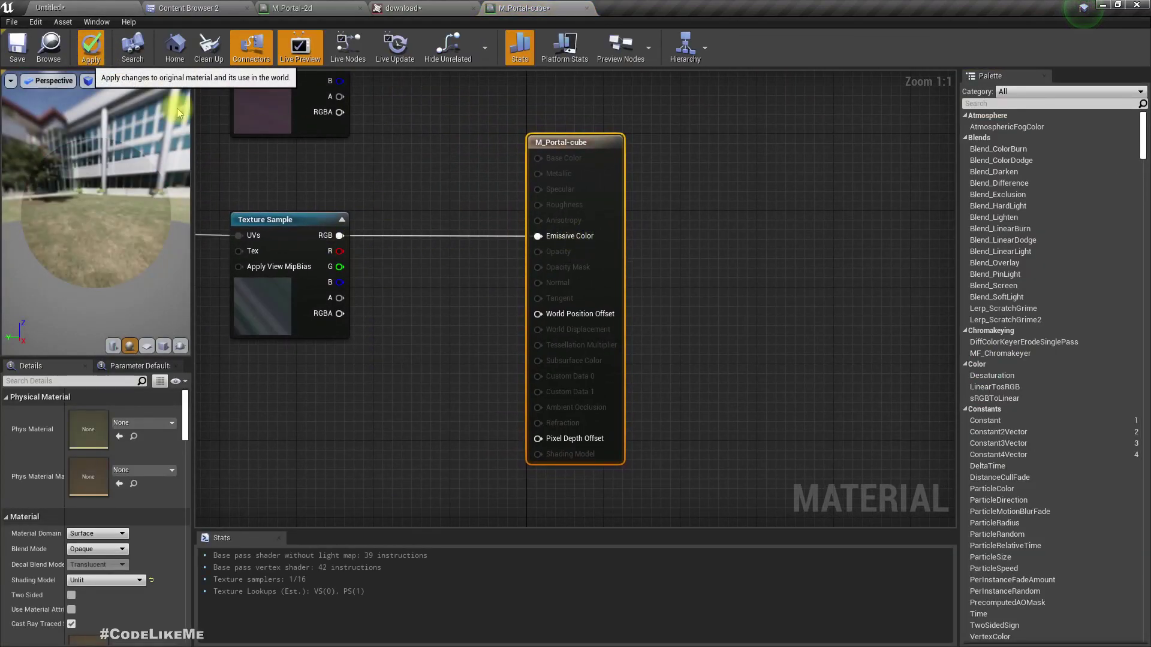
{"action": "left_click", "coordinate": [90, 8]}
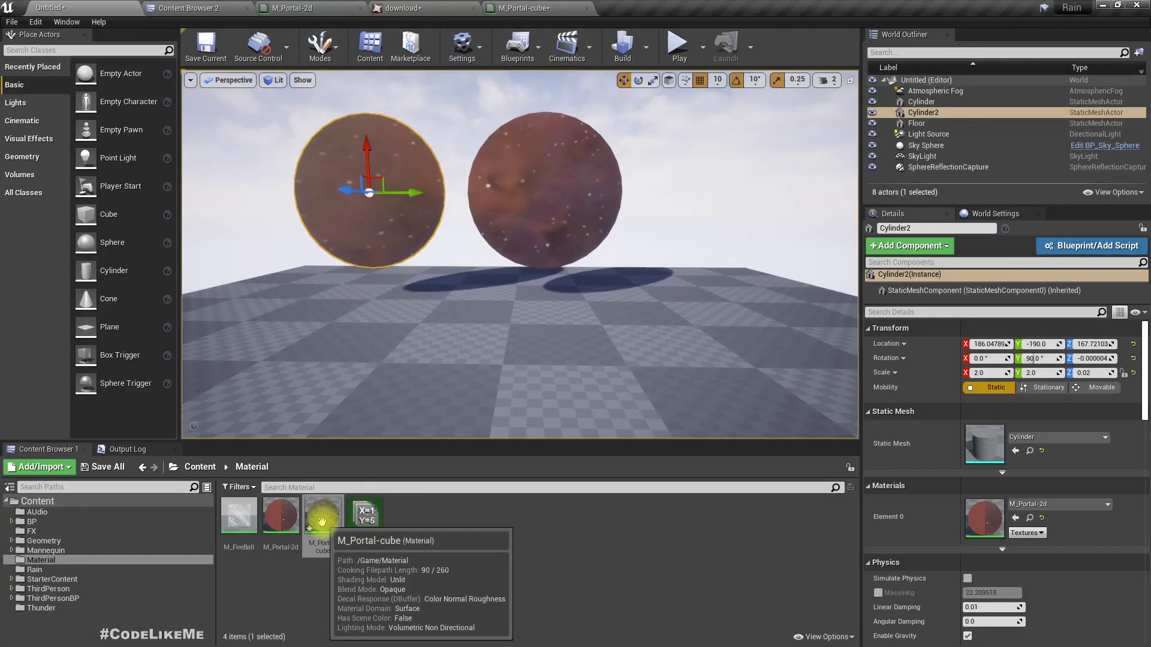
{"action": "left_click_drag", "start_coordinate": [322, 522], "coordinate": [986, 516]}
Compare the HDRI and space-image portals in the level from several angles, and inspect the M_Portal-2d preview for how its texture wraps.
{"action": "right_click_drag", "start_coordinate": [691, 367], "coordinate": [597, 380]}
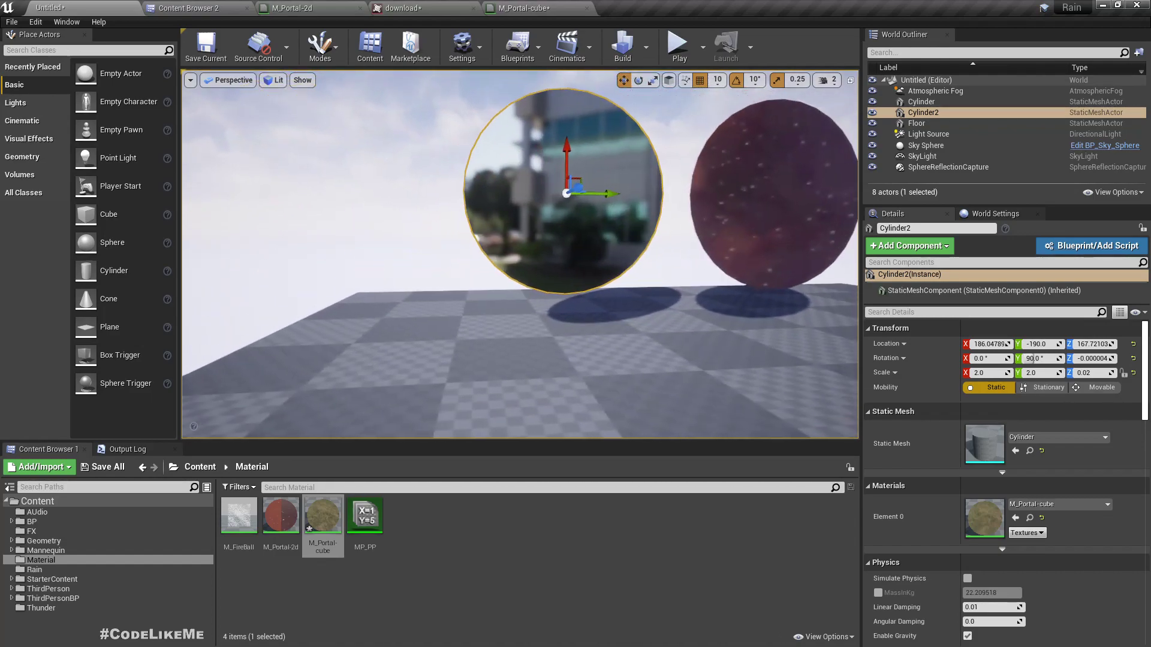
{"action": "right_click_drag", "start_coordinate": [587, 342], "coordinate": [417, 243]}
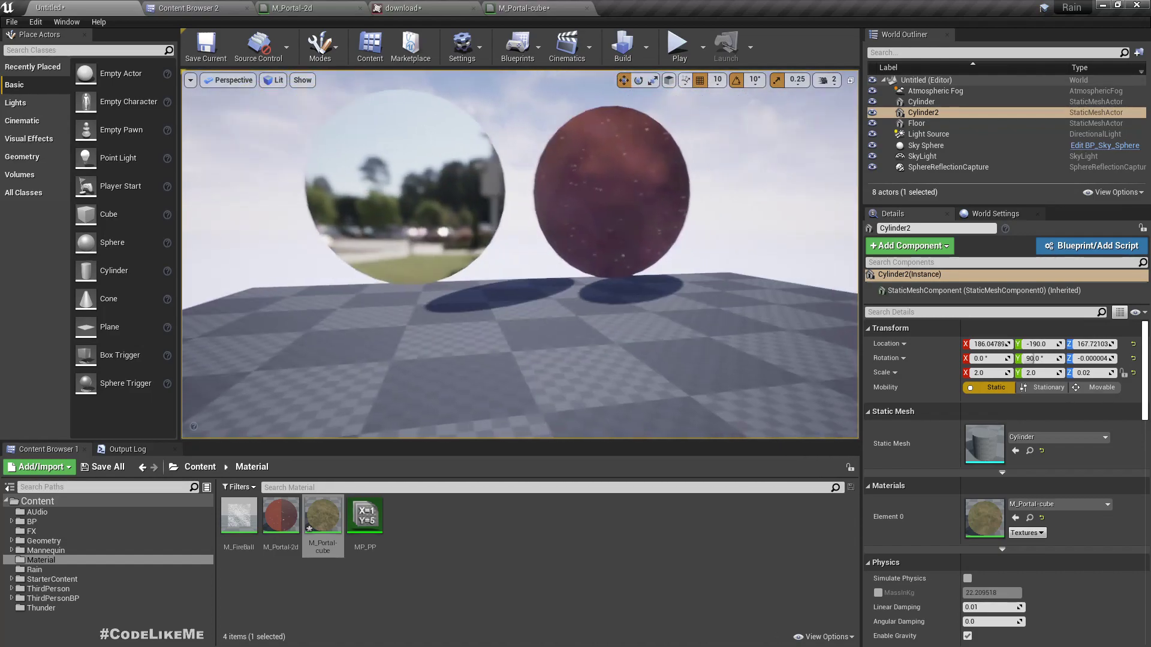
{"action": "right_click_drag", "start_coordinate": [520, 254], "coordinate": [473, 225]}
{"action": "right_click_drag", "start_coordinate": [360, 239], "coordinate": [354, 239]}
{"action": "right_click_drag", "start_coordinate": [520, 254], "coordinate": [593, 255]}
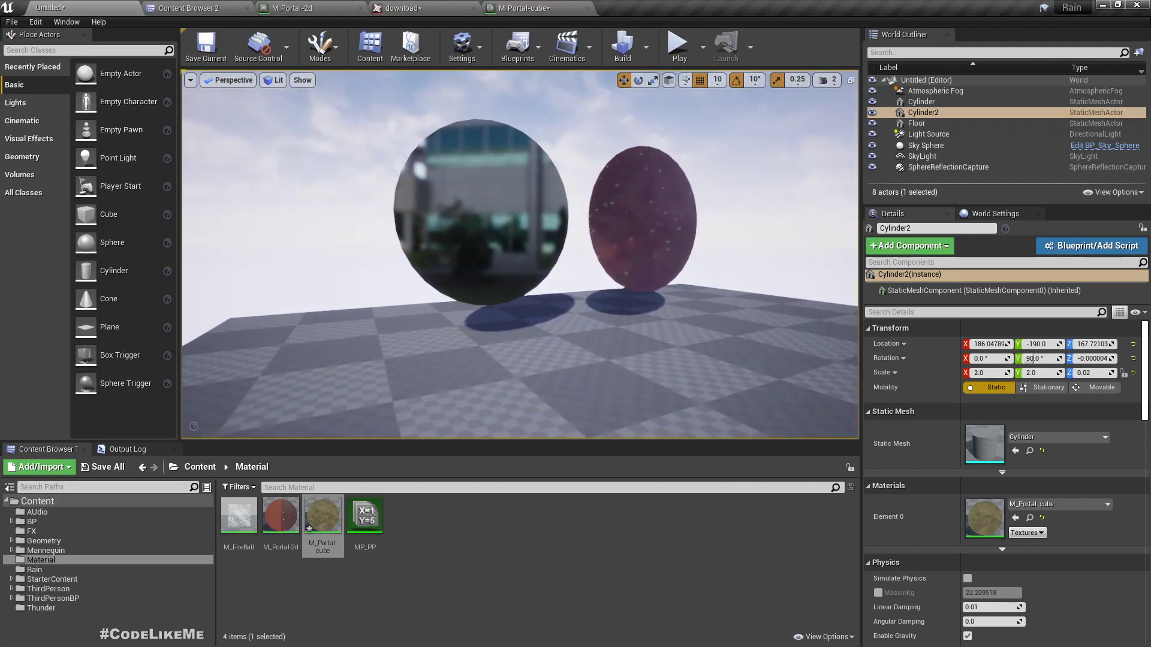
{"action": "right_click_drag", "start_coordinate": [520, 254], "coordinate": [468, 246]}
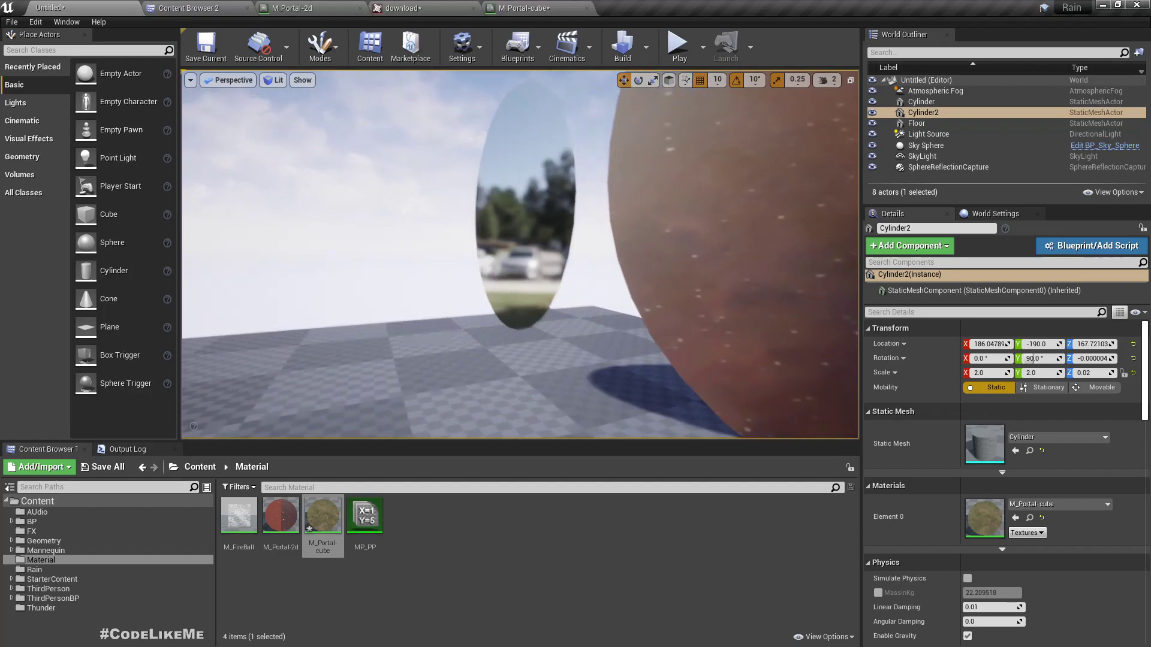
{"action": "mouse_move", "coordinate": [393, 239]}
{"action": "right_mouse_down"}
{"action": "mouse_move", "coordinate": [359, 237]}
{"action": "mouse_move", "coordinate": [413, 239]}
{"action": "right_mouse_up"}
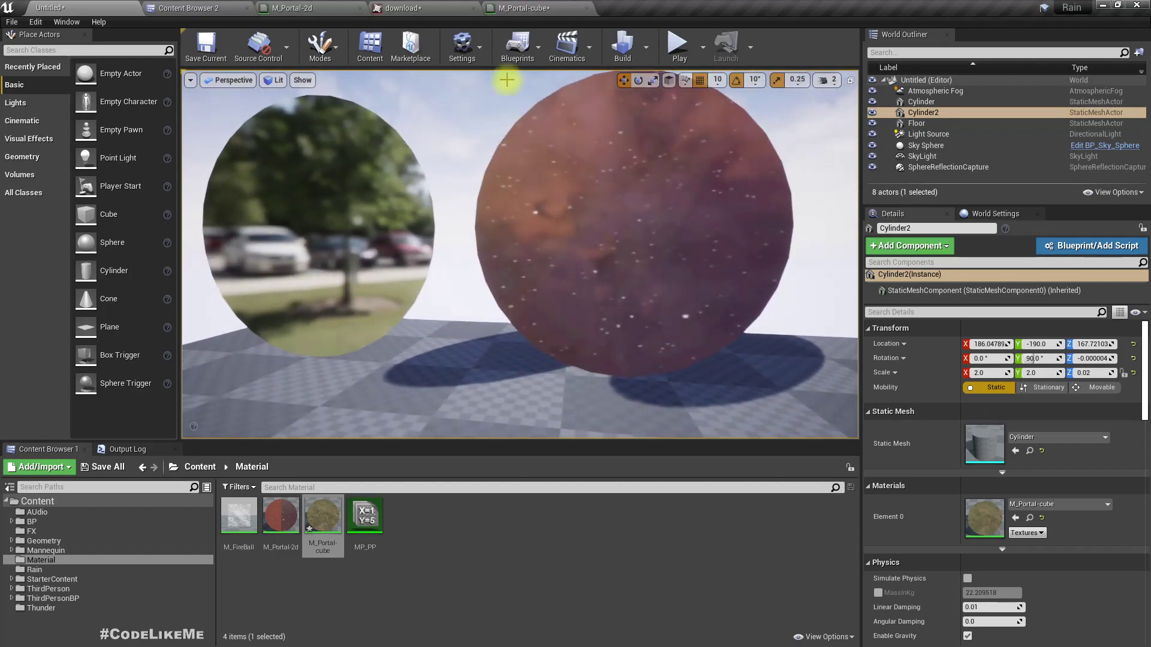
{"action": "left_click", "coordinate": [390, 8]}
{"action": "left_click", "coordinate": [294, 8]}
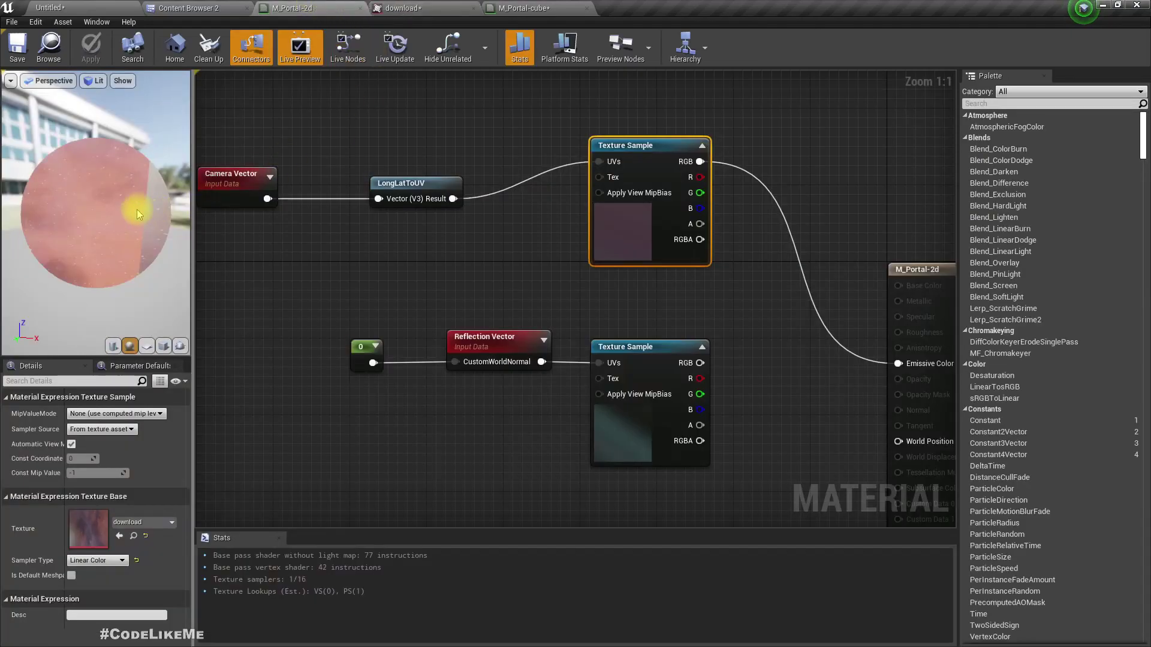
{"action": "left_click_drag", "start_coordinate": [92, 212], "coordinate": [24, 214]}
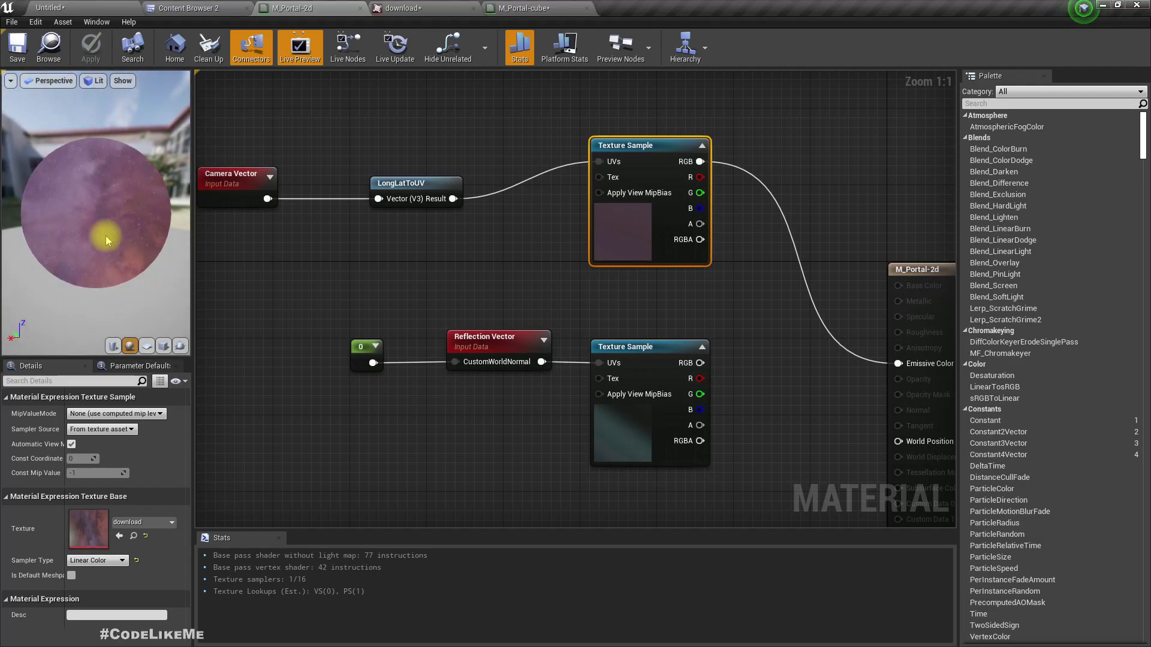
{"action": "left_click", "coordinate": [139, 8]}
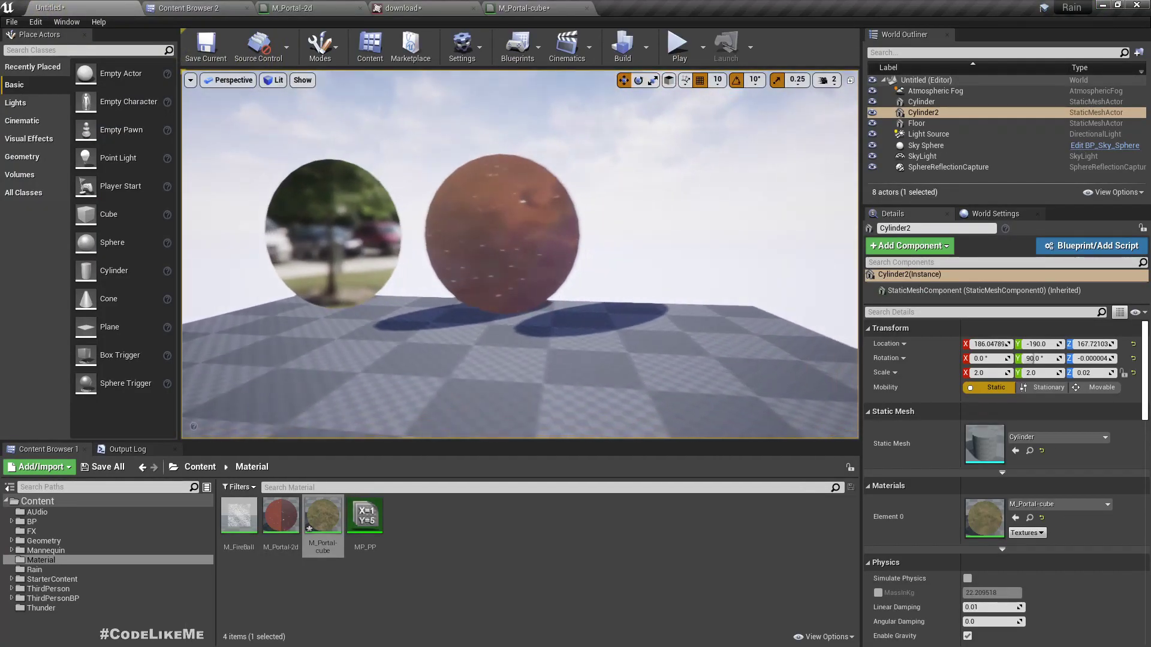
Examine how the images inside the two portals shift as the viewpoint in the level changes.
{"action": "right_click_drag", "start_coordinate": [509, 256], "coordinate": [509, 256]}
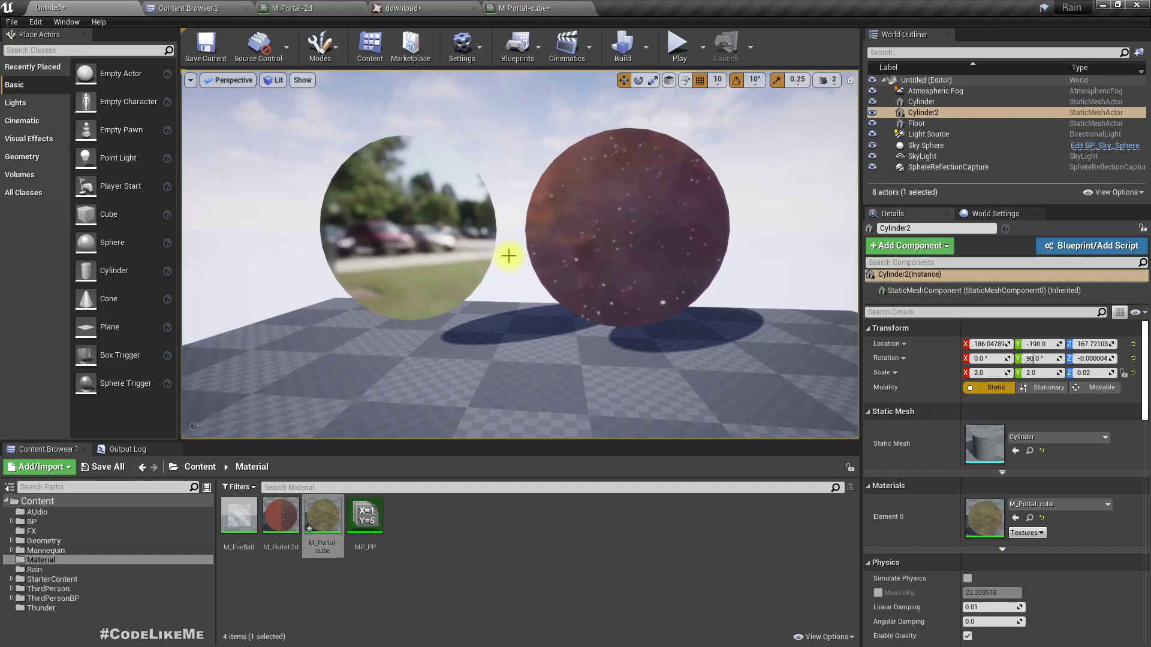
{"action": "right_click_drag", "start_coordinate": [460, 325], "coordinate": [364, 213]}
{"action": "right_click_drag", "start_coordinate": [614, 362], "coordinate": [606, 358]}
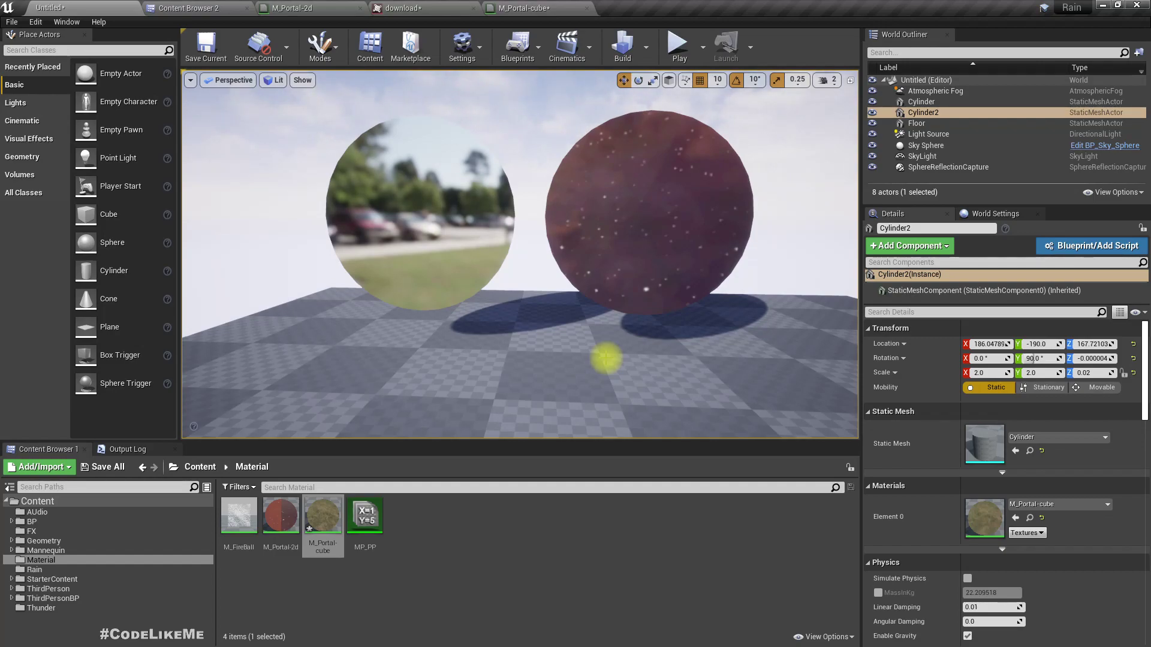
Switch to the browser and review the Space Skyboxes previews and bkg.zip download on OpenGameArt.
{"action": "key", "text": "alt+Tab"}
{"action": "left_click", "coordinate": [665, 10]}
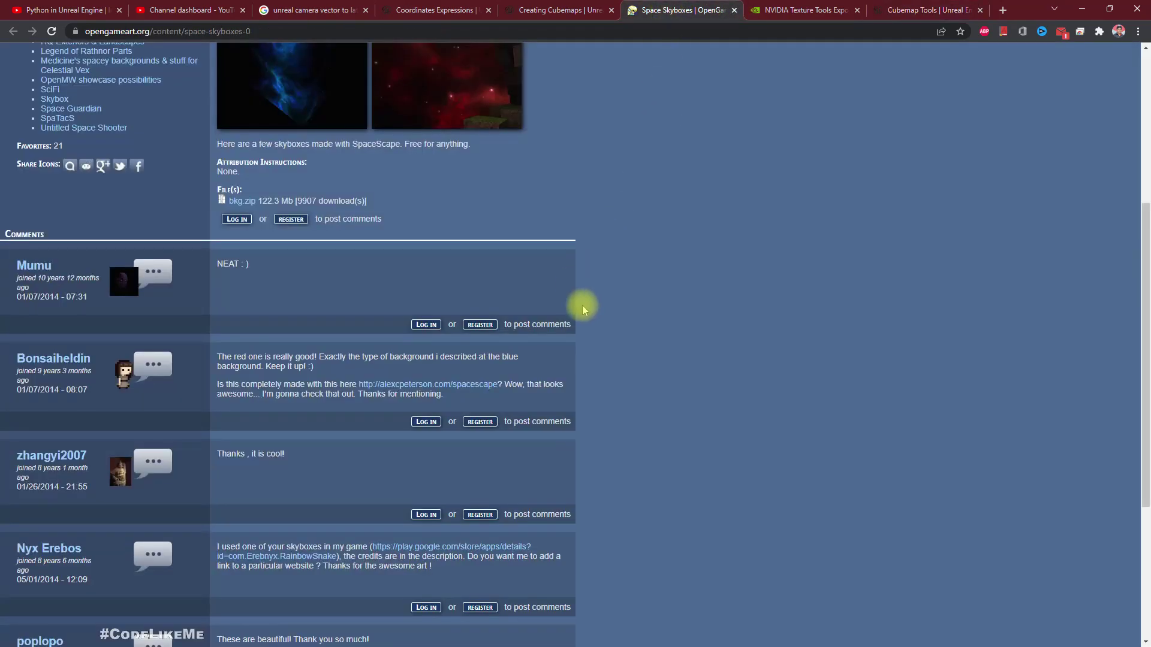
{"action": "scroll", "coordinate": [583, 305], "scroll_direction": "up", "scroll_amount": 5}
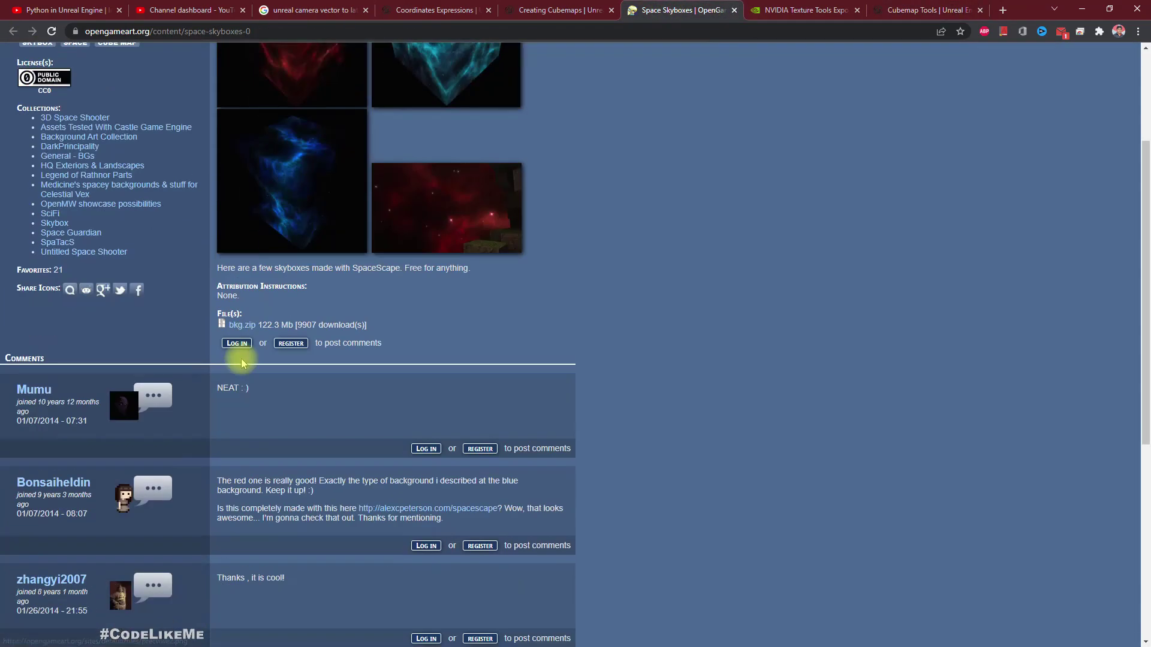
{"action": "scroll", "coordinate": [241, 362], "scroll_direction": "up", "scroll_amount": 3}
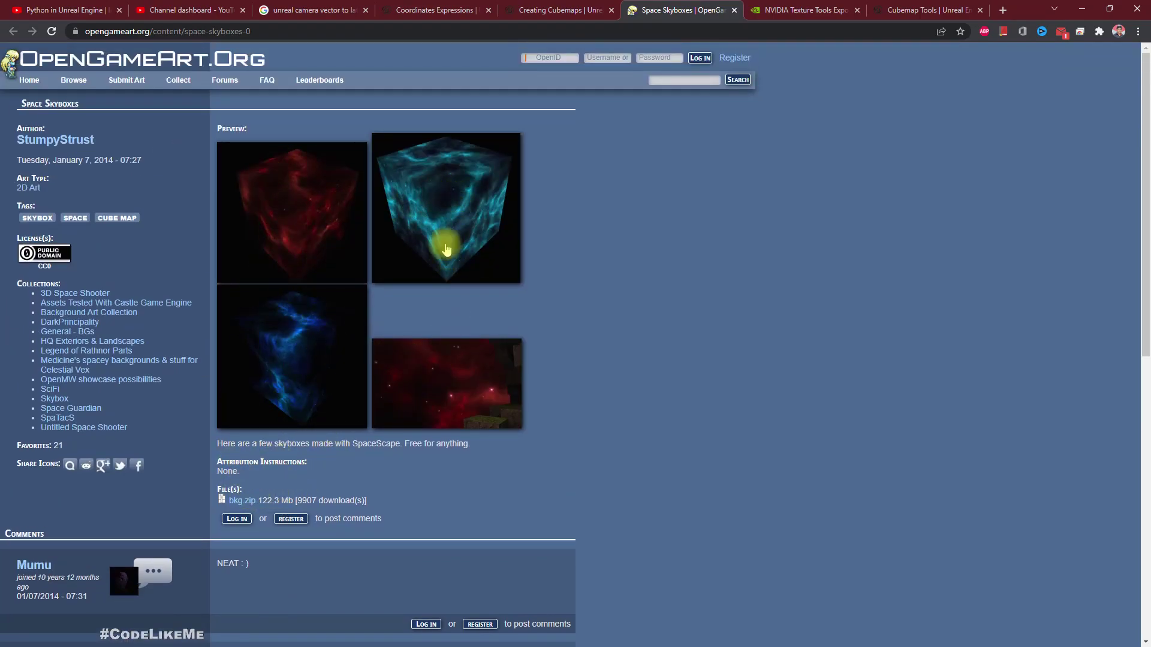
{"action": "scroll", "coordinate": [413, 300], "scroll_direction": "down", "scroll_amount": 3}
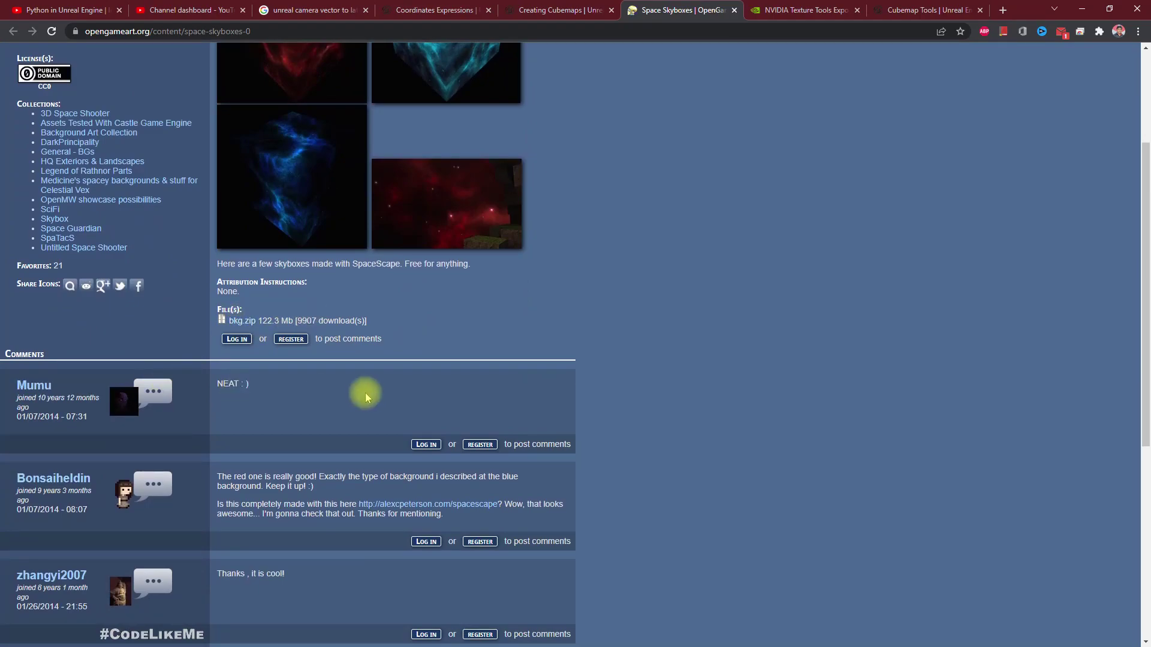
Switch to File Explorer and examine the six skybox face images in the lightblue folder.
{"action": "key", "text": "alt+Tab"}
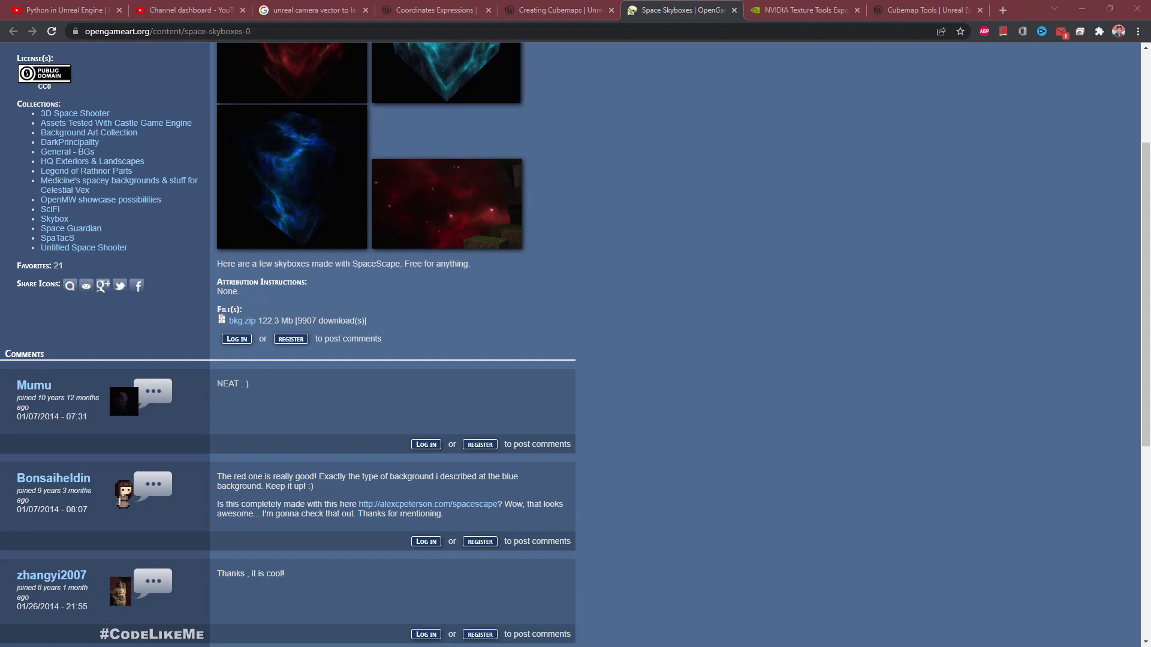
{"action": "left_click_drag", "start_coordinate": [689, 12], "coordinate": [654, 1]}
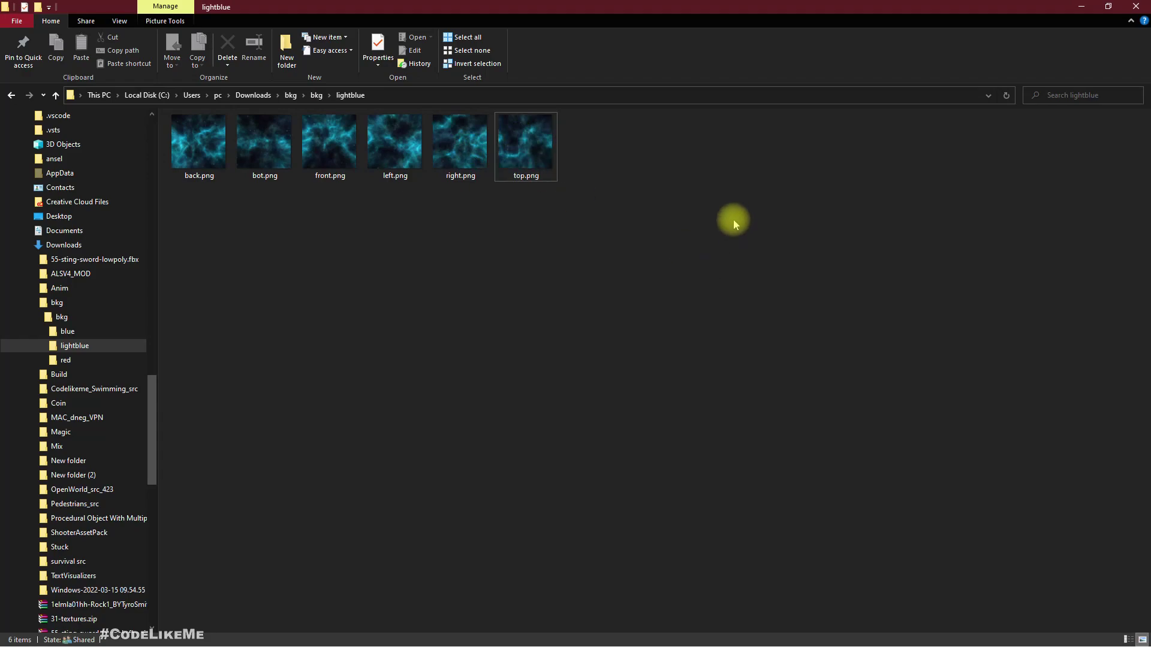
{"action": "key", "text": "alt"}
{"action": "key", "text": "alt+Tab"}
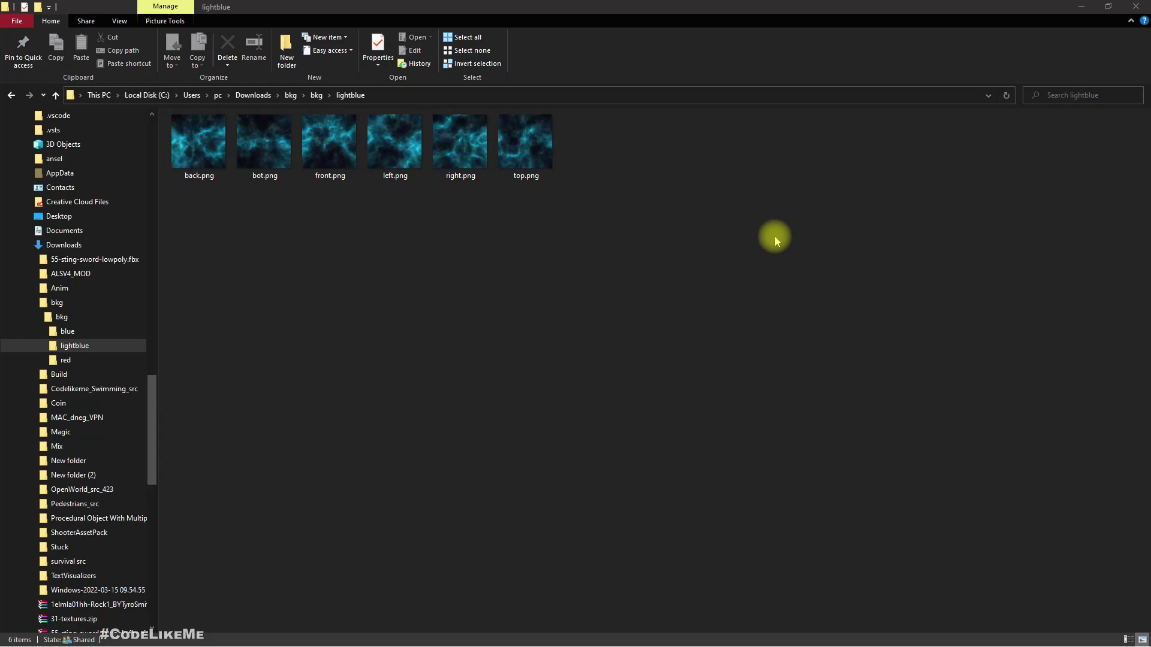
Switch to the browser and read the NVIDIA Texture Tools Exporter page, including its standalone and Photoshop plugin downloads.
{"action": "key", "text": "alt+Tab"}
{"action": "left_click", "coordinate": [798, 19]}
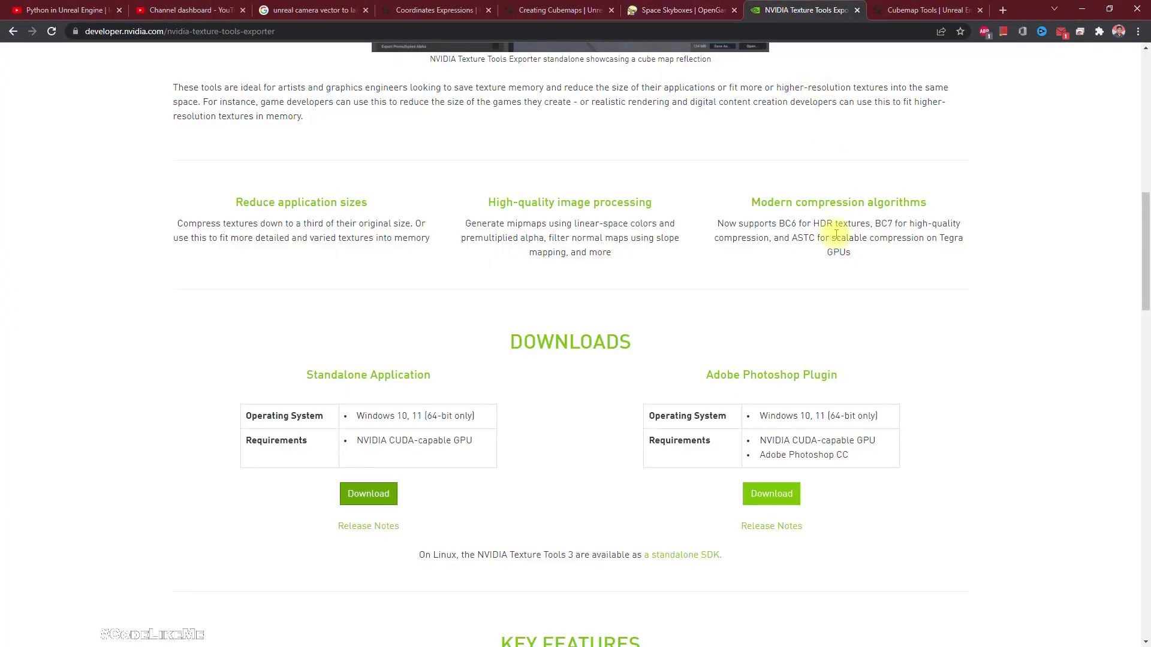
{"action": "scroll", "coordinate": [696, 269], "scroll_direction": "up", "scroll_amount": 12}
{"action": "scroll", "coordinate": [699, 271], "scroll_direction": "down", "scroll_amount": 10}
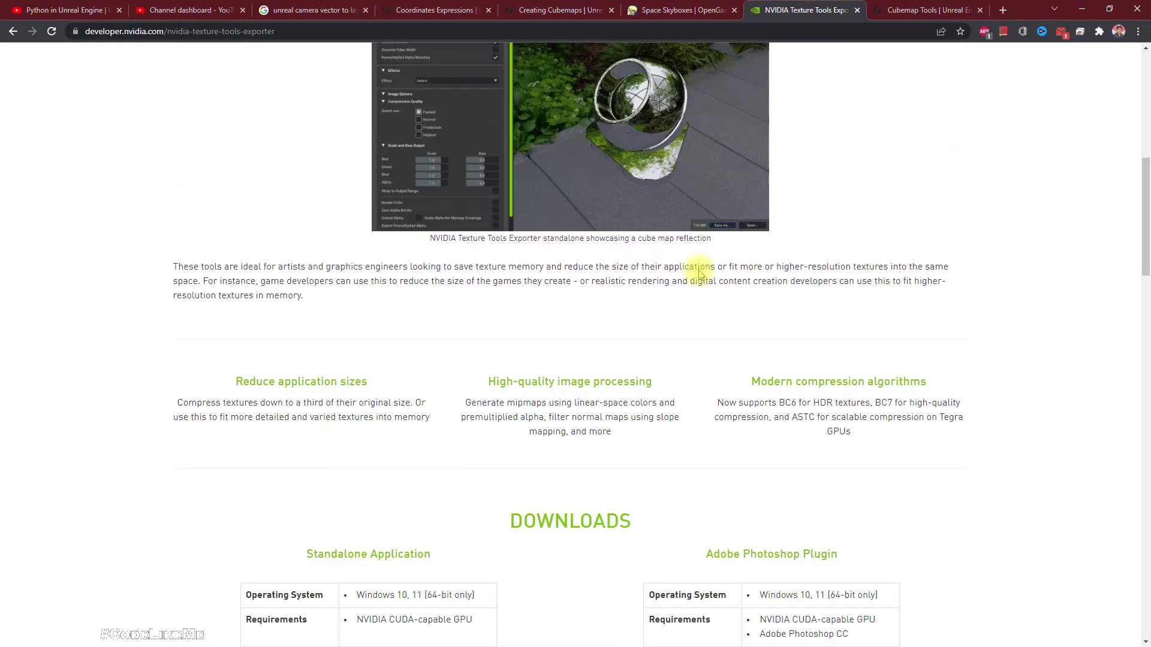
{"action": "scroll", "coordinate": [699, 270], "scroll_direction": "up", "scroll_amount": 5}
{"action": "scroll", "coordinate": [713, 294], "scroll_direction": "down", "scroll_amount": 6}
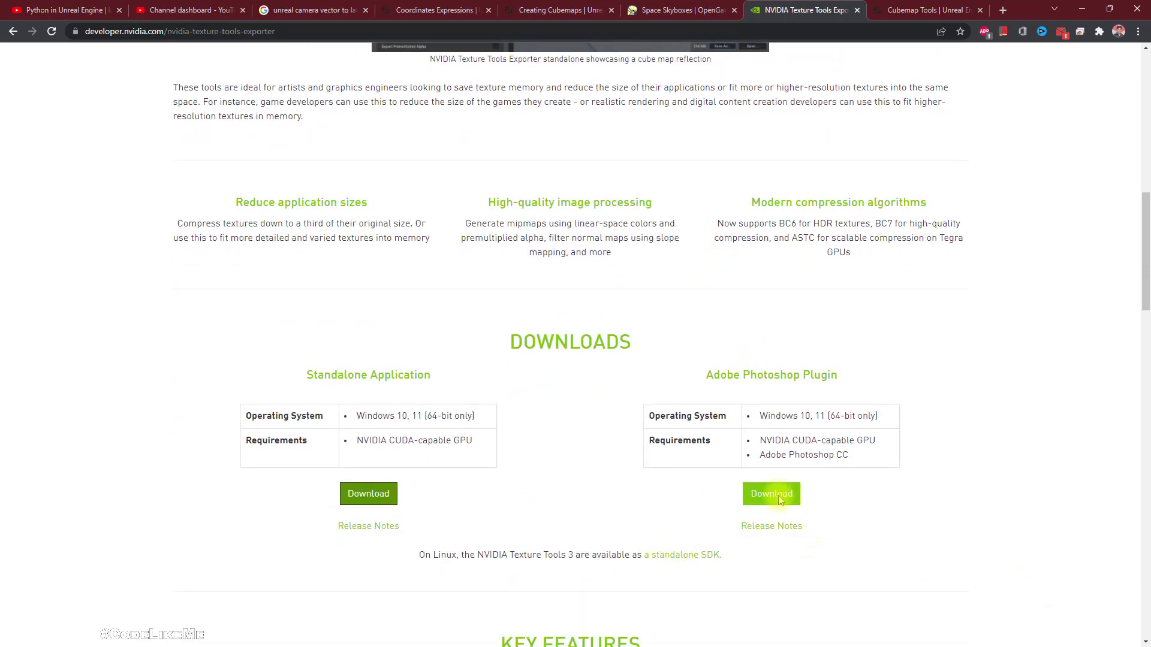
{"action": "scroll", "coordinate": [828, 489], "scroll_direction": "up", "scroll_amount": 13}
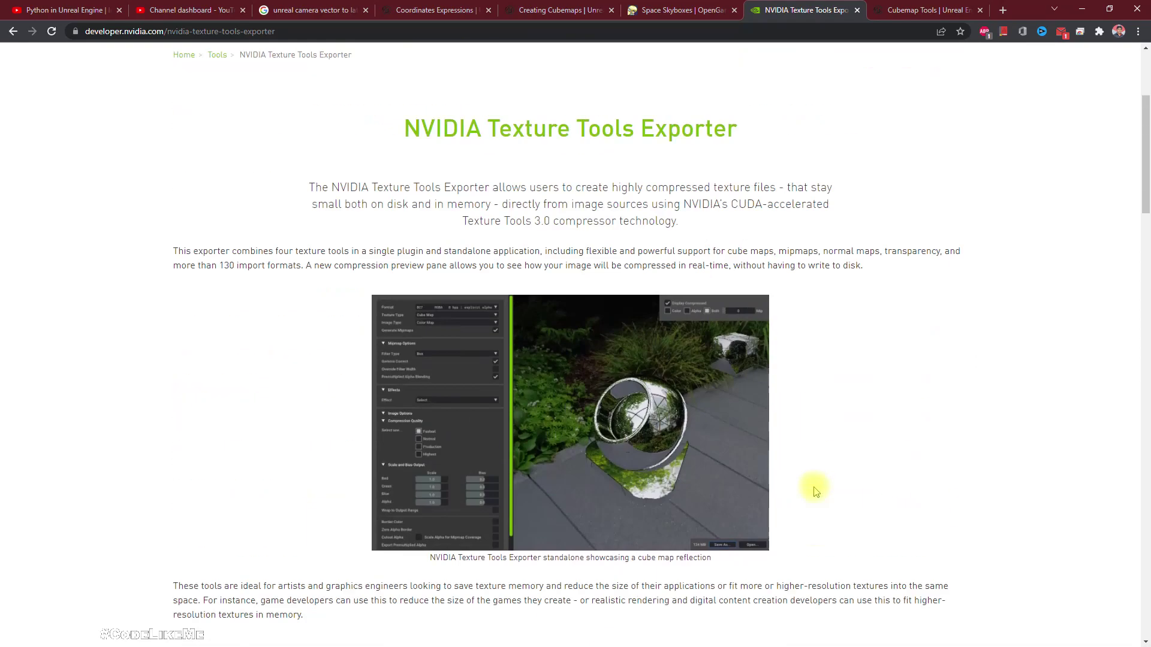
{"action": "scroll", "coordinate": [779, 462], "scroll_direction": "down", "scroll_amount": 11}
{"action": "scroll", "coordinate": [765, 446], "scroll_direction": "down", "scroll_amount": 4}
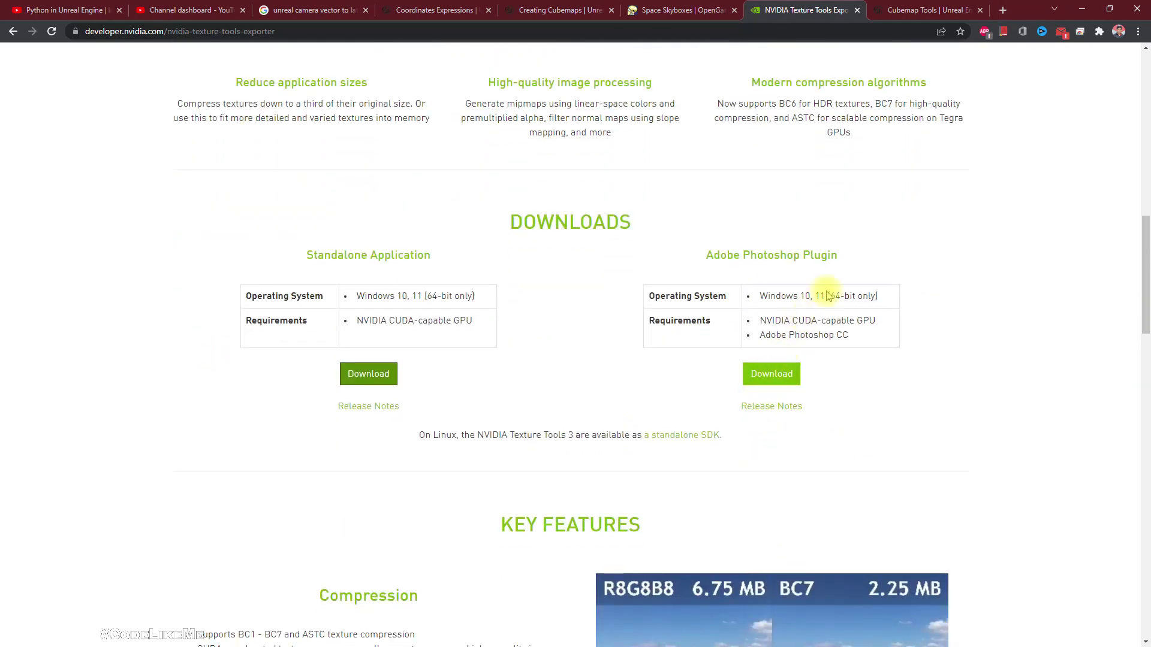
{"action": "scroll", "coordinate": [892, 287], "scroll_direction": "up", "scroll_amount": 1}
Read the Unreal documentation on Cubemap Tools and Creating Cubemaps for the required face order and image rotation.
{"action": "left_click", "coordinate": [881, 8]}
{"action": "scroll", "coordinate": [624, 451], "scroll_direction": "down", "scroll_amount": 11}
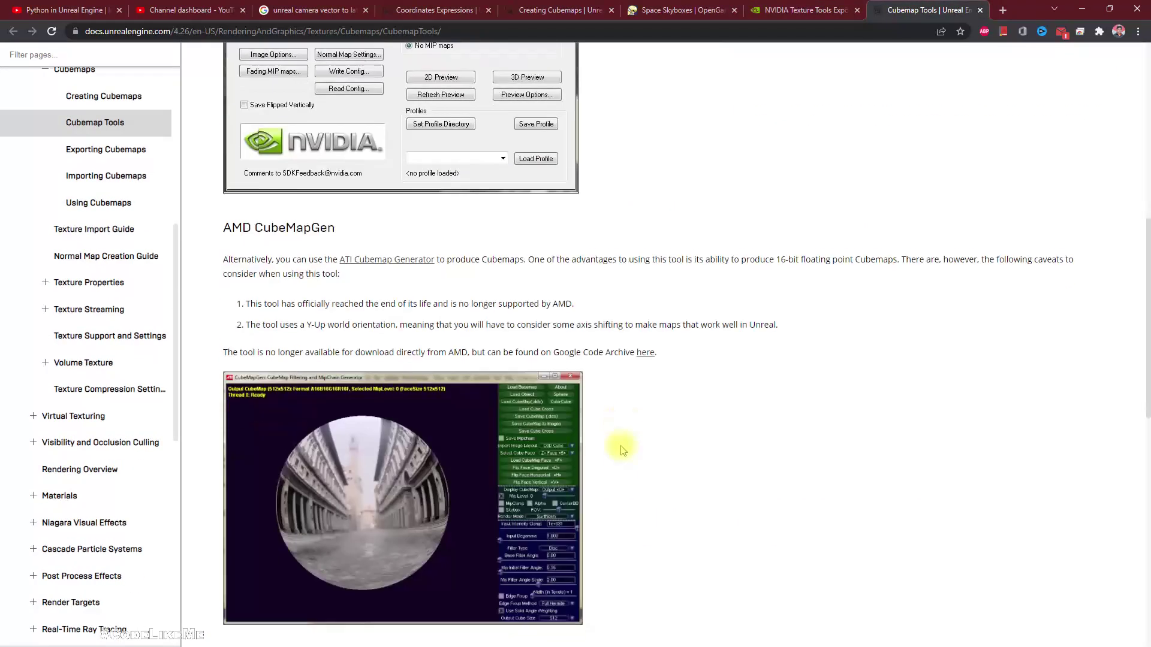
{"action": "left_click", "coordinate": [565, 8]}
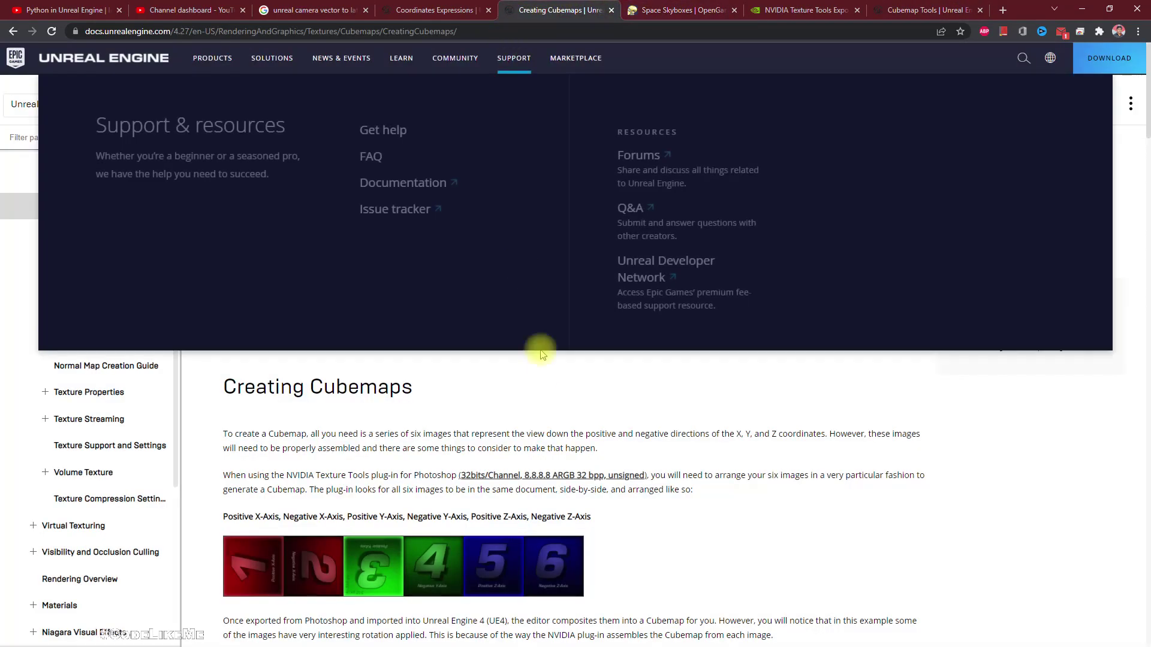
{"action": "scroll", "coordinate": [480, 324], "scroll_direction": "down", "scroll_amount": 6}
{"action": "scroll", "coordinate": [371, 282], "scroll_direction": "up", "scroll_amount": 1}
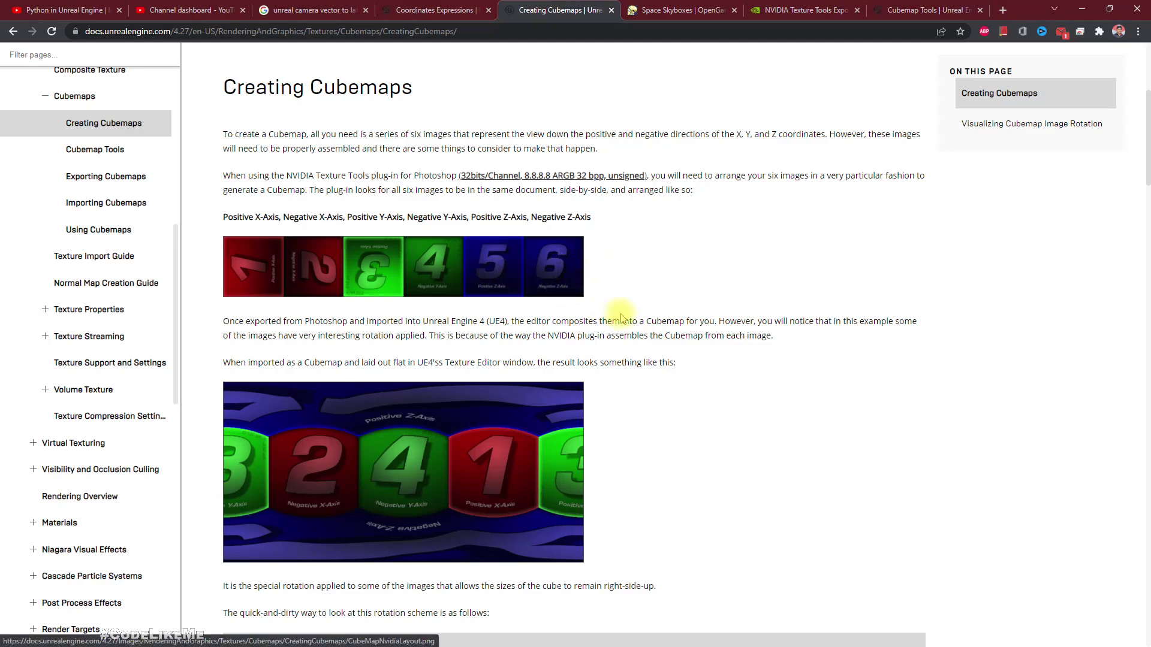
{"action": "scroll", "coordinate": [617, 315], "scroll_direction": "up", "scroll_amount": 1}
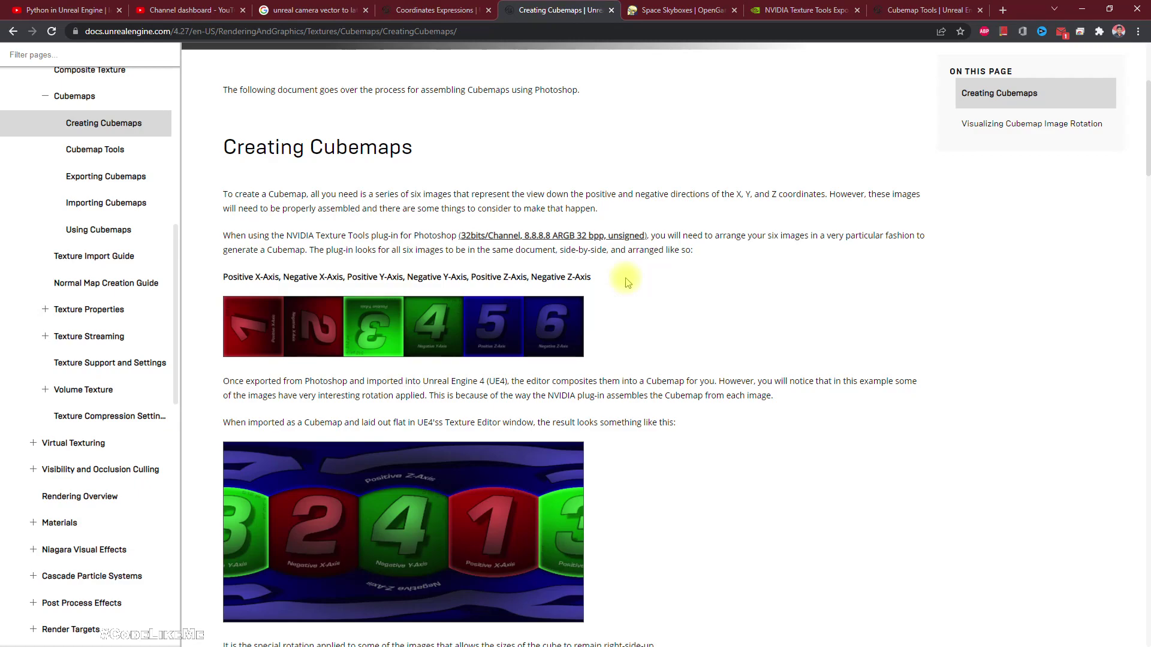
{"action": "scroll", "coordinate": [789, 342], "scroll_direction": "down", "scroll_amount": 15}
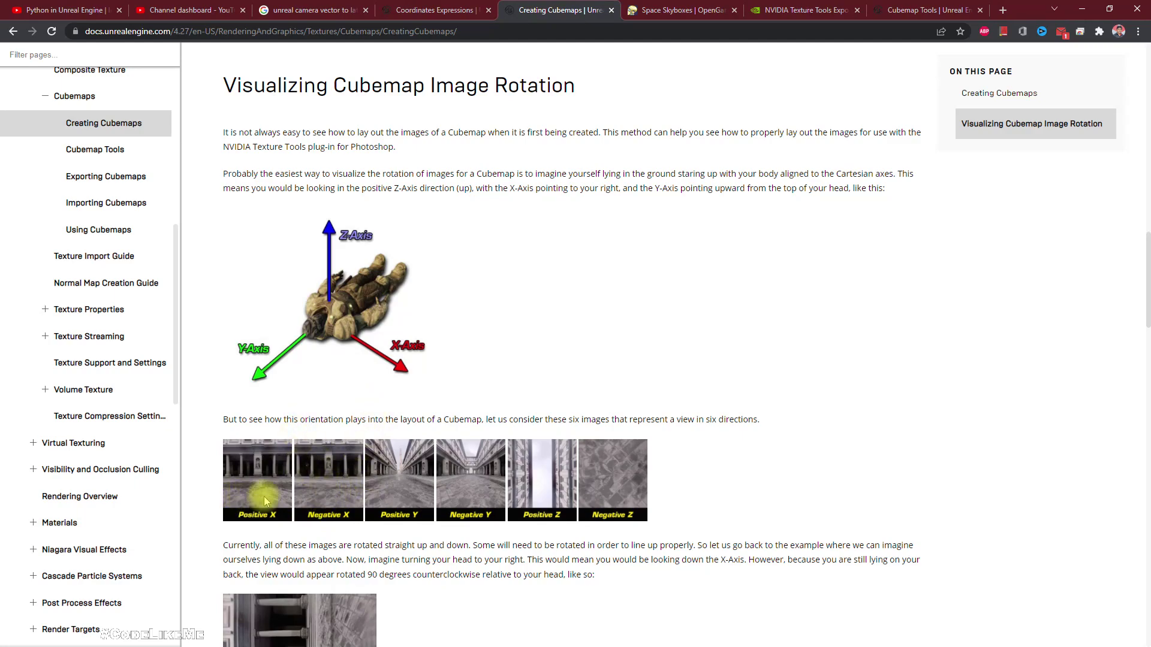
Compare the face images in the lightblue folder with the axis order shown in the Creating Cubemaps documentation.
{"action": "key", "text": "alt+Tab"}
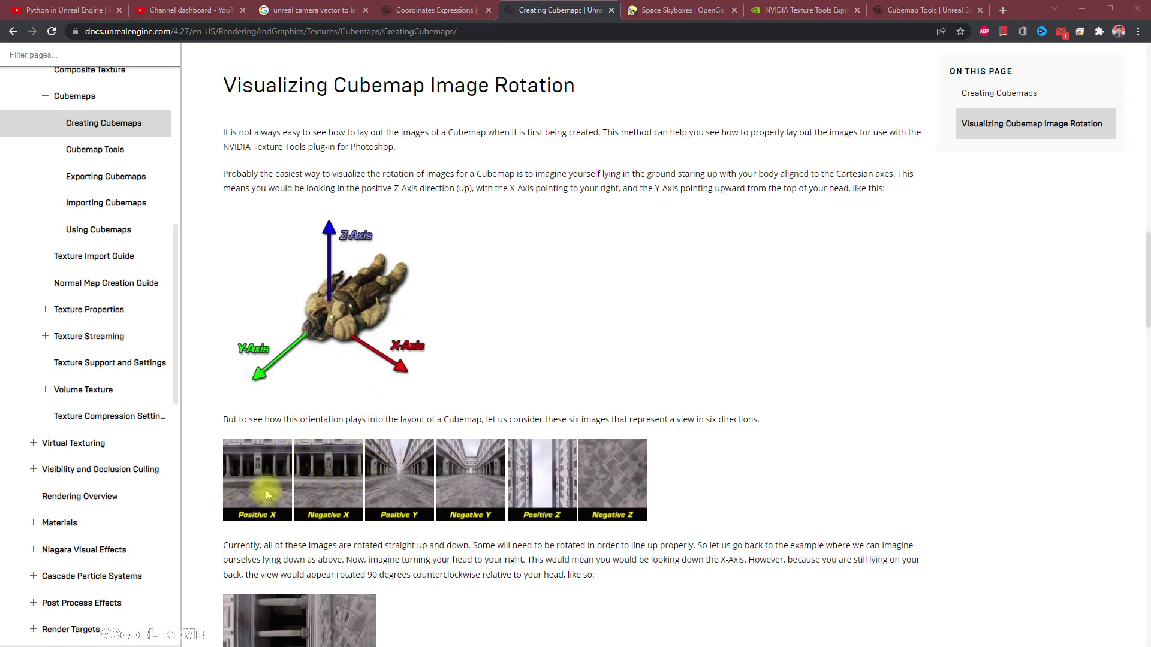
{"action": "key", "text": "alt+Tab"}
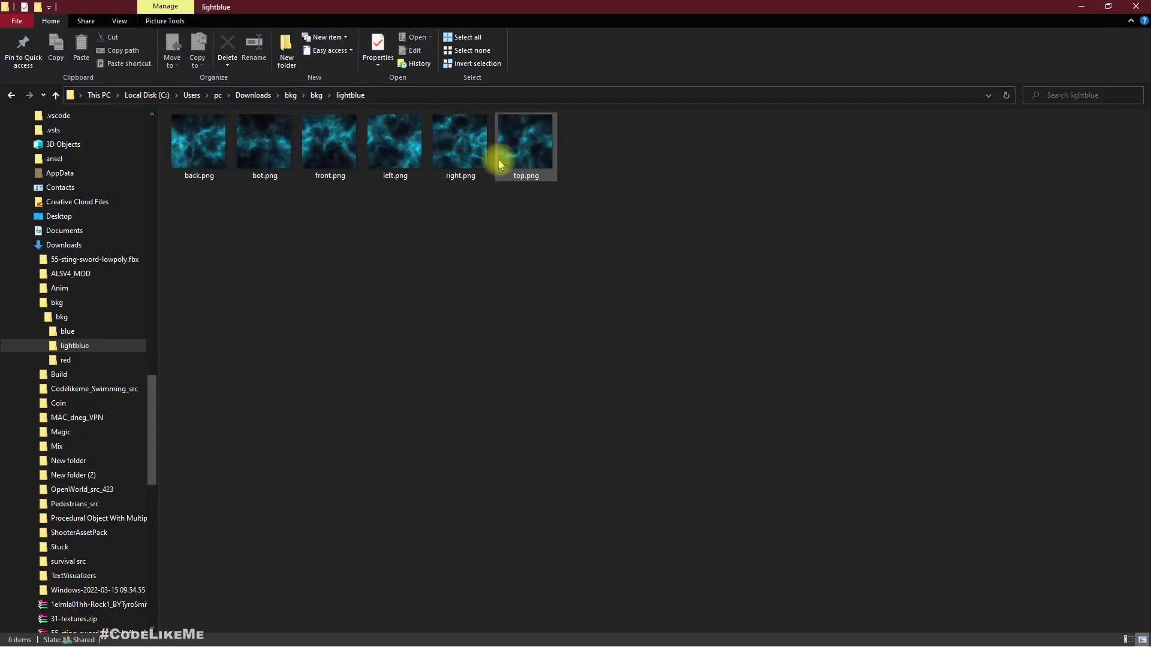
{"action": "key", "text": "alt+Tab"}
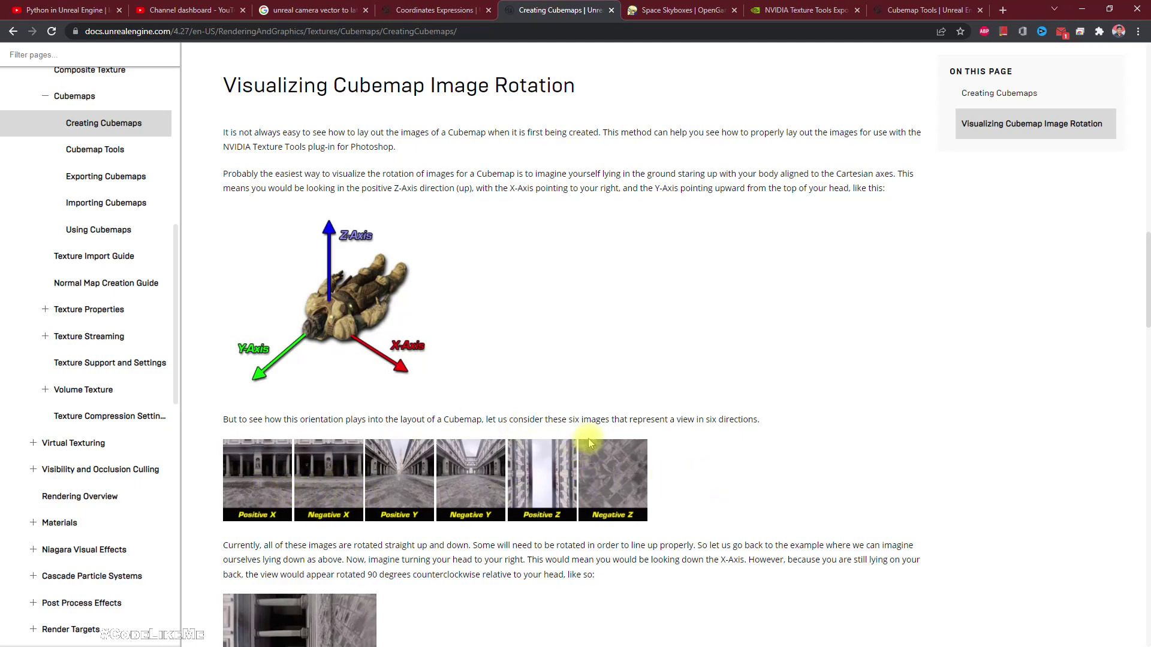
Open right.png from the lightblue folder as a document in Photoshop.
{"action": "key", "text": "alt+Tab"}
{"action": "key", "text": "alt+Tab"}
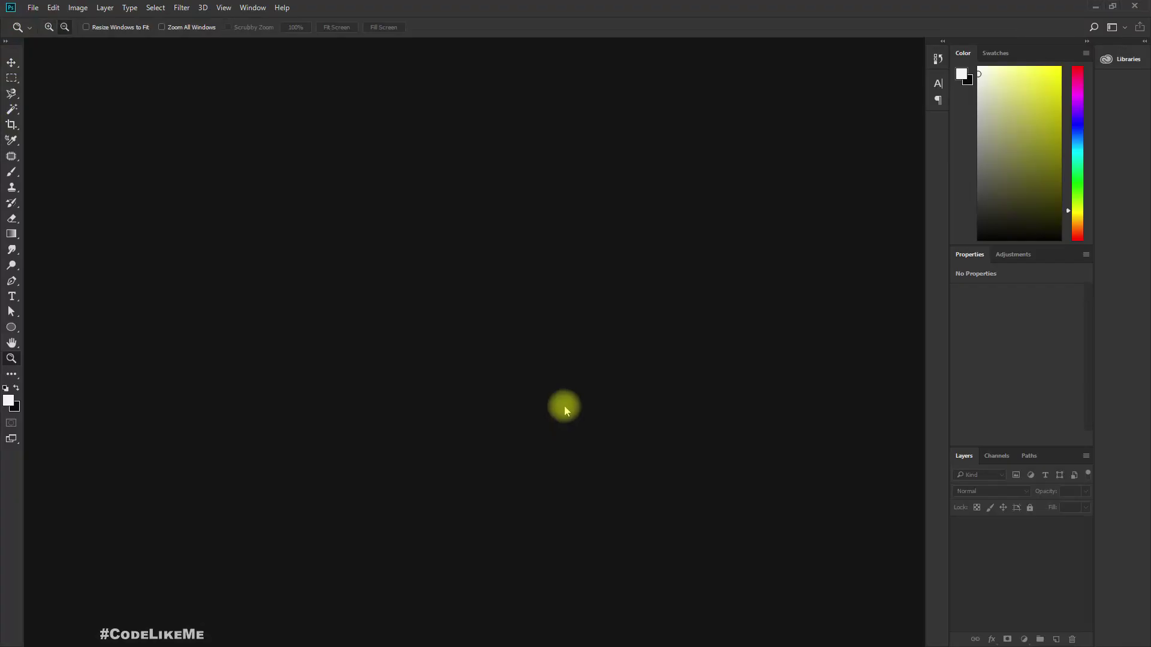
{"action": "key", "text": "alt+Tab"}
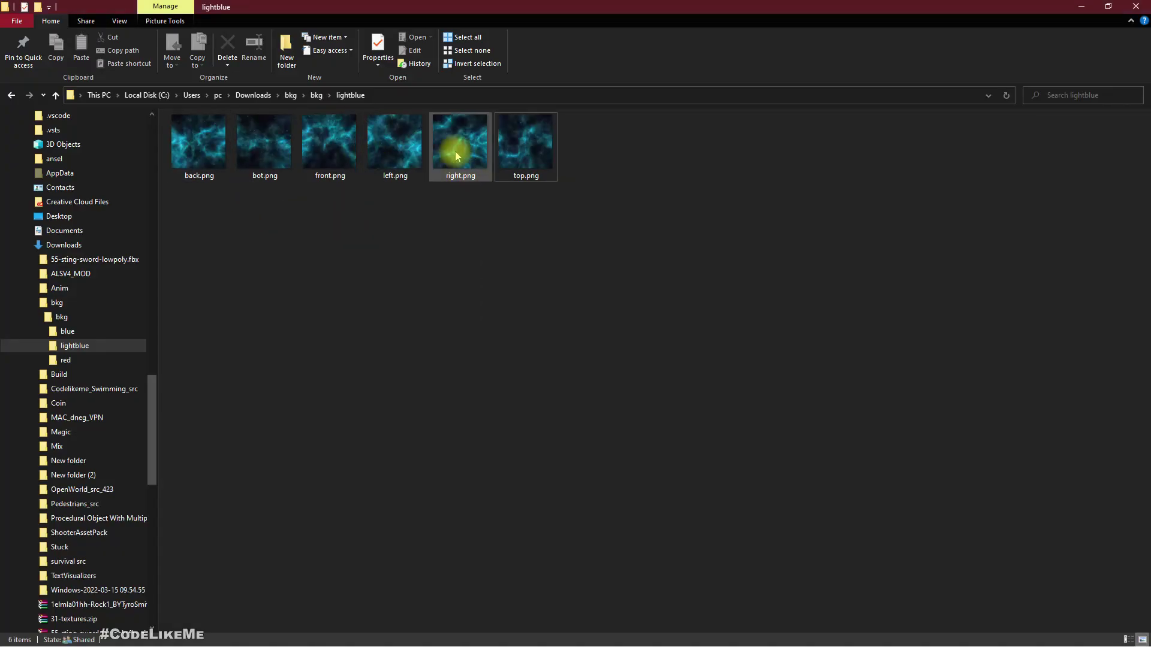
{"action": "left_click_drag", "start_coordinate": [458, 150], "coordinate": [227, 313]}
{"action": "key", "text": "alt+Tab"}
Place left.png from the lightblue folder into the right.png document, flush beside the first image at X 2048 px, Y 0 px.
{"action": "key", "text": "alt+Tab"}
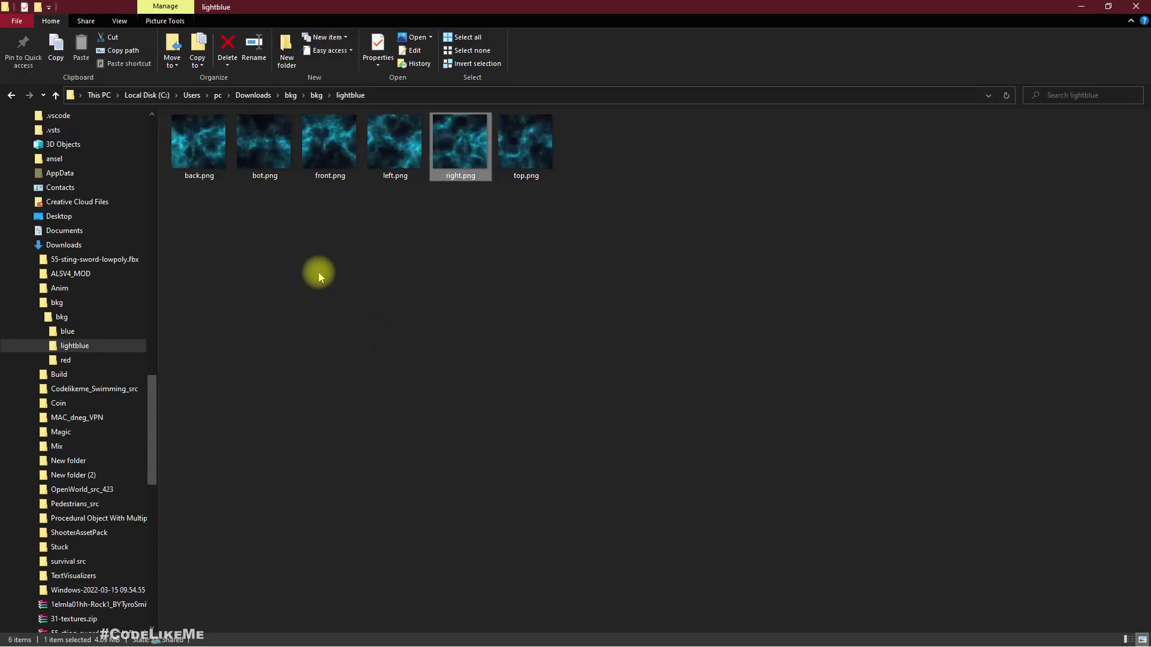
{"action": "left_click_drag", "start_coordinate": [389, 145], "coordinate": [609, 271]}
{"action": "key", "text": "alt+Tab"}
{"action": "left_click_drag", "start_coordinate": [721, 327], "coordinate": [706, 326]}
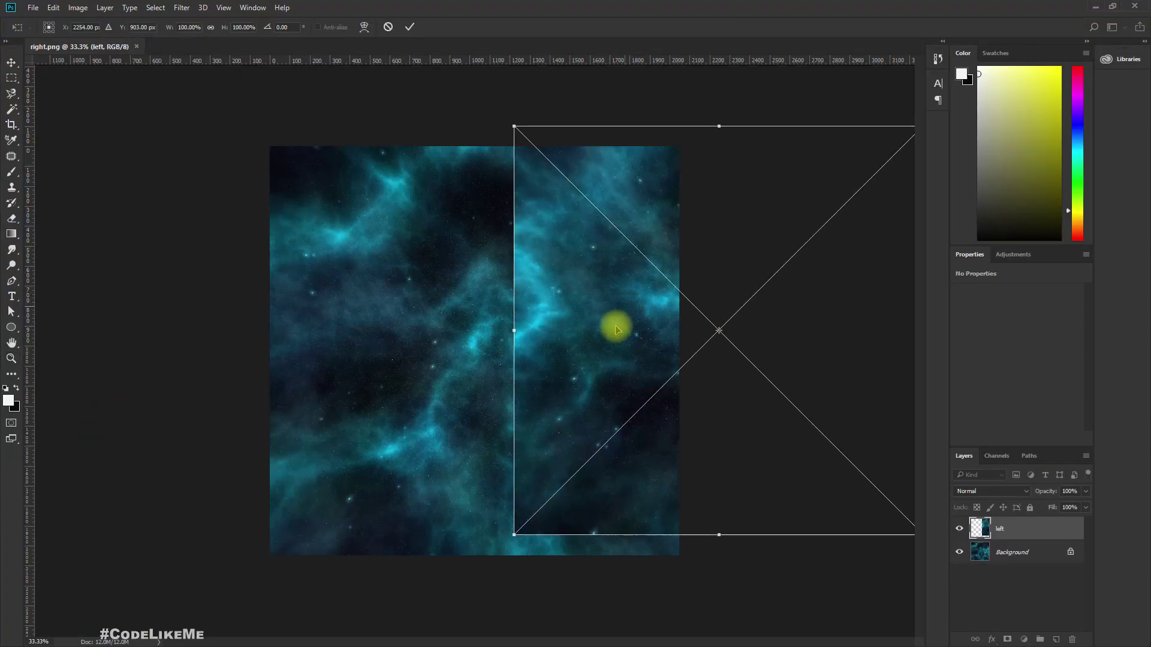
{"action": "left_click_drag", "start_coordinate": [632, 324], "coordinate": [789, 331]}
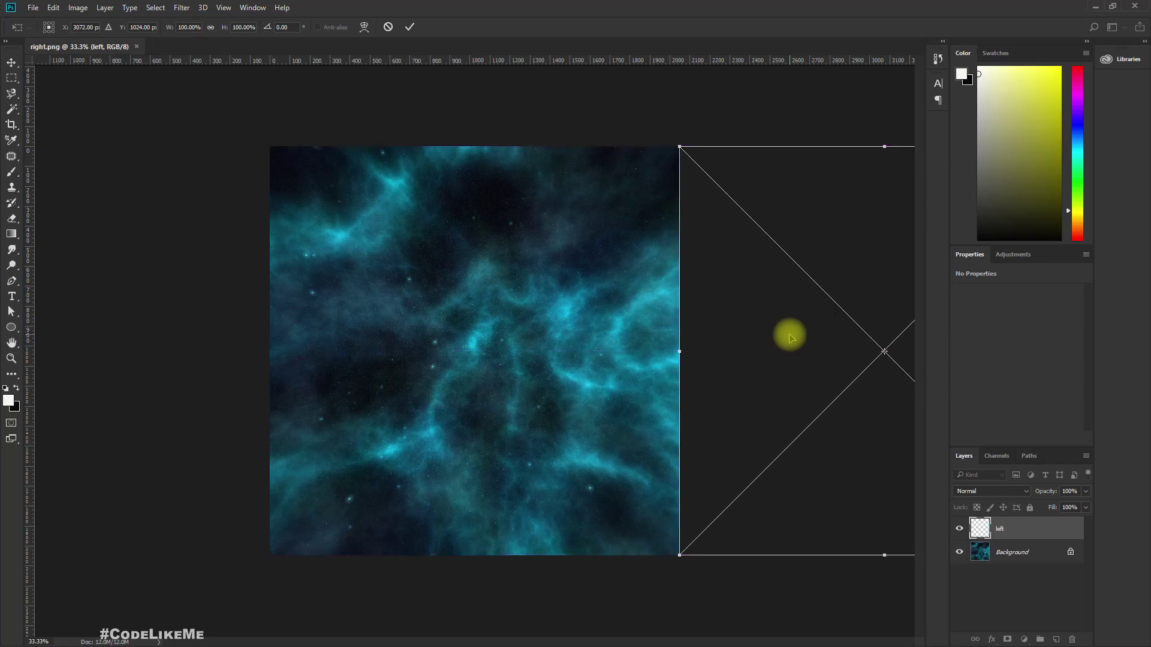
{"action": "key", "text": "Return"}
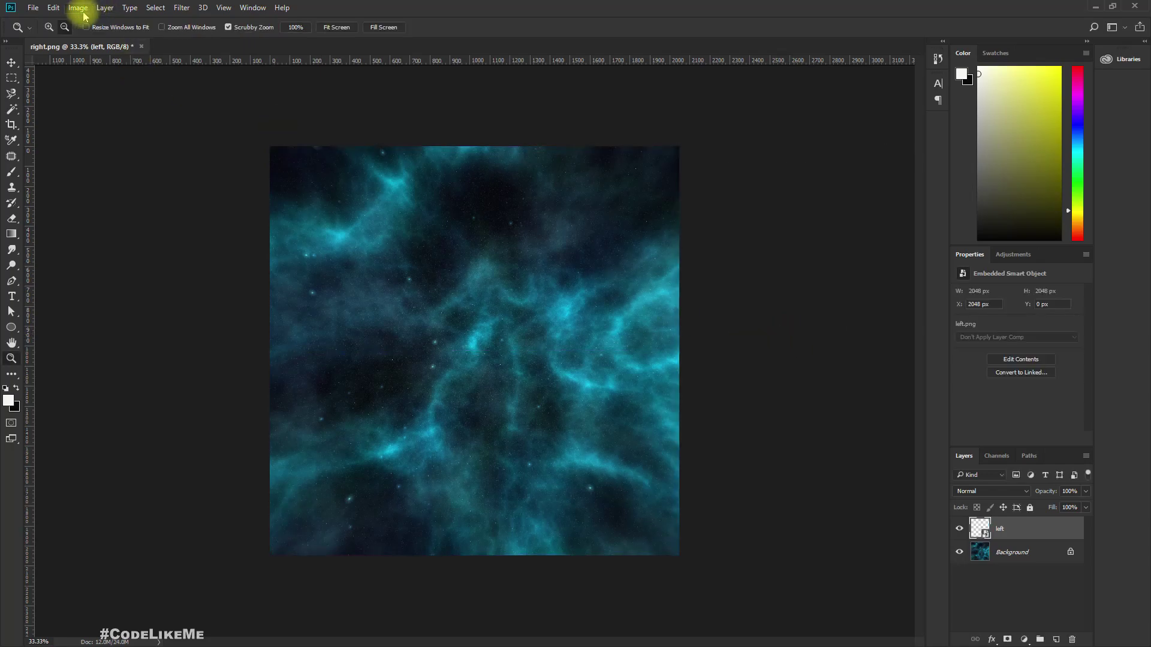
Expand the canvas with Reveal All to include the whole placed left image.
{"action": "left_click", "coordinate": [78, 8]}
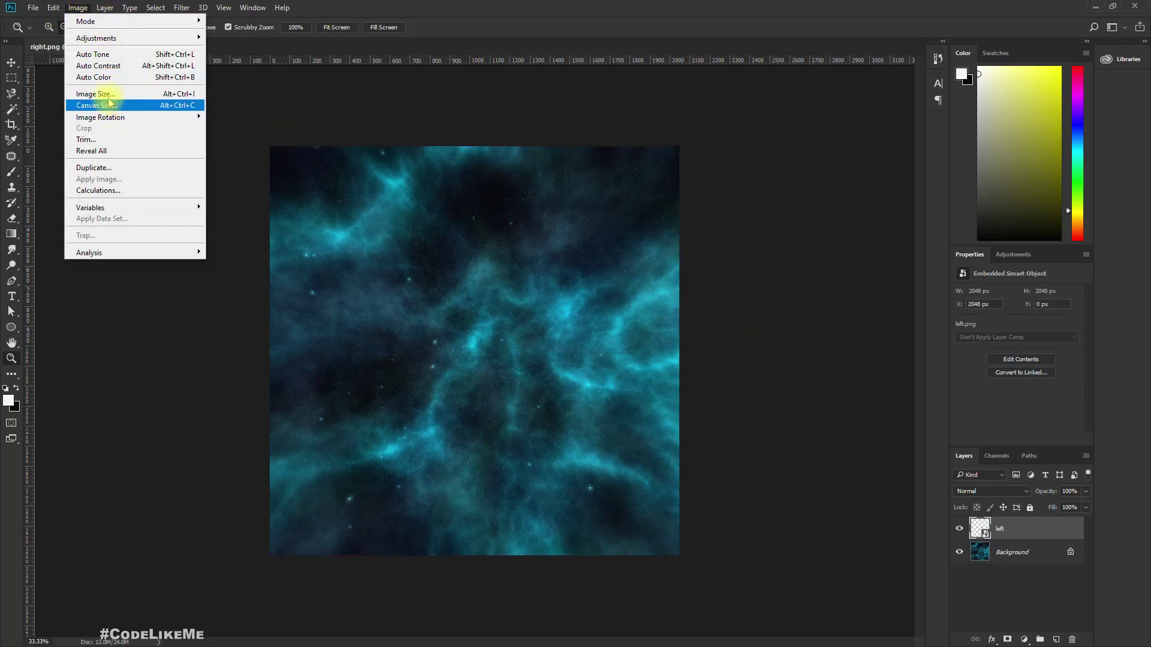
{"action": "left_click", "coordinate": [107, 151]}
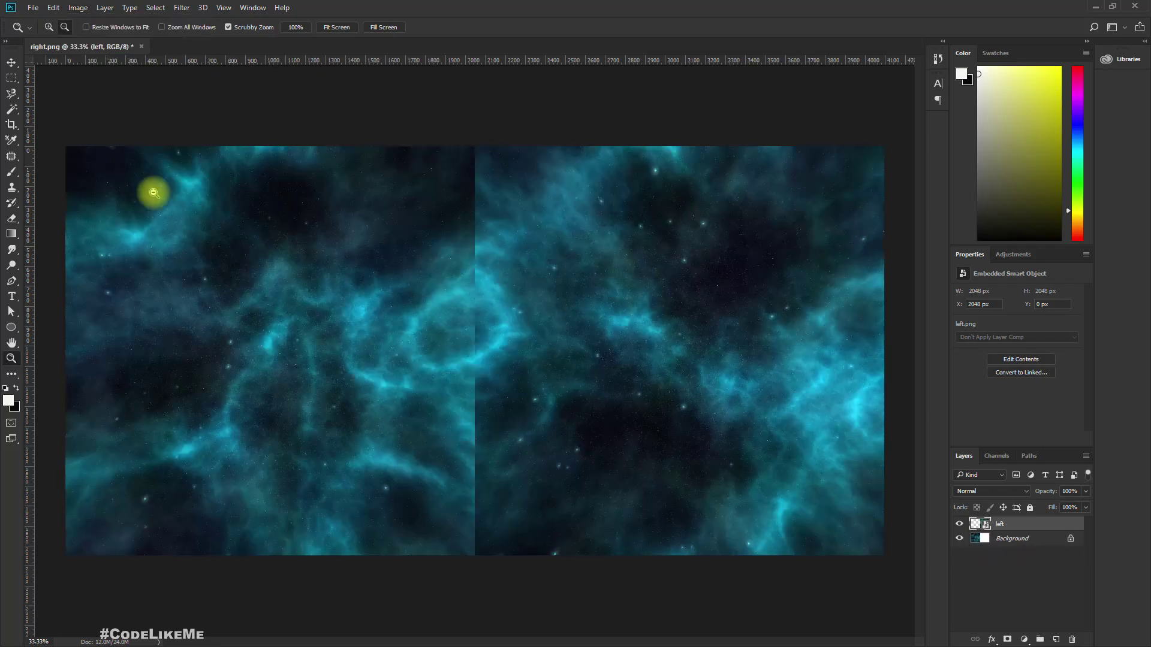
{"action": "left_click_drag", "start_coordinate": [370, 275], "coordinate": [319, 289]}
Place bot.png and top.png from the lightblue folder into the right.png document, both positioned at X 4096 px, Y 0 px.
{"action": "key", "text": "alt+Tab"}
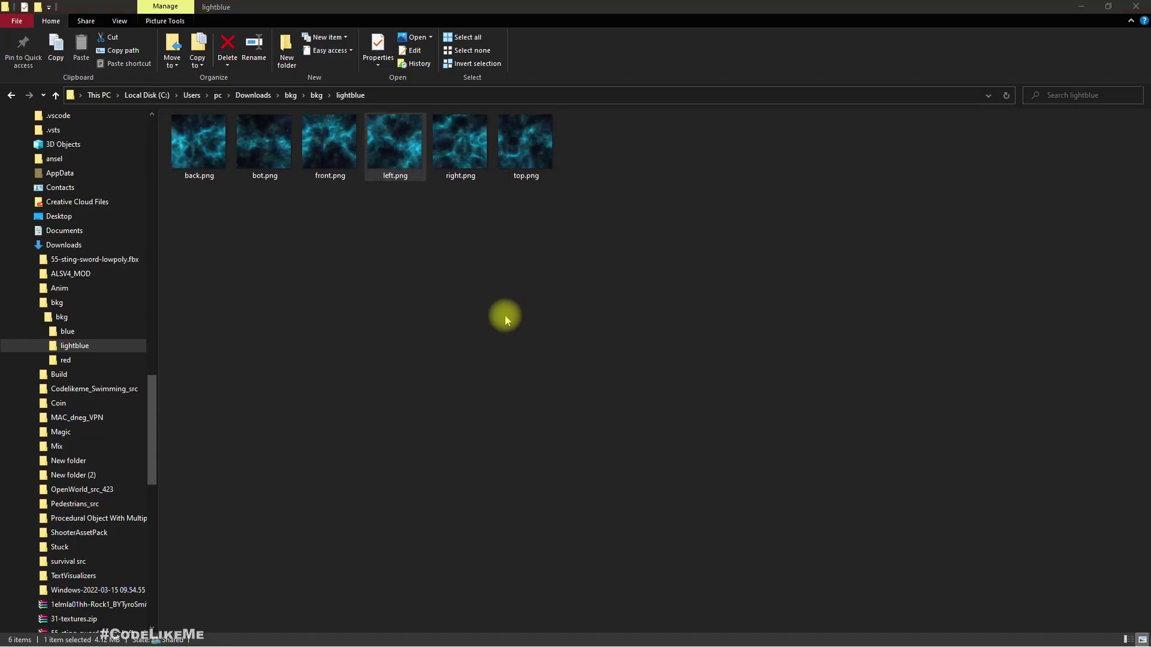
{"action": "key", "text": "alt+Tab"}
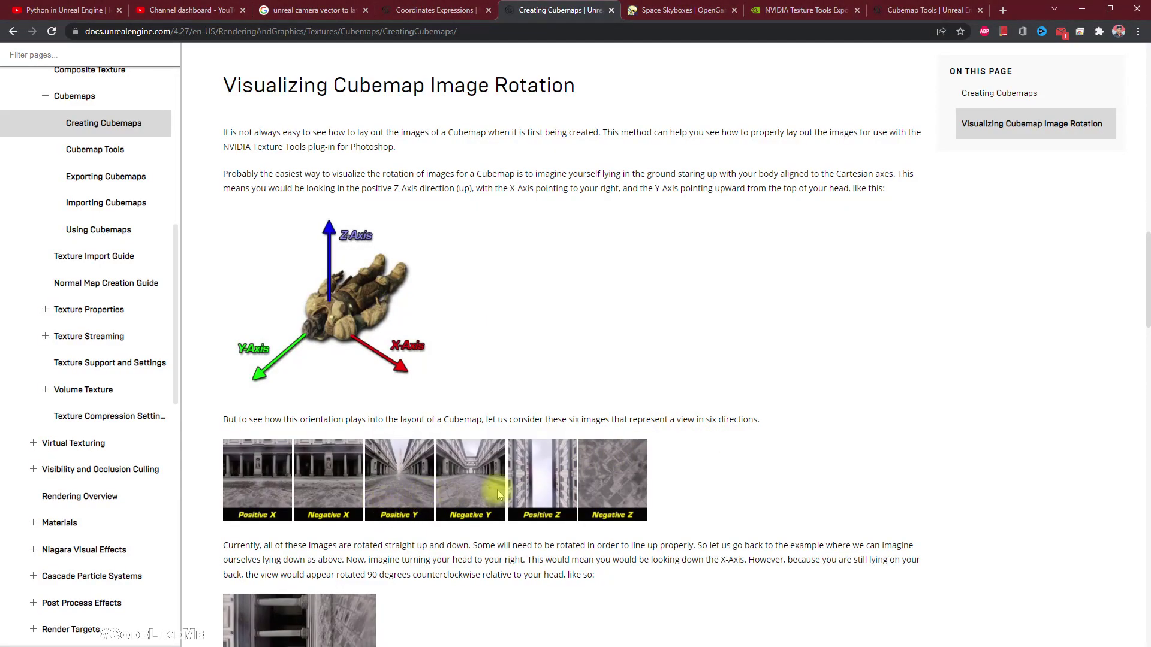
{"action": "key", "text": "alt+Tab"}
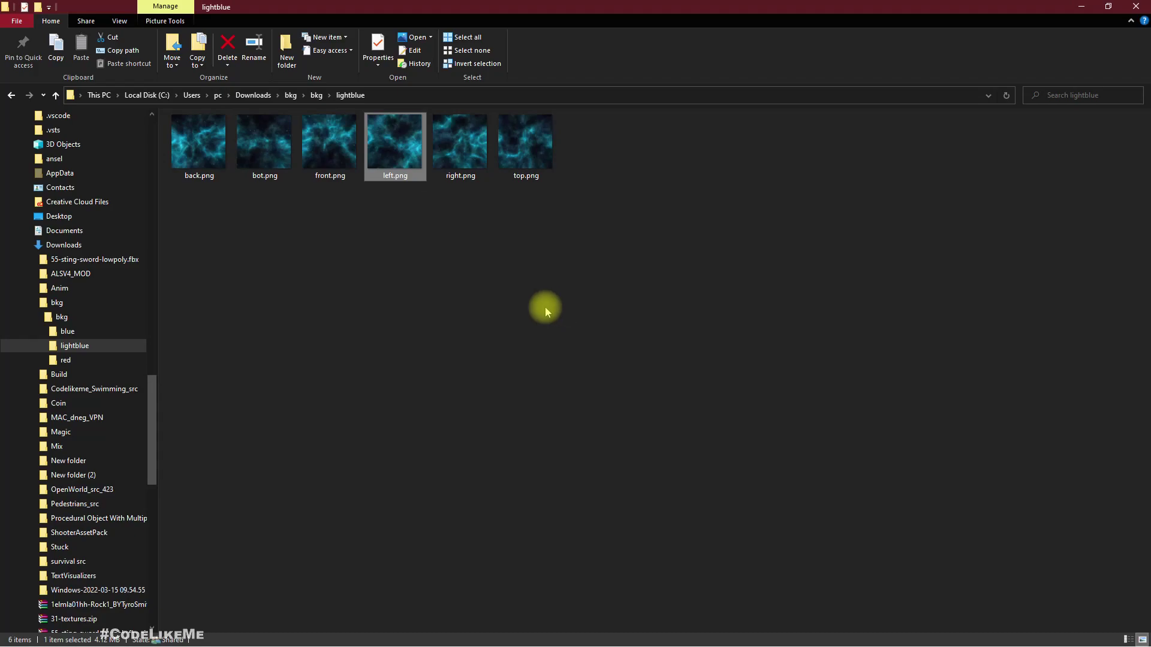
{"action": "left_click", "coordinate": [521, 158]}
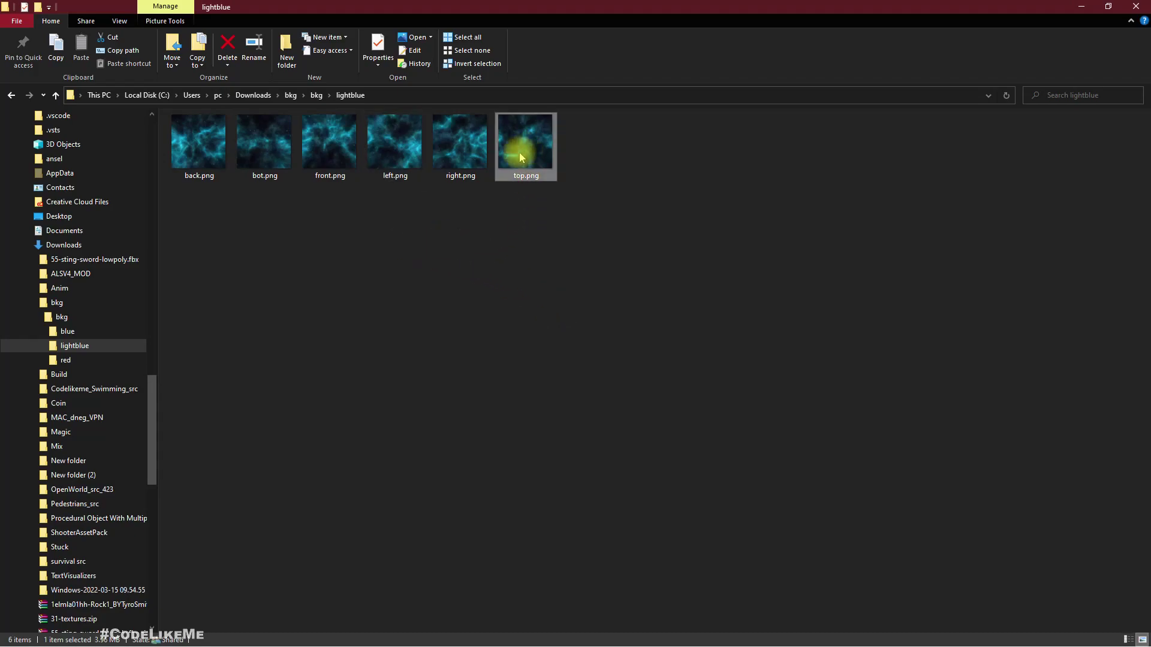
{"action": "left_click", "coordinate": [258, 135], "text": "ctrl"}
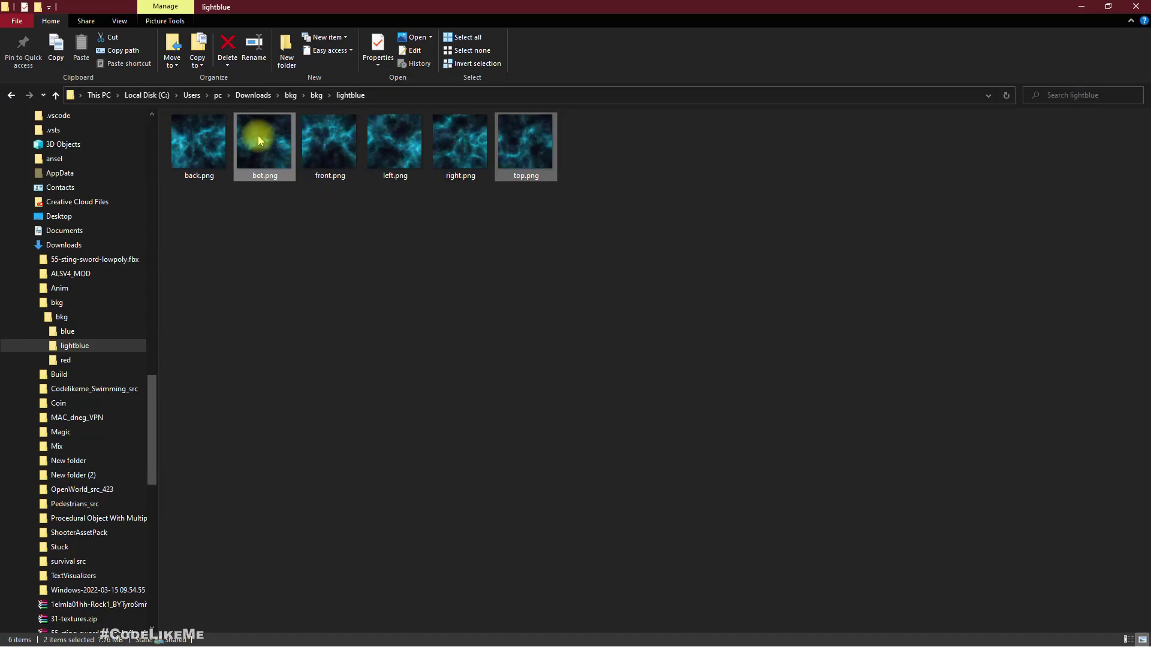
{"action": "left_click_drag", "start_coordinate": [258, 135], "coordinate": [677, 352]}
{"action": "key", "text": "alt+Tab"}
{"action": "key", "text": "alt+Tab"}
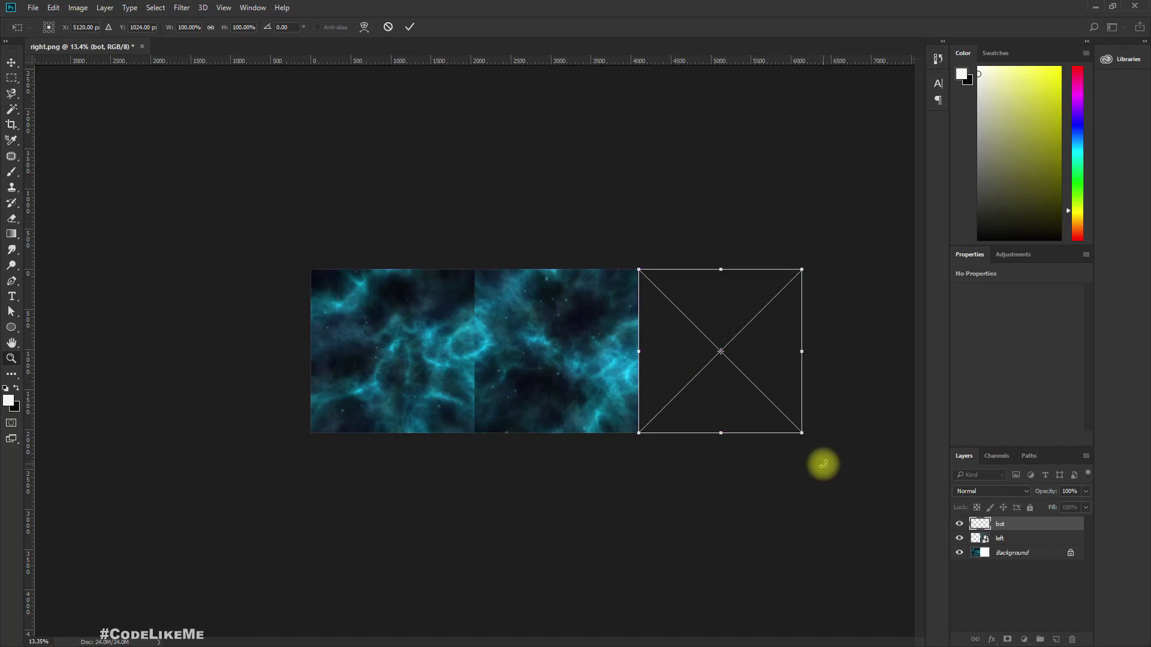
{"action": "key", "text": "Return"}
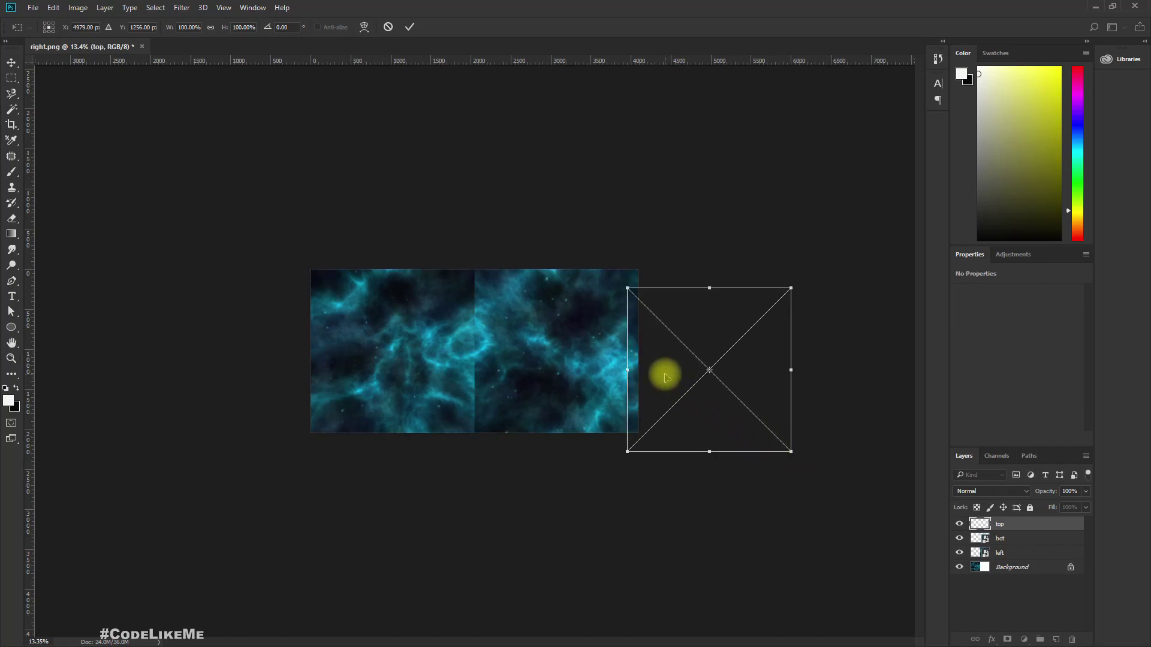
{"action": "left_click_drag", "start_coordinate": [666, 377], "coordinate": [681, 351]}
{"action": "key", "text": "Return"}
{"action": "key", "text": "z"}
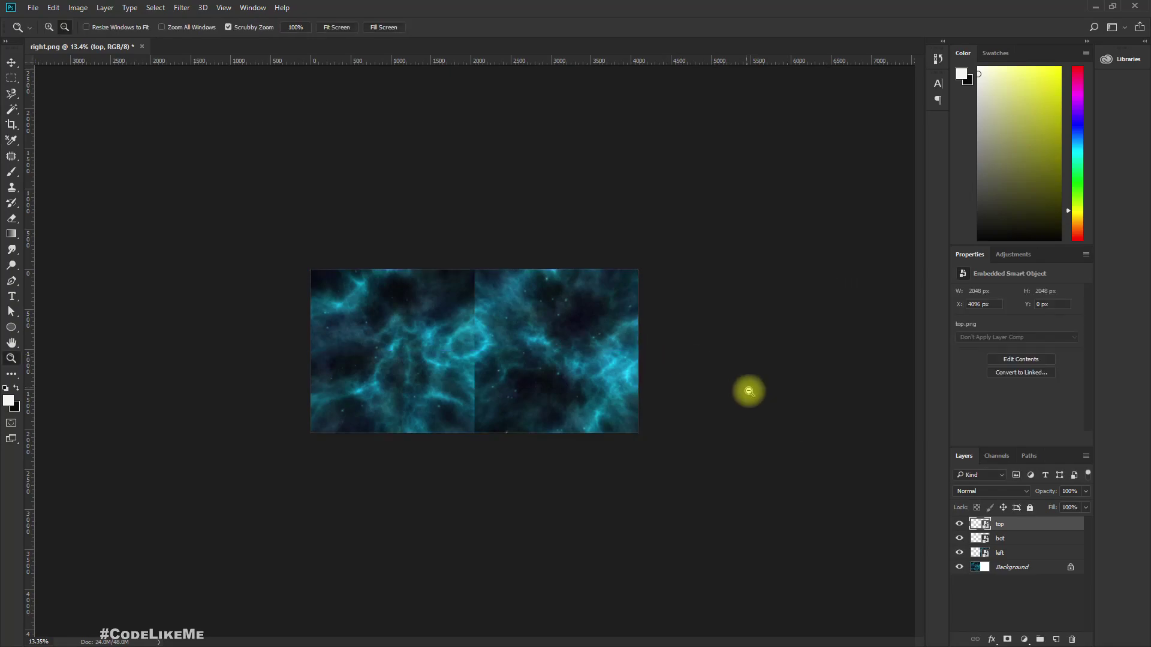
Move the bot layer to X 6144 px, flush beside the top image.
{"action": "left_click", "coordinate": [1019, 539]}
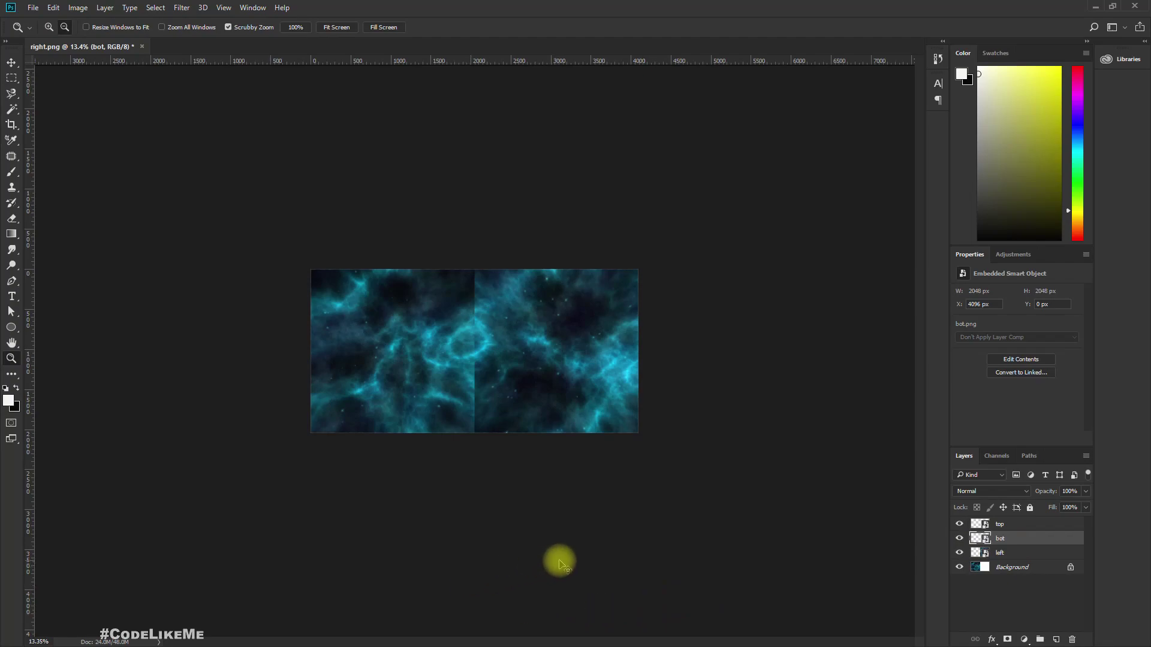
{"action": "key", "text": "ctrl+t"}
{"action": "left_click_drag", "start_coordinate": [673, 352], "coordinate": [836, 360]}
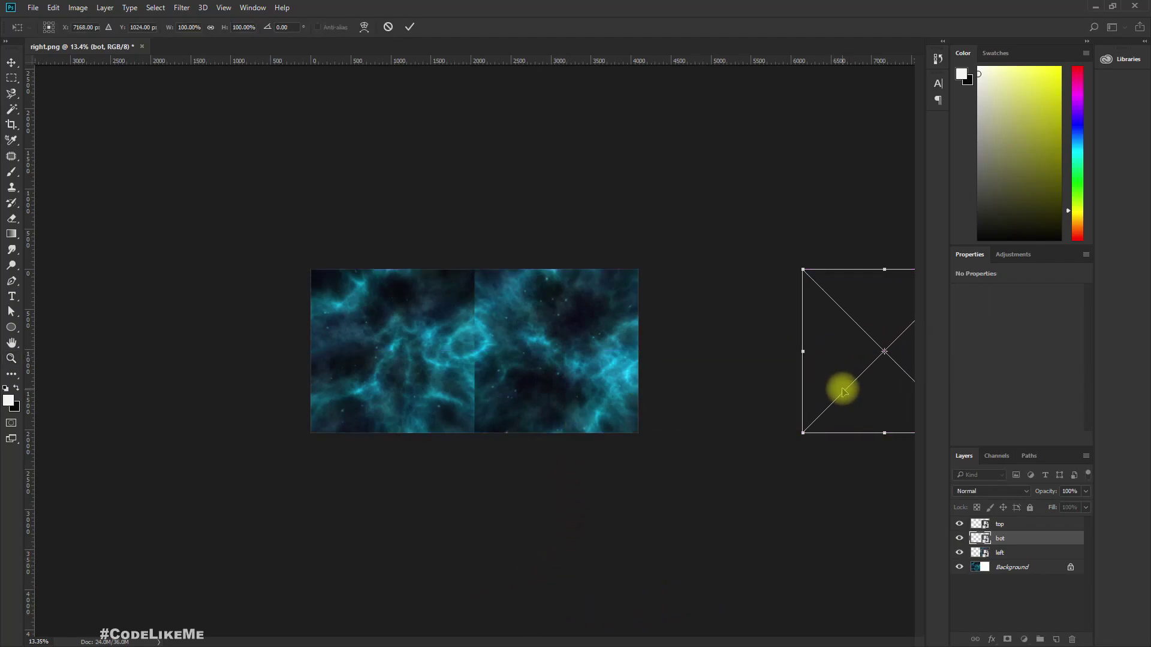
{"action": "key", "text": "Return"}
{"action": "key", "text": "z"}
Expand the canvas with Reveal All to include the placed top and bot images.
{"action": "left_click", "coordinate": [78, 8]}
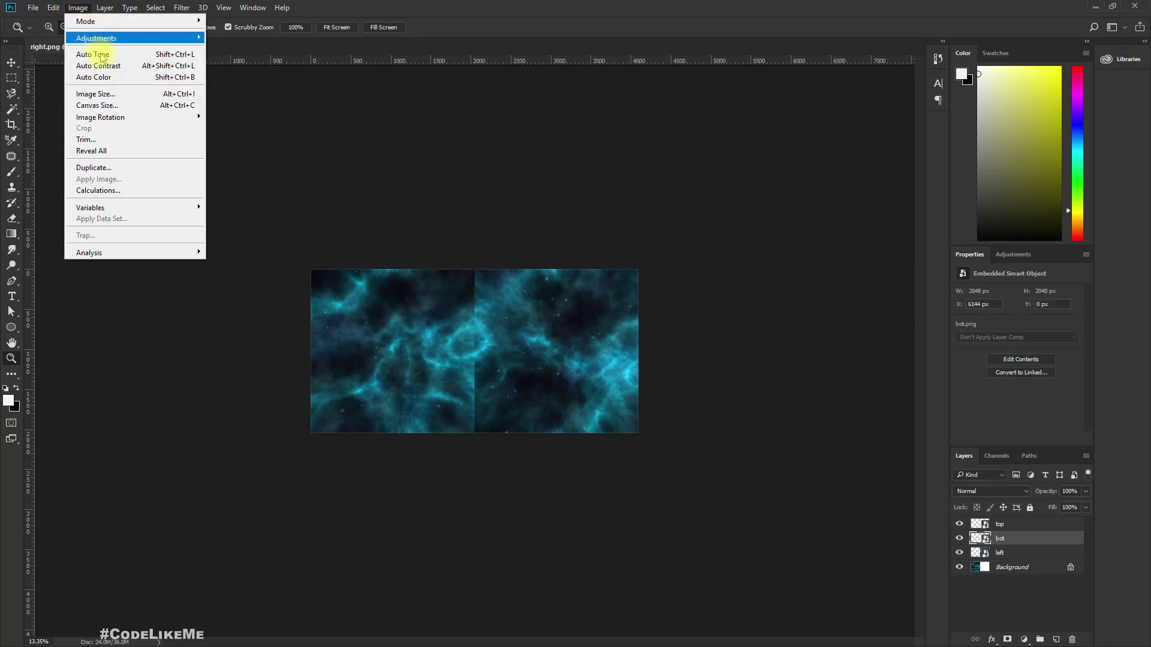
{"action": "left_click", "coordinate": [111, 151]}
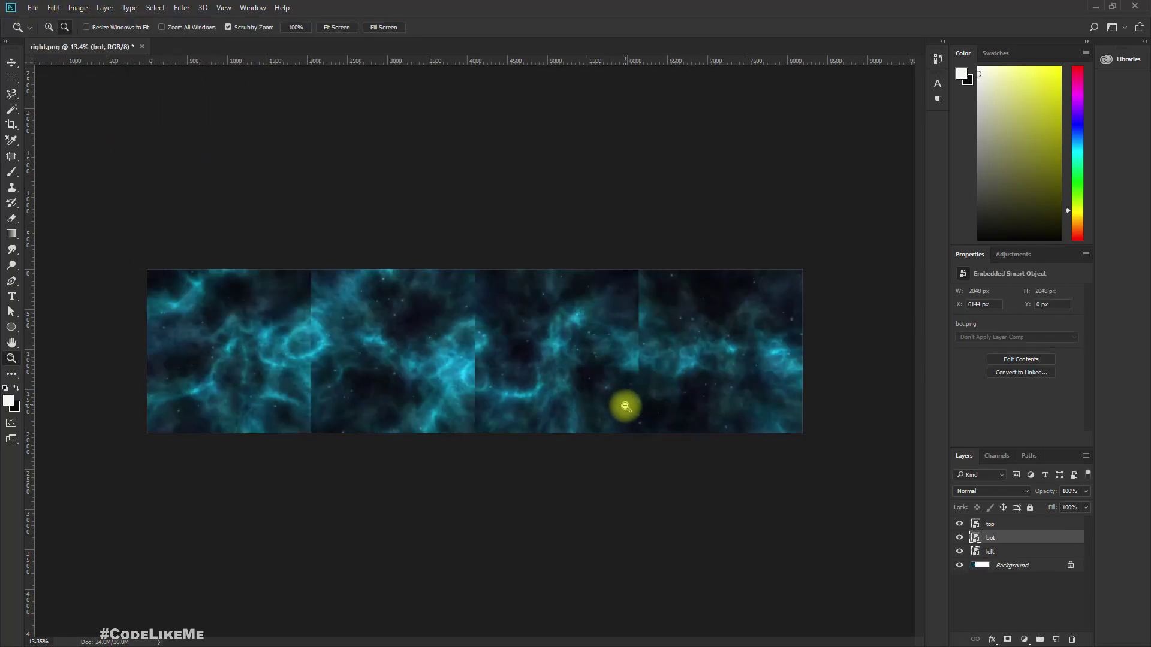
{"action": "scroll", "coordinate": [660, 490], "scroll_direction": "down", "scroll_amount": 2, "text": "alt"}
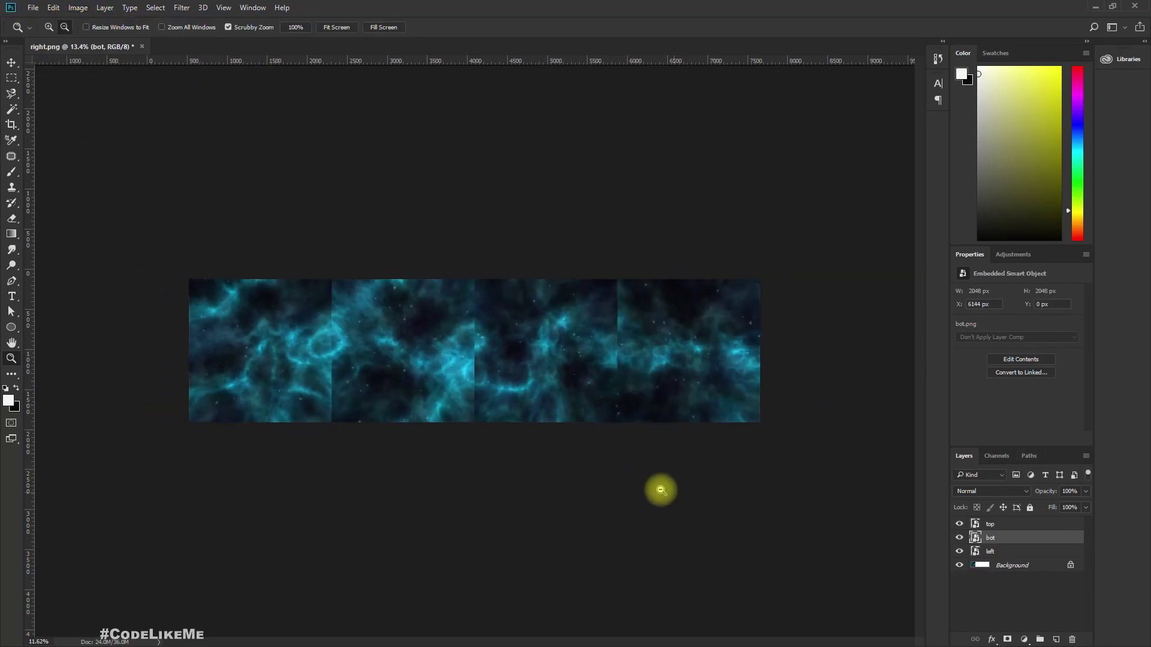
Check the order of the top and bot layers against the Positive Z and Negative Z images in the Creating Cubemaps documentation.
{"action": "key", "text": "v"}
{"action": "left_click", "coordinate": [566, 363]}
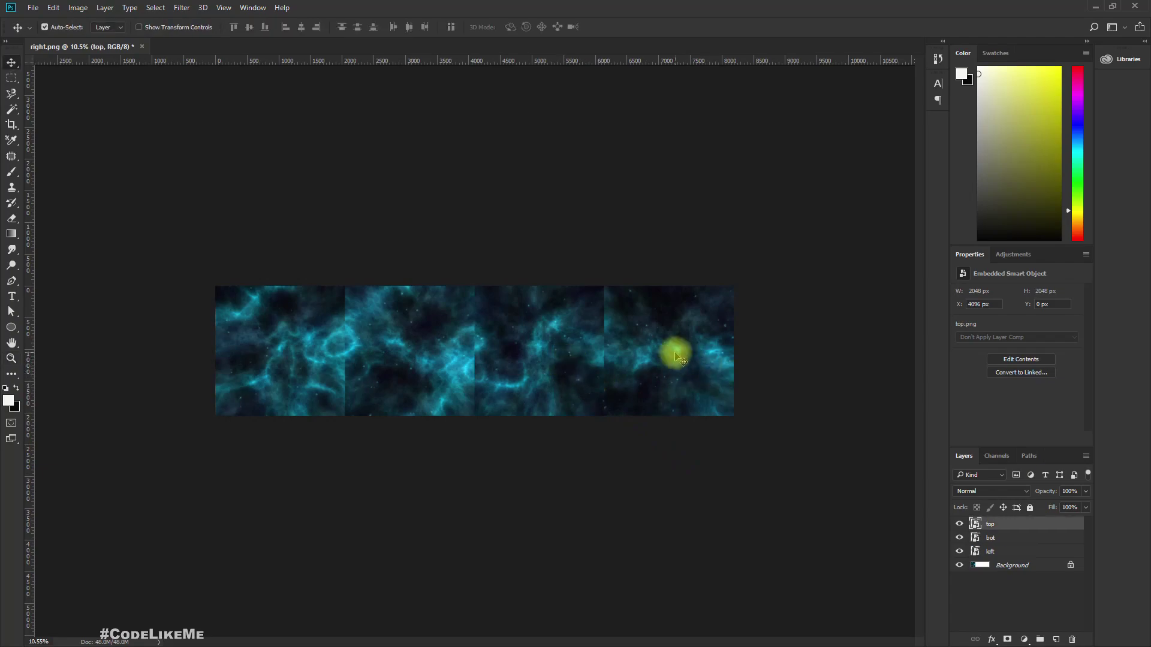
{"action": "left_click", "coordinate": [677, 356]}
{"action": "left_click", "coordinate": [554, 360]}
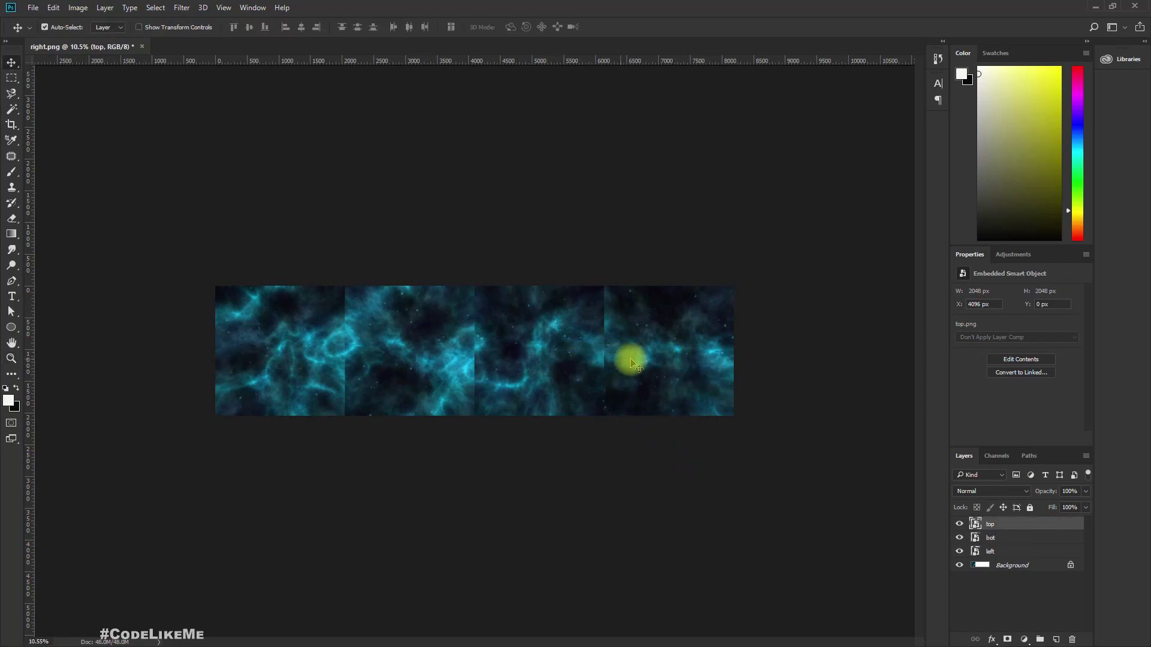
{"action": "left_click", "coordinate": [657, 360]}
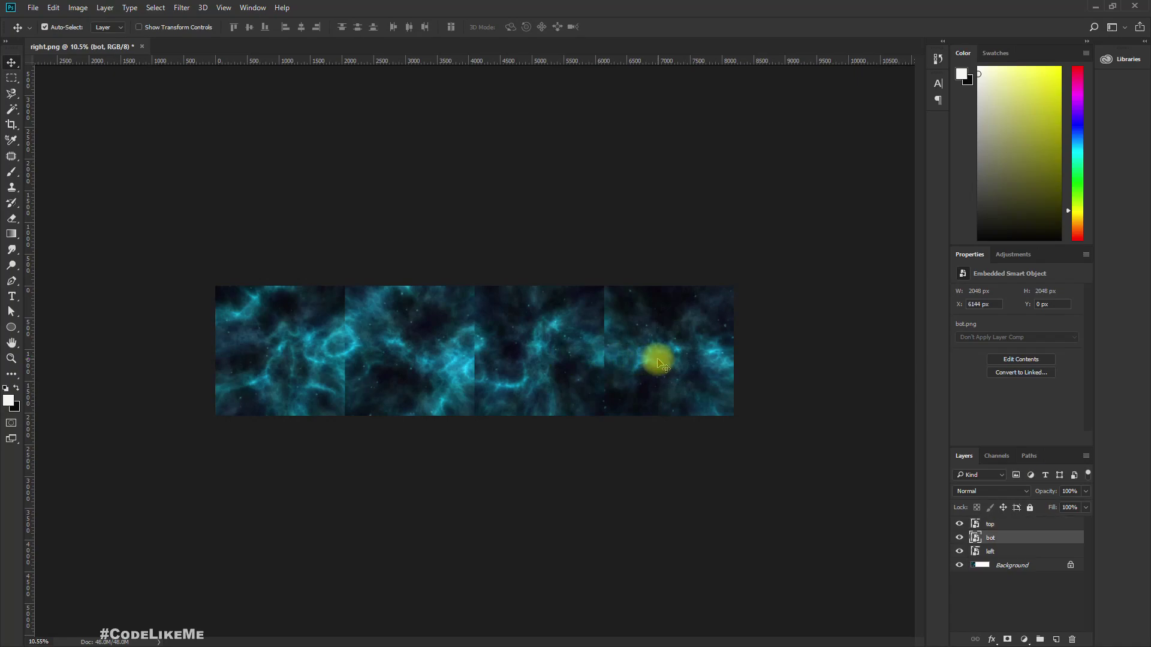
{"action": "key", "text": "alt+Tab"}
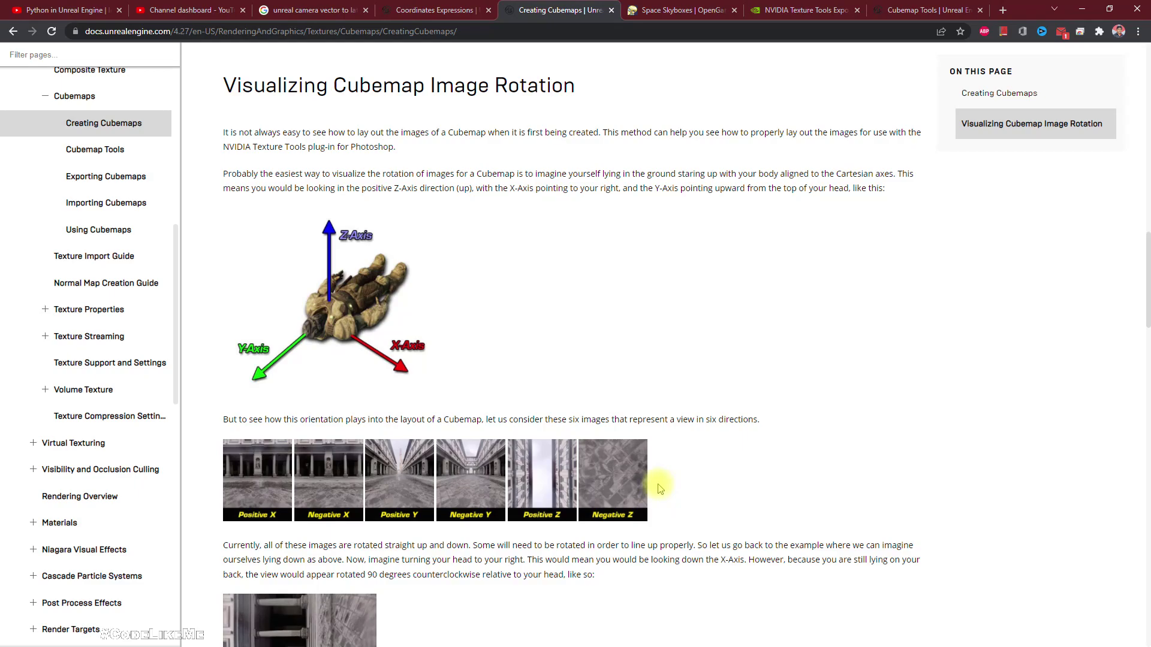
{"action": "key", "text": "alt+Tab"}
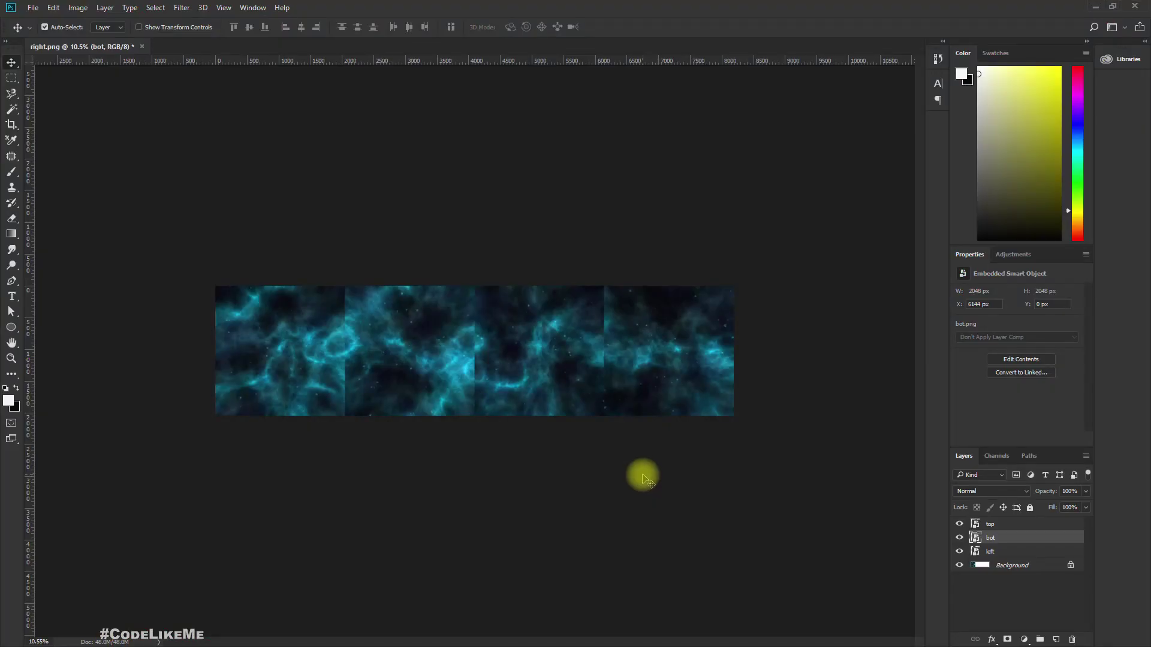
Place front.png from the lightblue folder into the right.png document, flush beside the bot image.
{"action": "key", "text": "alt+Tab"}
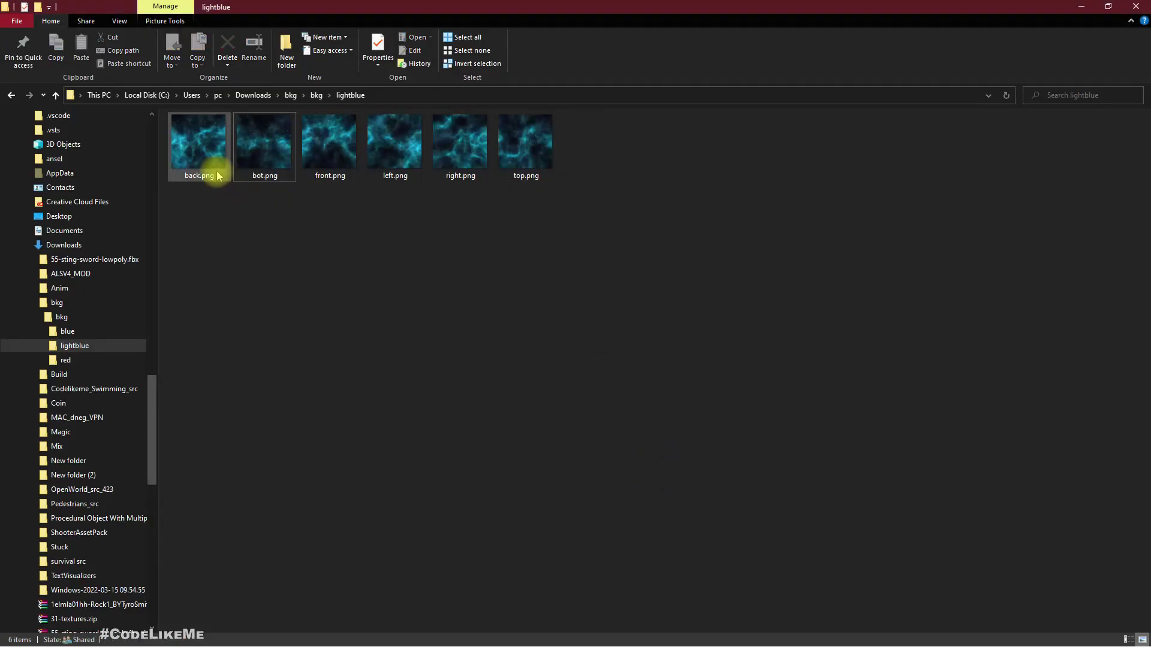
{"action": "left_click_drag", "start_coordinate": [321, 142], "coordinate": [774, 367]}
{"action": "key", "text": "alt+Tab"}
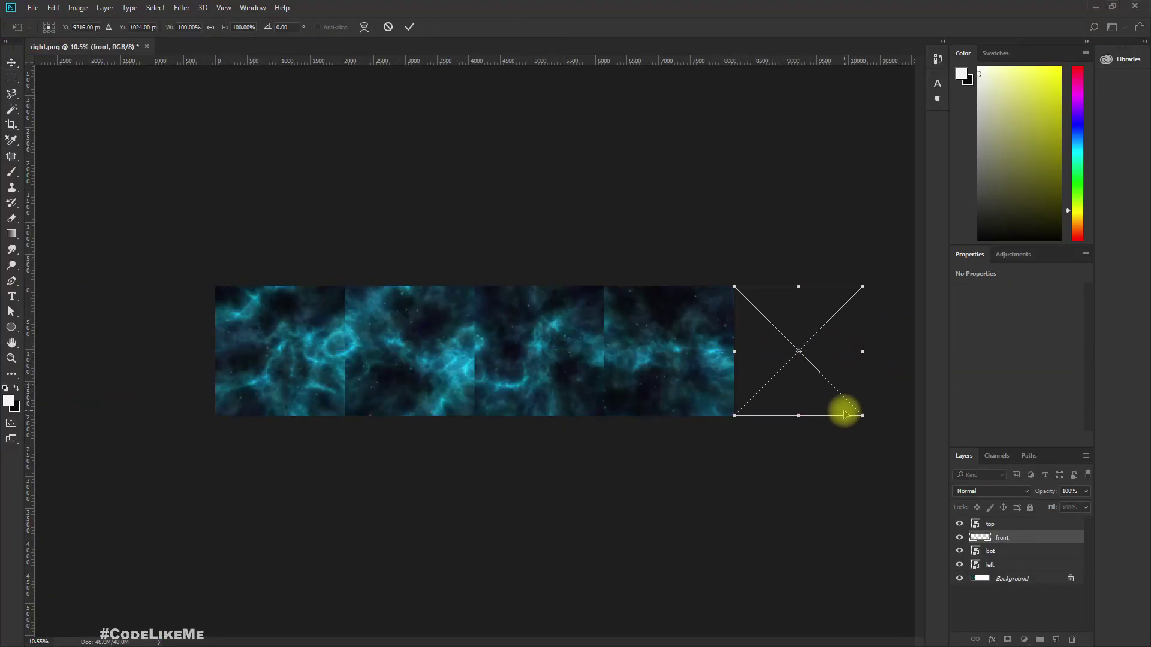
{"action": "key", "text": "Return"}
Place back.png flush beside the front image at X 10240 px, Y 0 px, and expand the canvas with Reveal All.
{"action": "key", "text": "alt+Tab"}
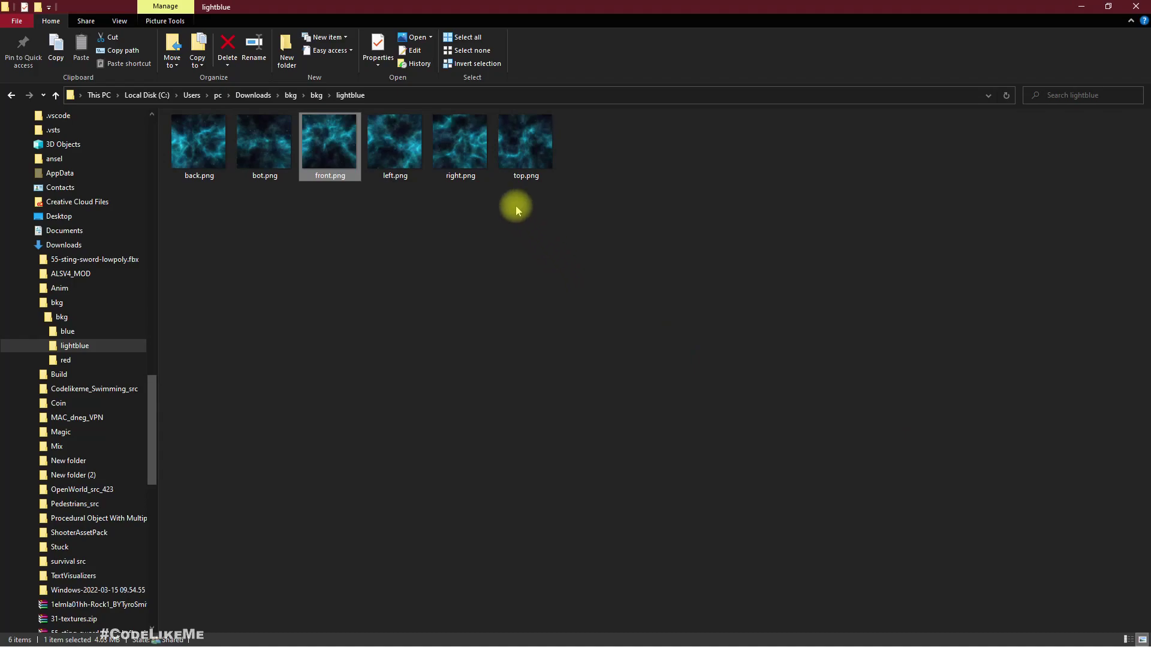
{"action": "left_click_drag", "start_coordinate": [201, 144], "coordinate": [881, 352]}
{"action": "key", "text": "alt+Tab"}
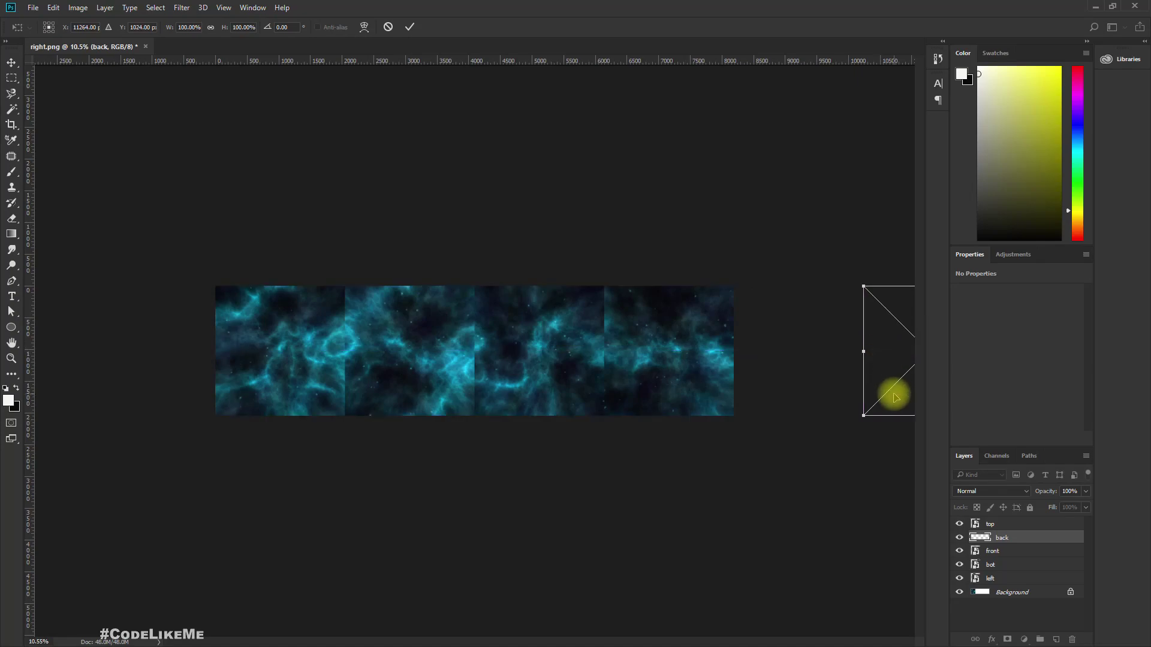
{"action": "key", "text": "Return"}
{"action": "left_click", "coordinate": [78, 7]}
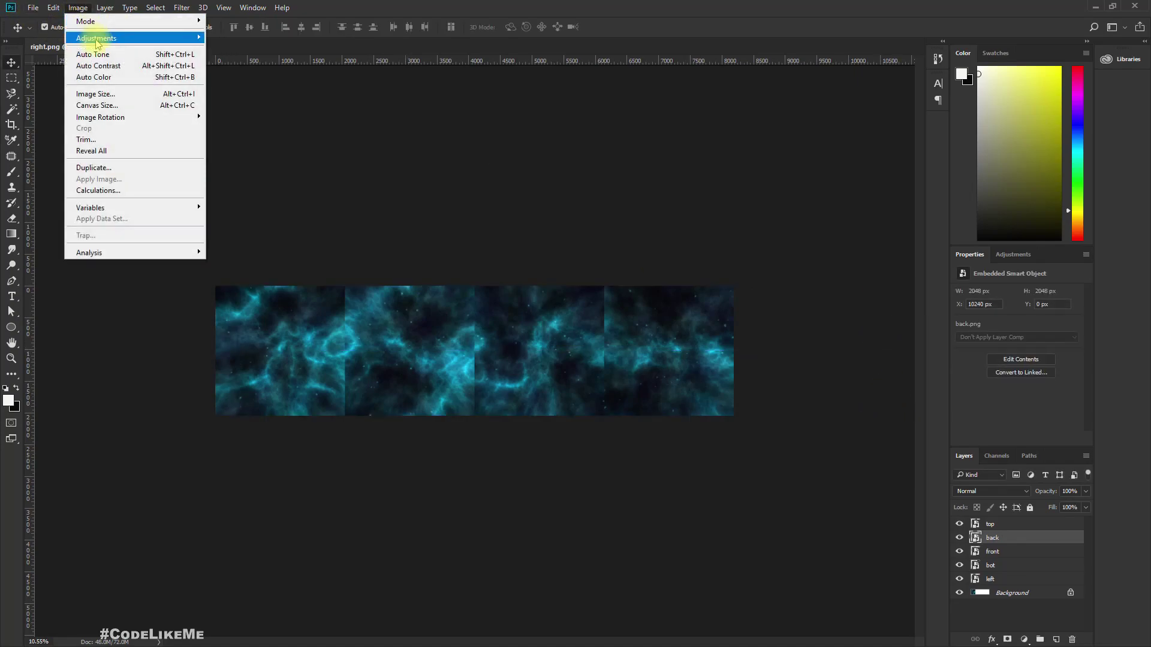
{"action": "left_click", "coordinate": [91, 151]}
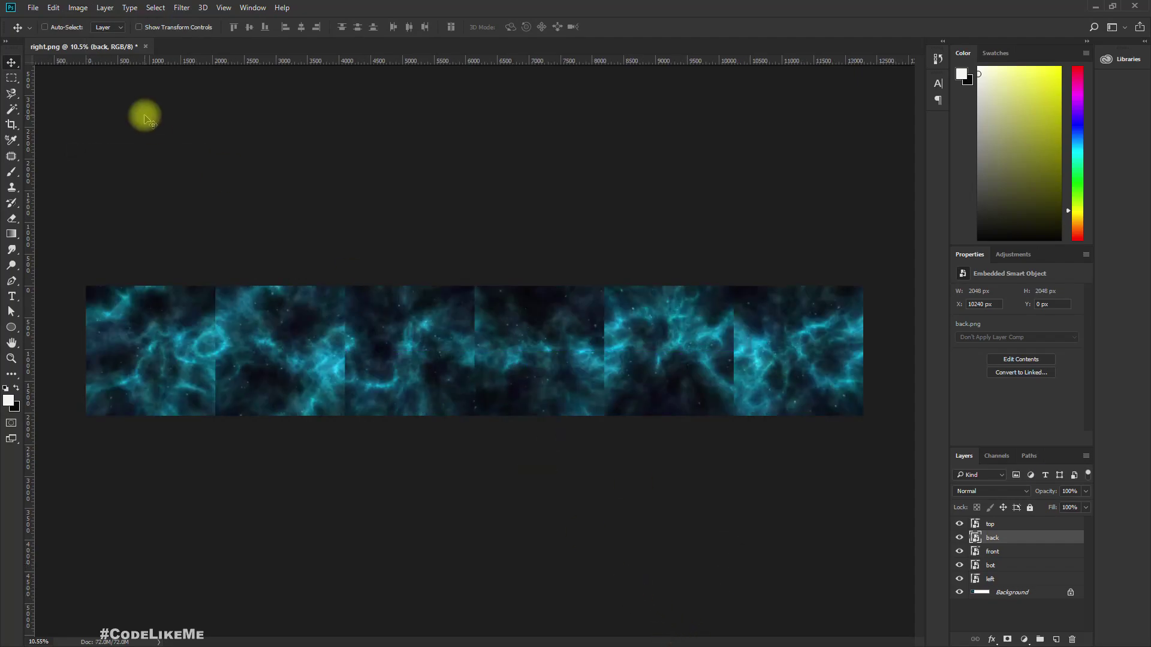
Export the strip as sky.dds in the lightblue folder with NVIDIA Texture Tools Exporter, as an 8.8.8.8 BGRA 32 bpp Cube Map.
{"action": "key", "text": "ctrl+shift+s"}
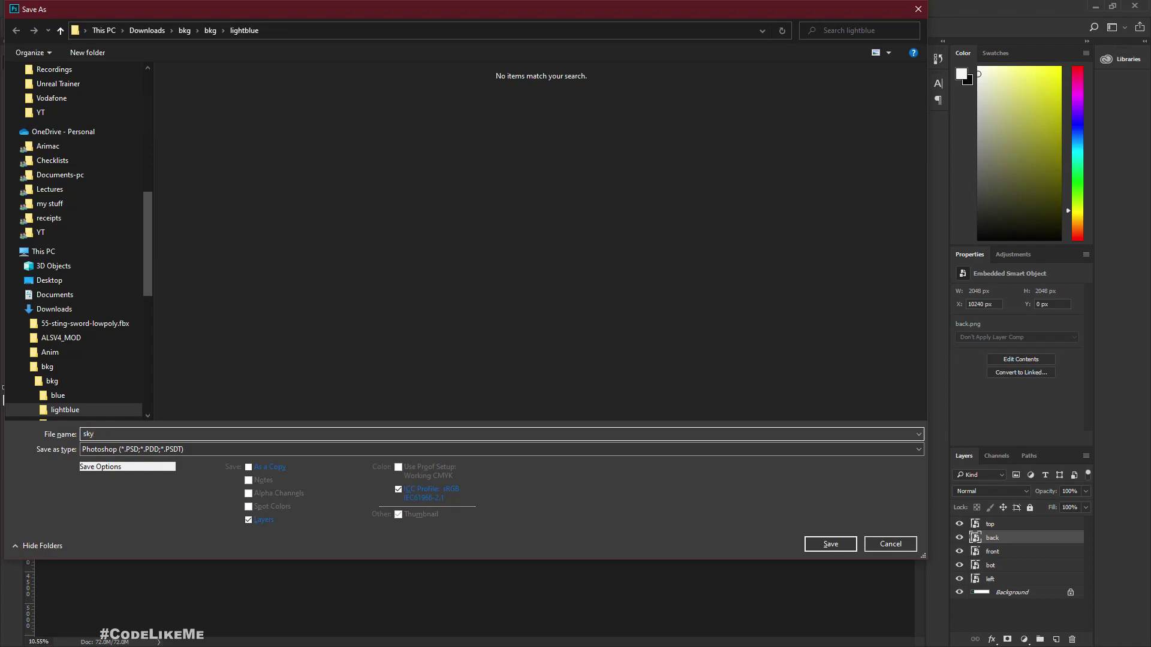
{"action": "left_click", "coordinate": [97, 448]}
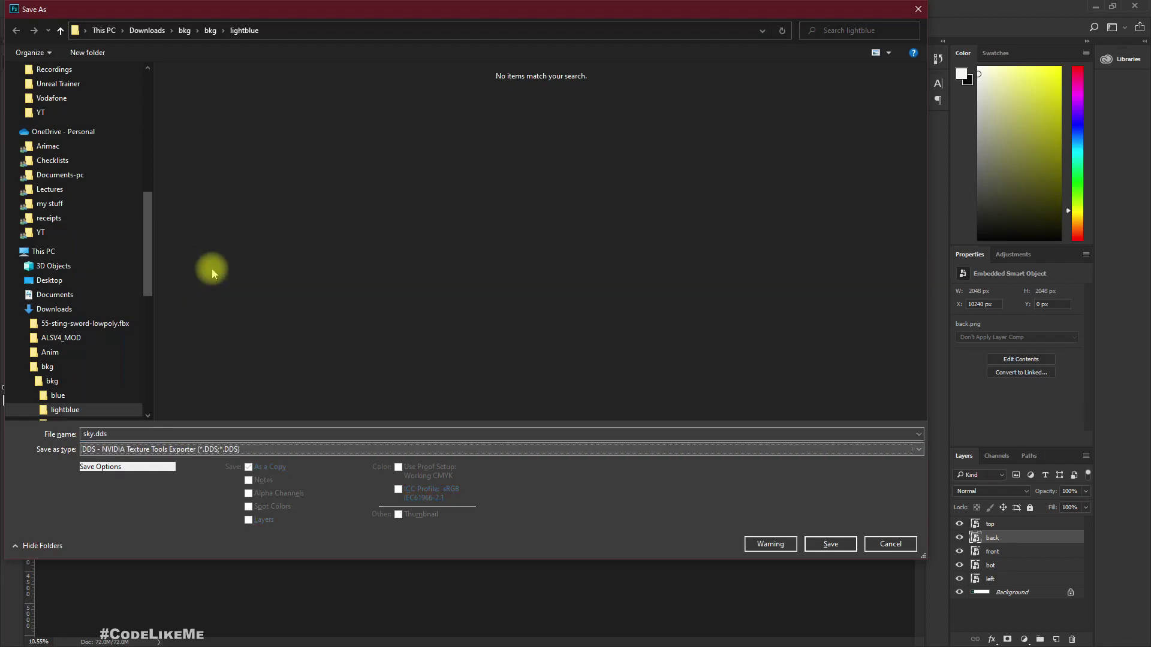
{"action": "left_click", "coordinate": [827, 544]}
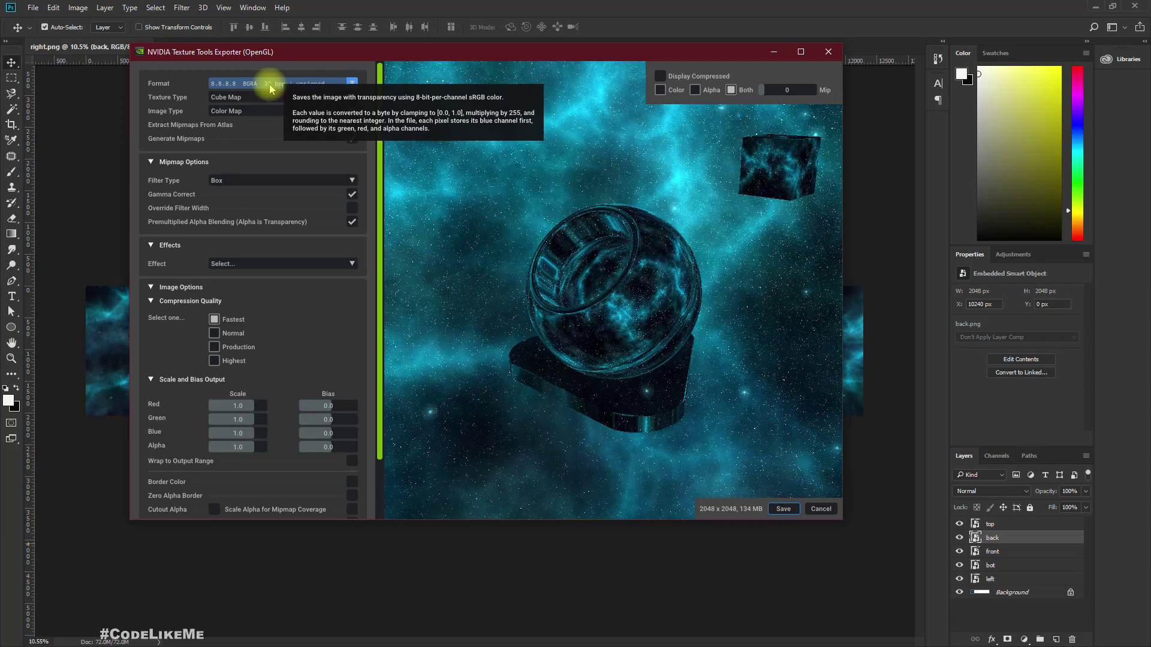
Review the Unreal Engine cubemap documentation for image rotation and the recommended NVIDIA DDS export settings.
{"action": "key", "text": "alt+Tab"}
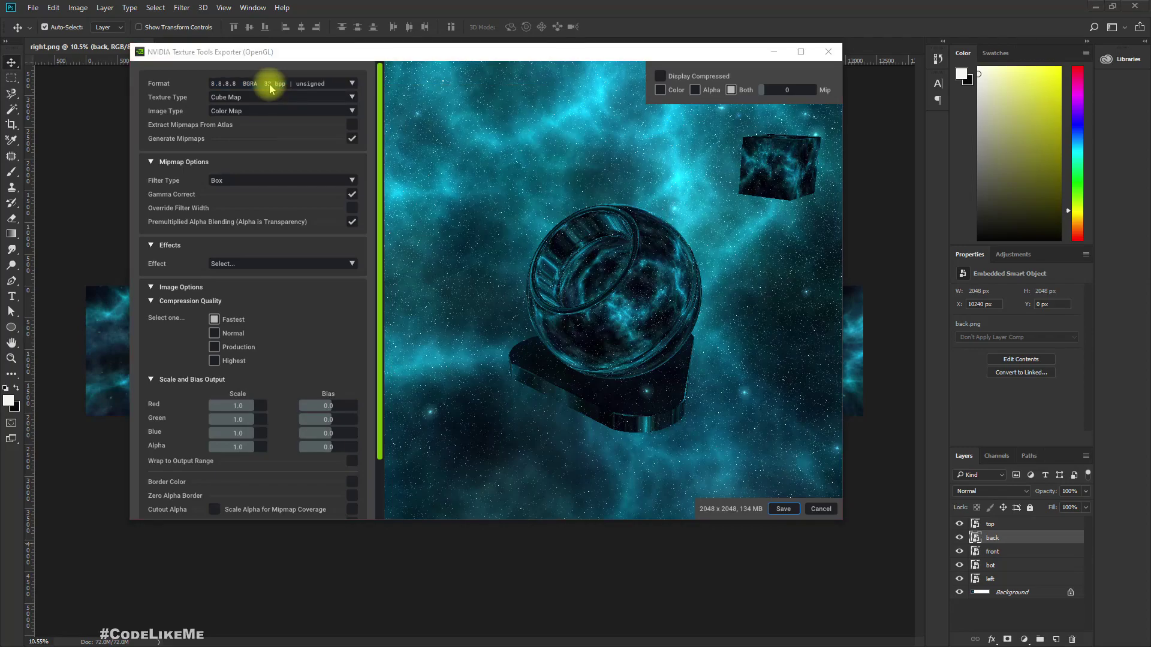
{"action": "key", "text": "alt+Tab"}
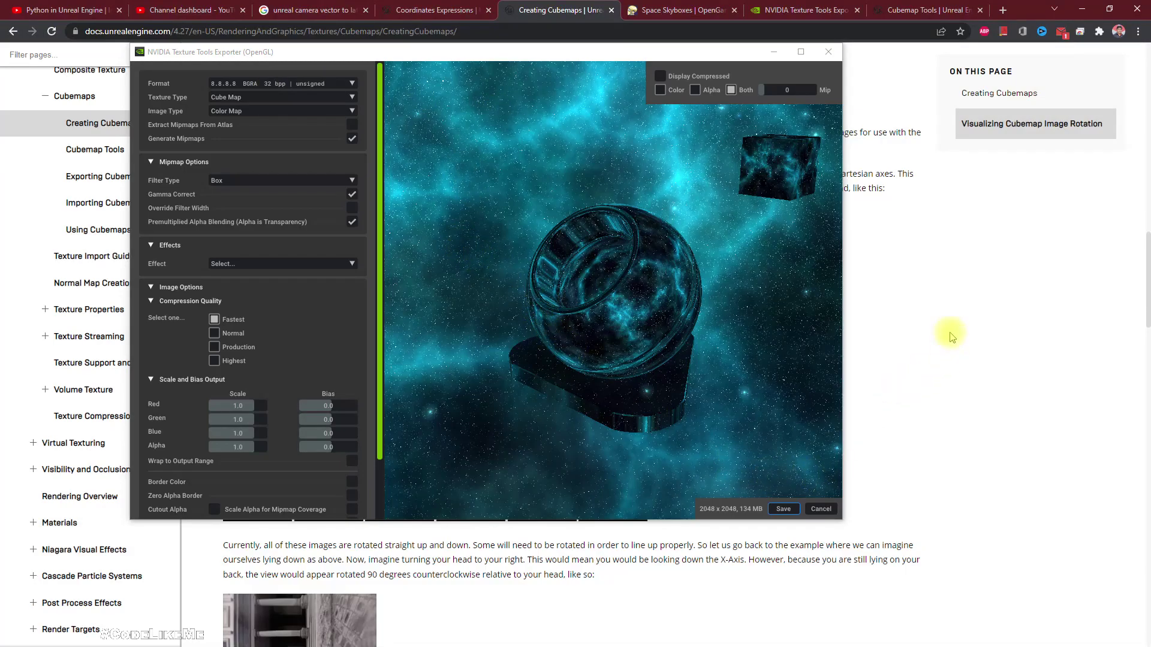
{"action": "scroll", "coordinate": [952, 336], "scroll_direction": "down", "scroll_amount": 6}
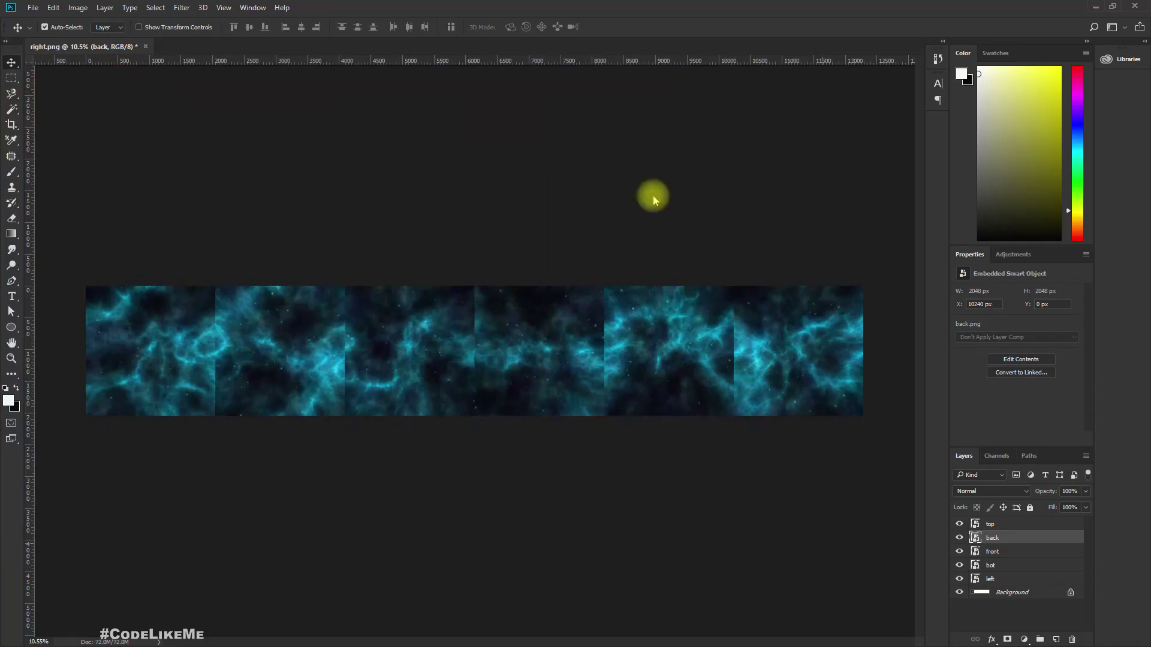
{"action": "key", "text": "alt+Tab"}
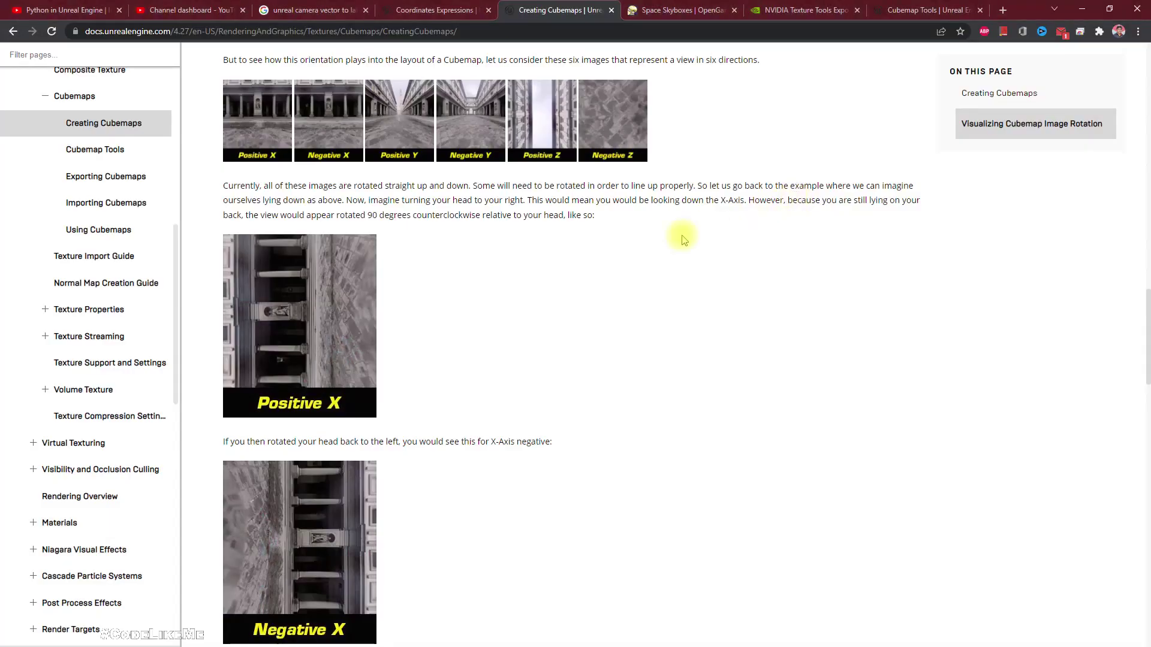
{"action": "scroll", "coordinate": [663, 340], "scroll_direction": "down", "scroll_amount": 5}
{"action": "scroll", "coordinate": [742, 286], "scroll_direction": "up", "scroll_amount": 8}
{"action": "left_click", "coordinate": [702, 10]}
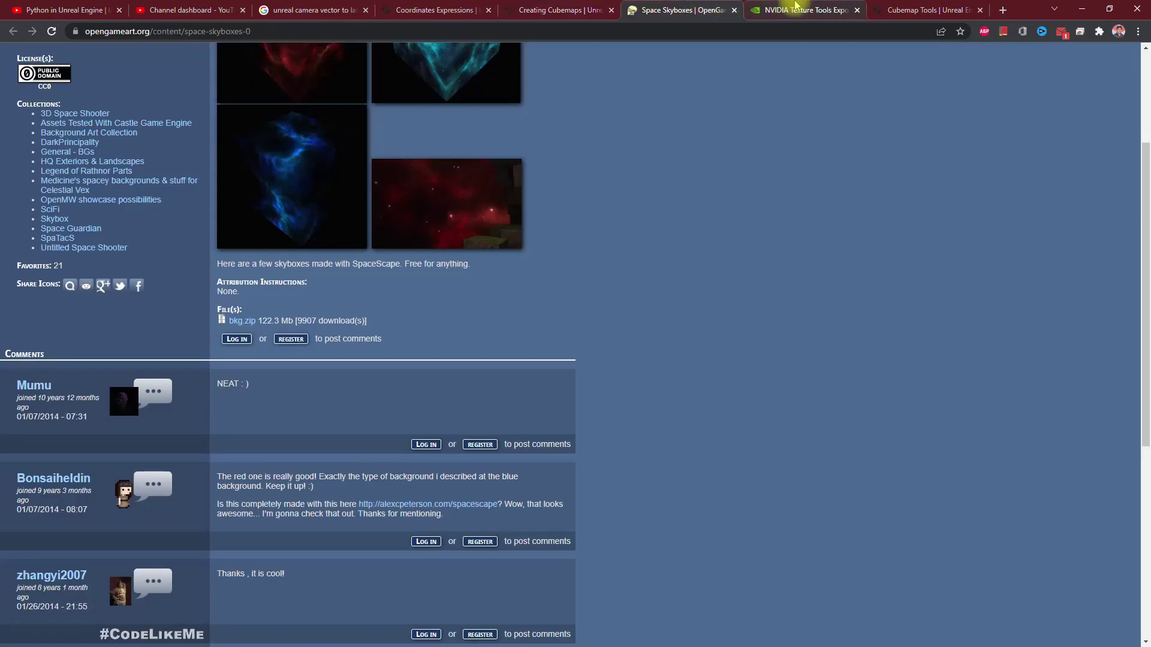
{"action": "left_click", "coordinate": [796, 7]}
{"action": "left_click", "coordinate": [909, 8]}
{"action": "scroll", "coordinate": [463, 360], "scroll_direction": "up", "scroll_amount": 10}
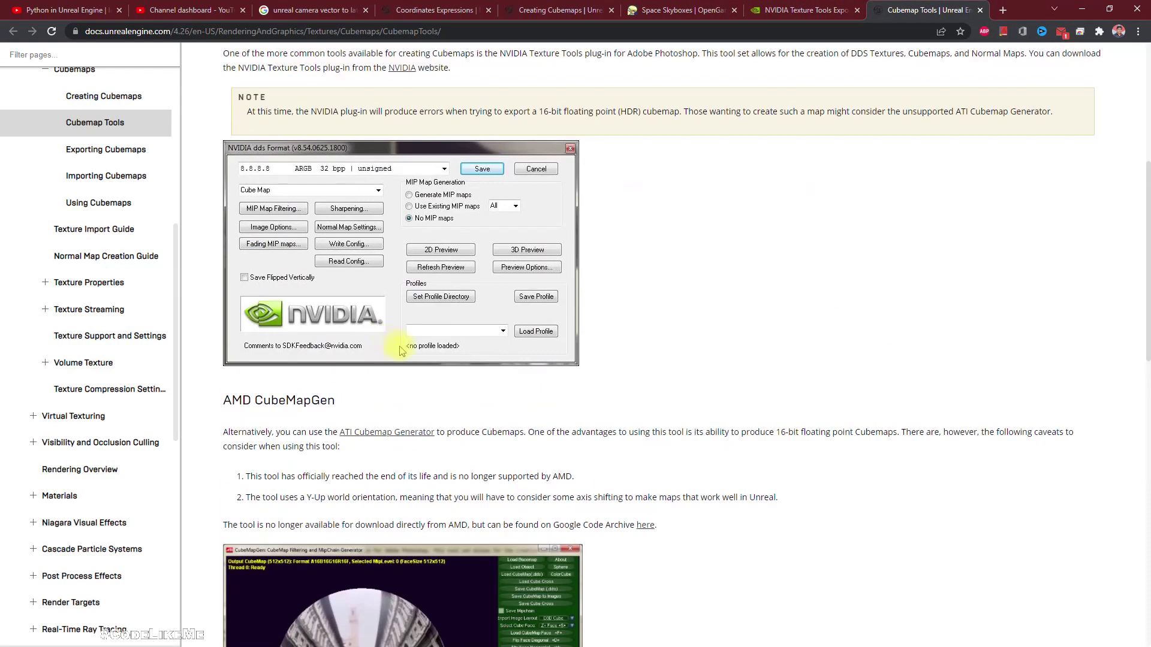
{"action": "scroll", "coordinate": [264, 318], "scroll_direction": "down", "scroll_amount": 1}
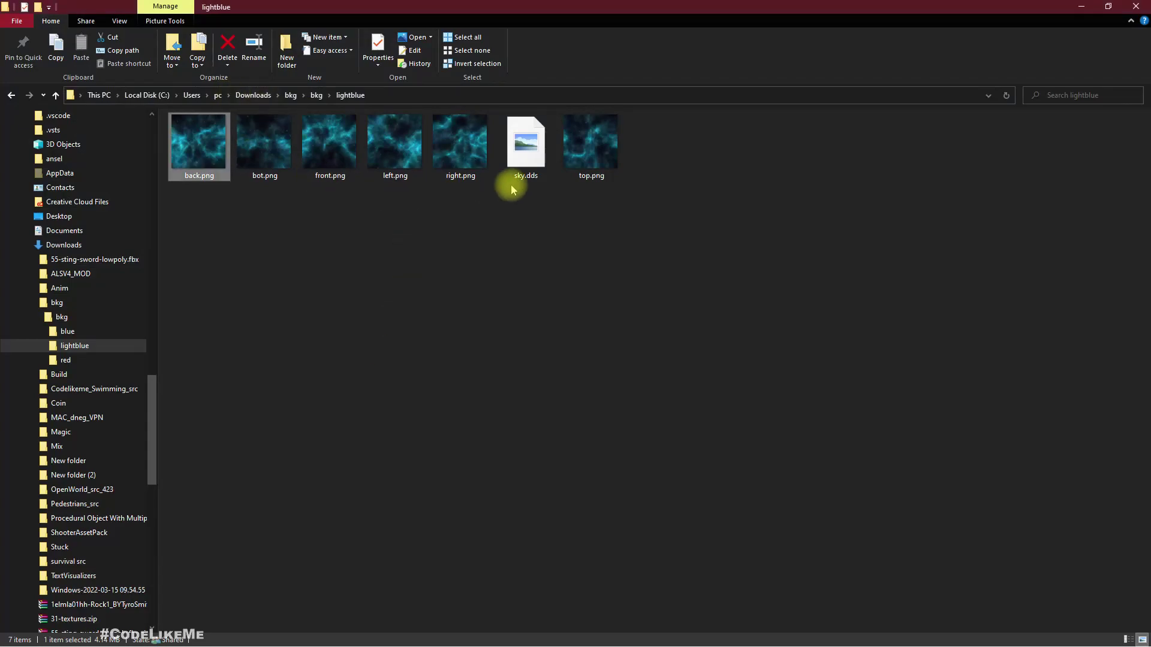
Import sky.dds from the lightblue folder into the Unreal project's Material folder.
{"action": "left_click", "coordinate": [504, 148]}
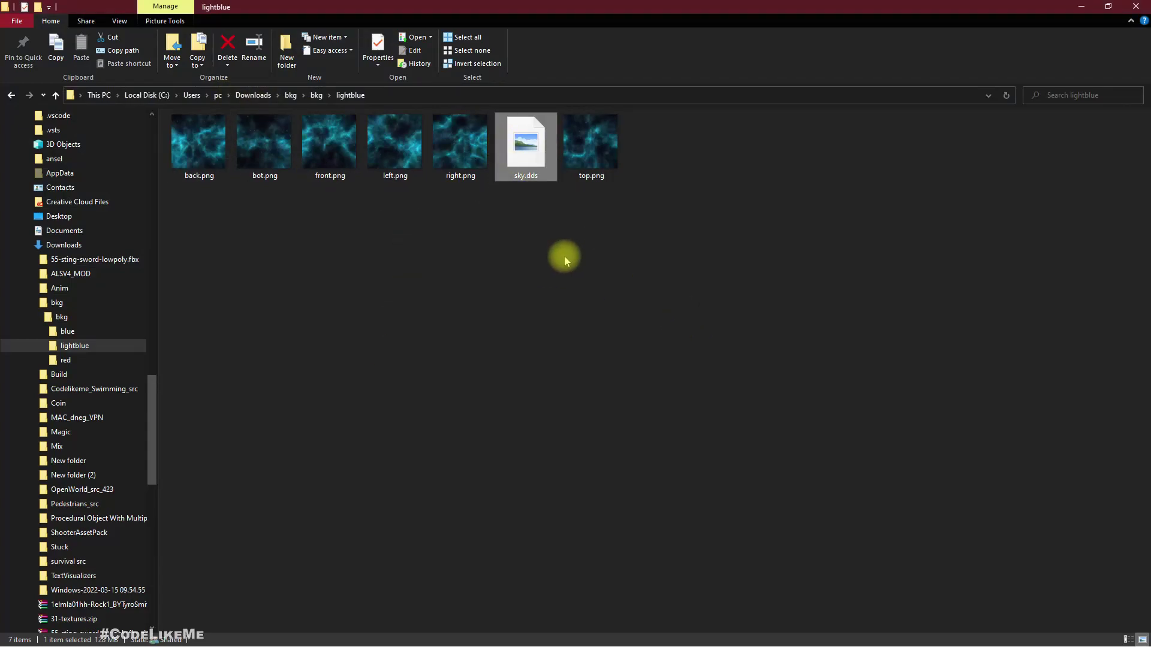
{"action": "key", "text": "alt+Tab"}
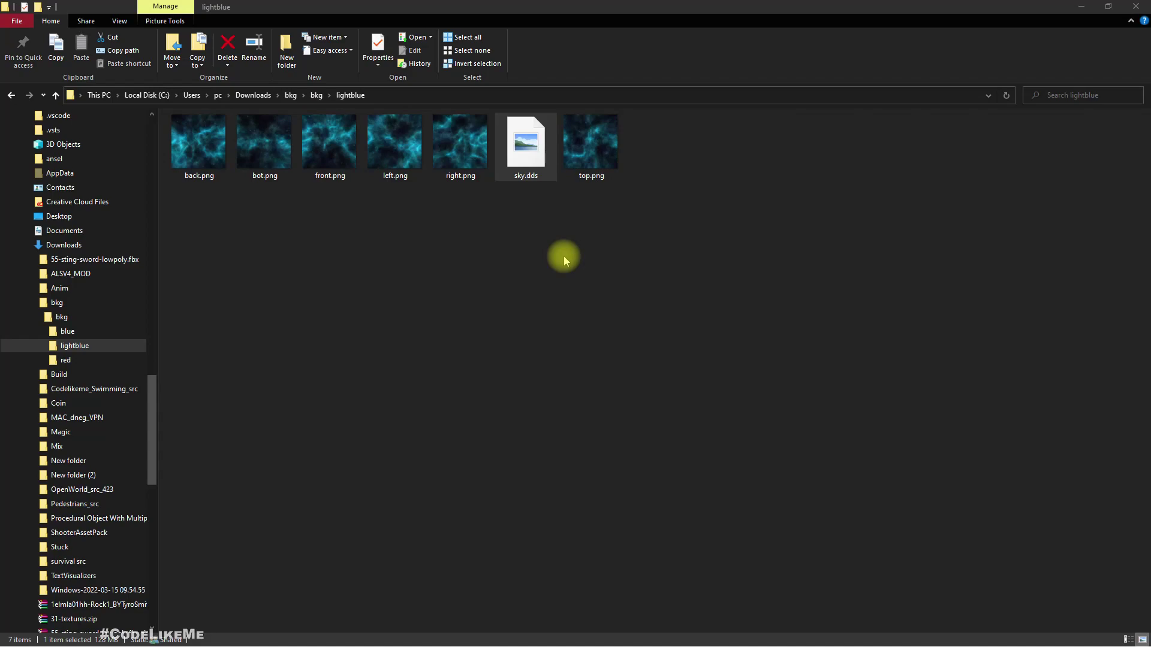
{"action": "left_click_drag", "start_coordinate": [526, 147], "coordinate": [498, 528]}
{"action": "key", "text": "alt+Tab"}
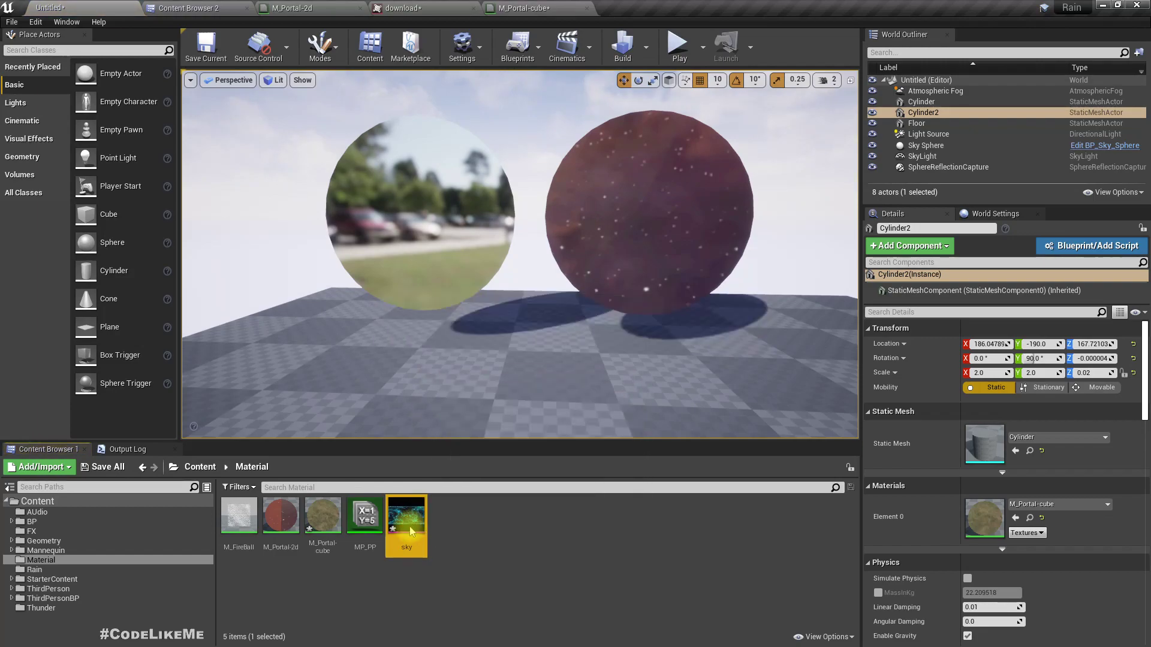
Set the imported sky texture's Compression Settings to HDR (RGB, no sRGB) and save the texture.
{"action": "double_click", "coordinate": [408, 521]}
{"action": "left_click", "coordinate": [921, 178]}
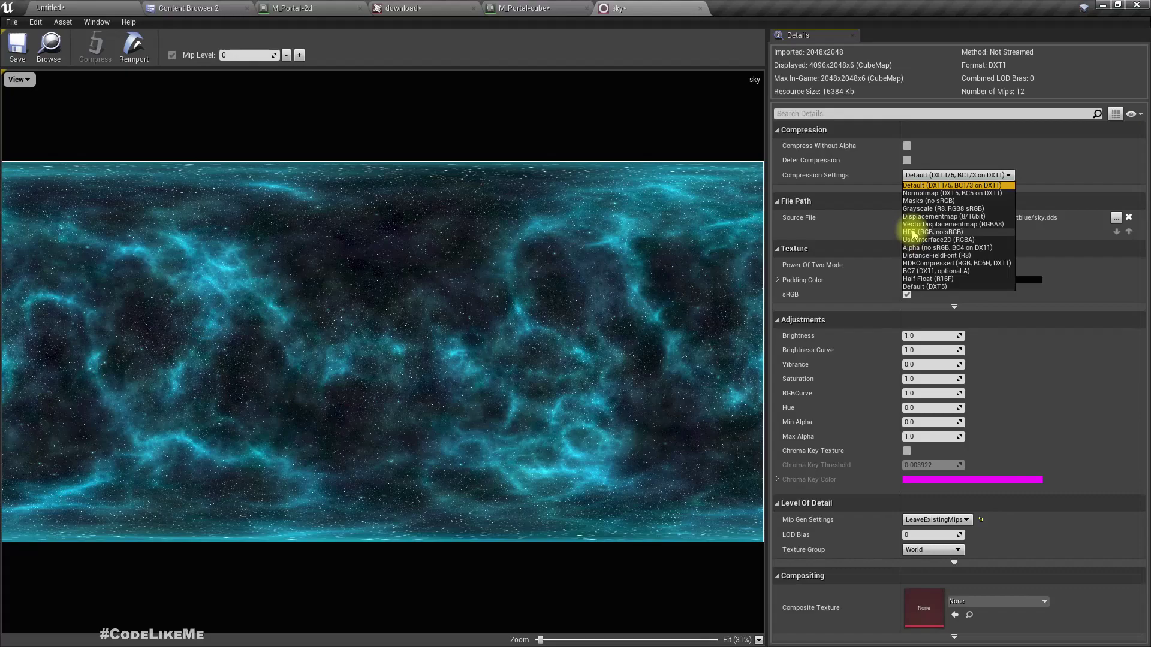
{"action": "key", "text": "Return"}
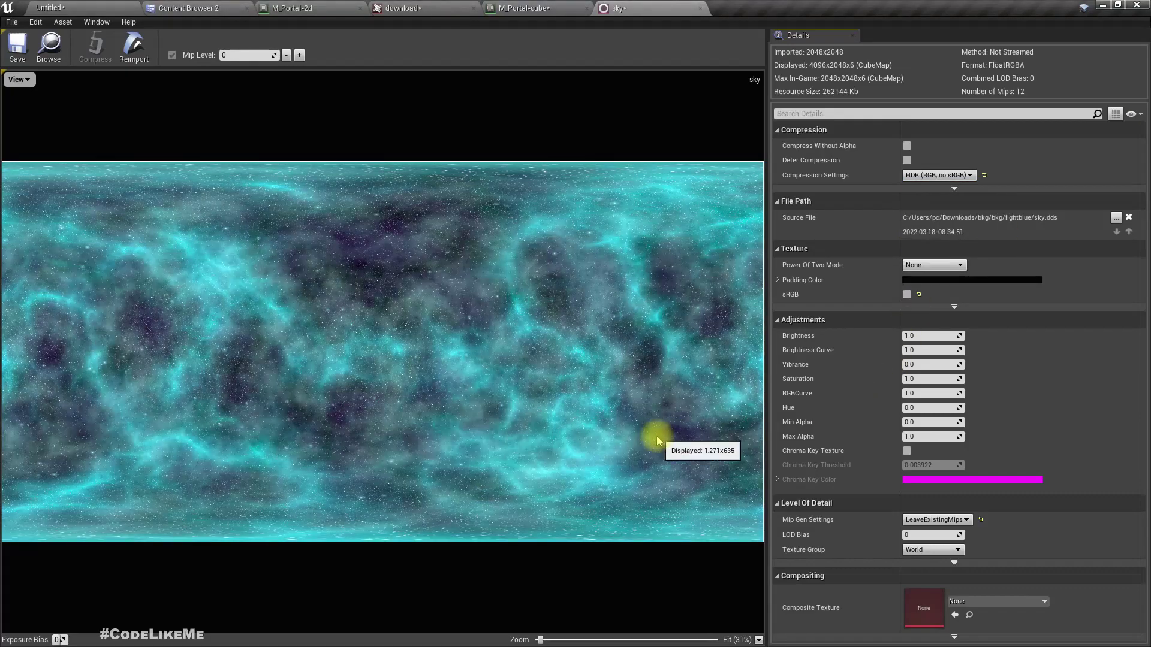
{"action": "left_click", "coordinate": [13, 46]}
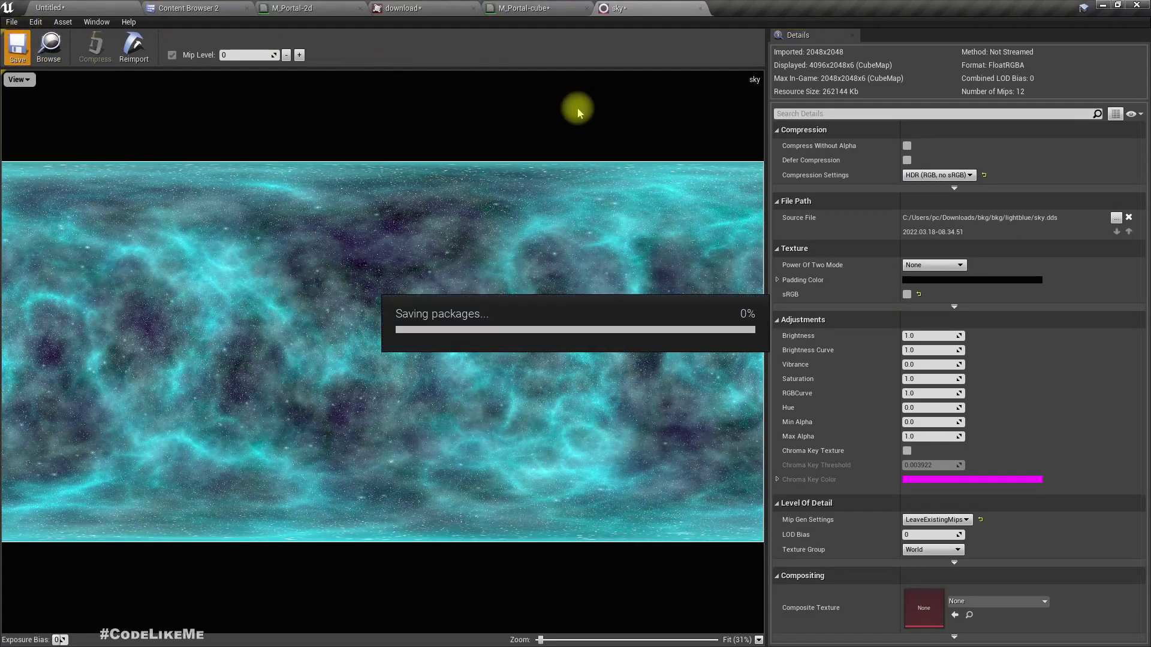
Assign the sky cubemap to the Texture Sample feeding Emissive Color in M_Portal-cube and apply the material.
{"action": "left_click", "coordinate": [525, 9]}
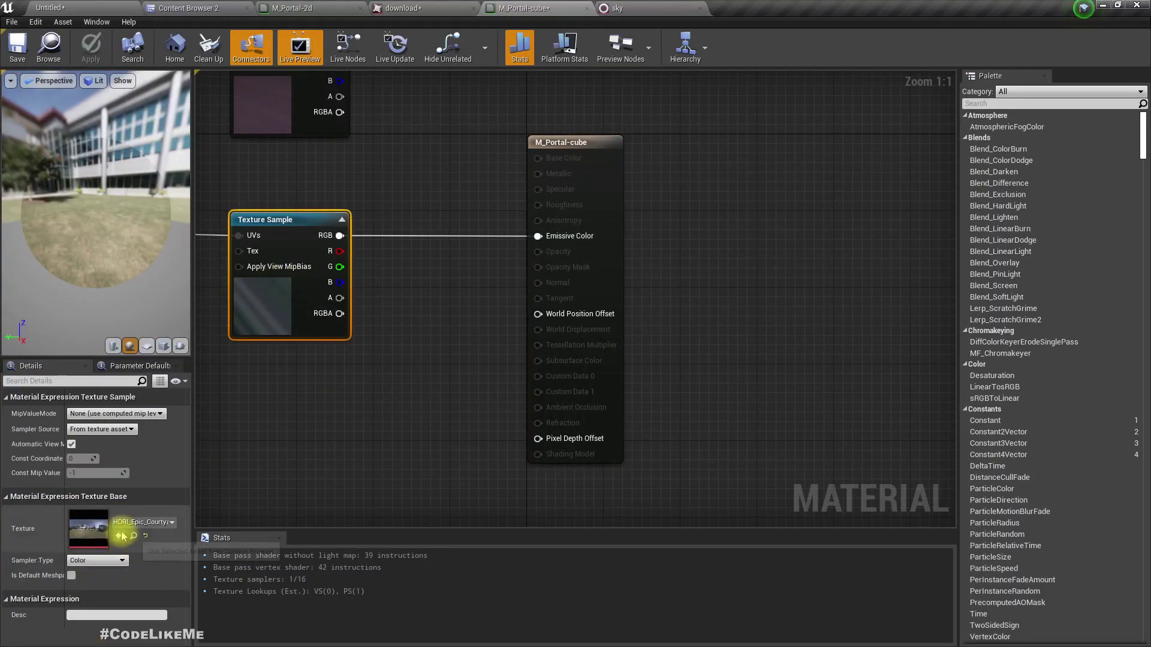
{"action": "left_click", "coordinate": [120, 537]}
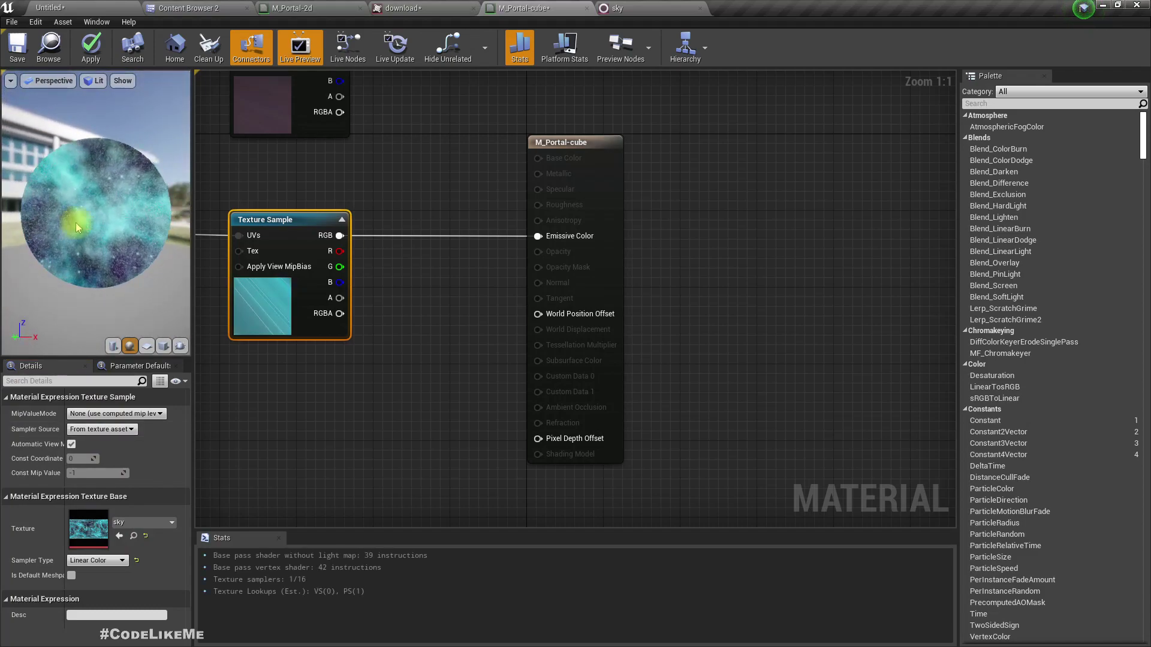
{"action": "left_click", "coordinate": [91, 48]}
Compare the cubemap portal with the 2D portal from different distances and angles in the level and in play mode.
{"action": "left_click", "coordinate": [51, 8]}
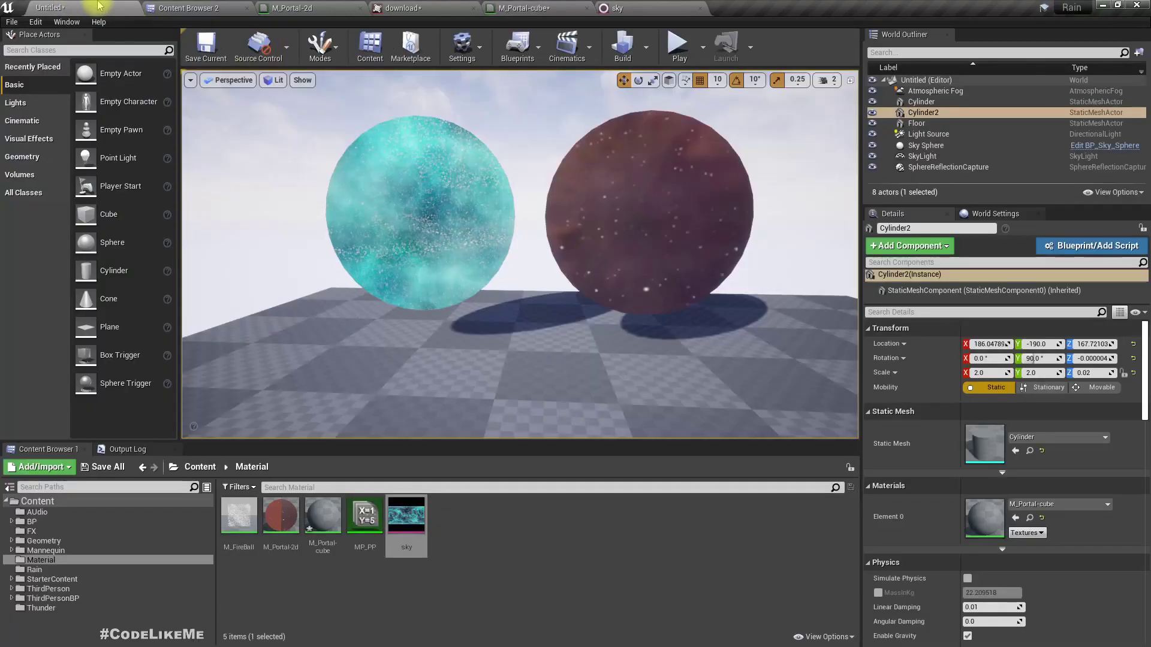
{"action": "key", "text": "s"}
{"action": "key", "text": "w"}
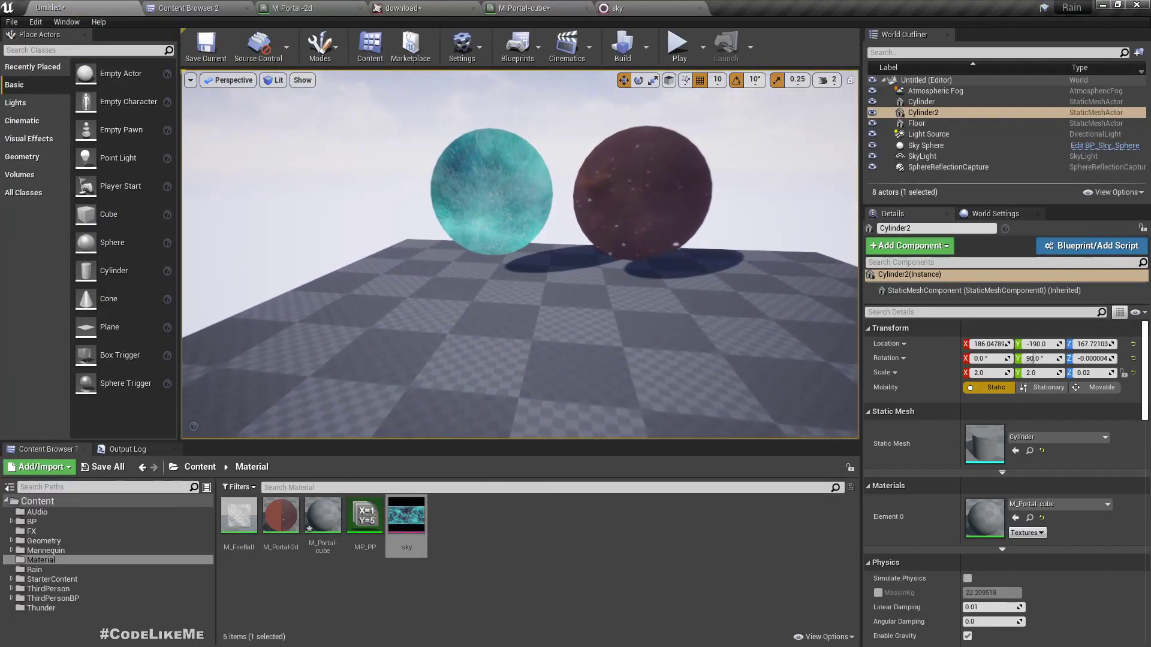
{"action": "key", "text": "s"}
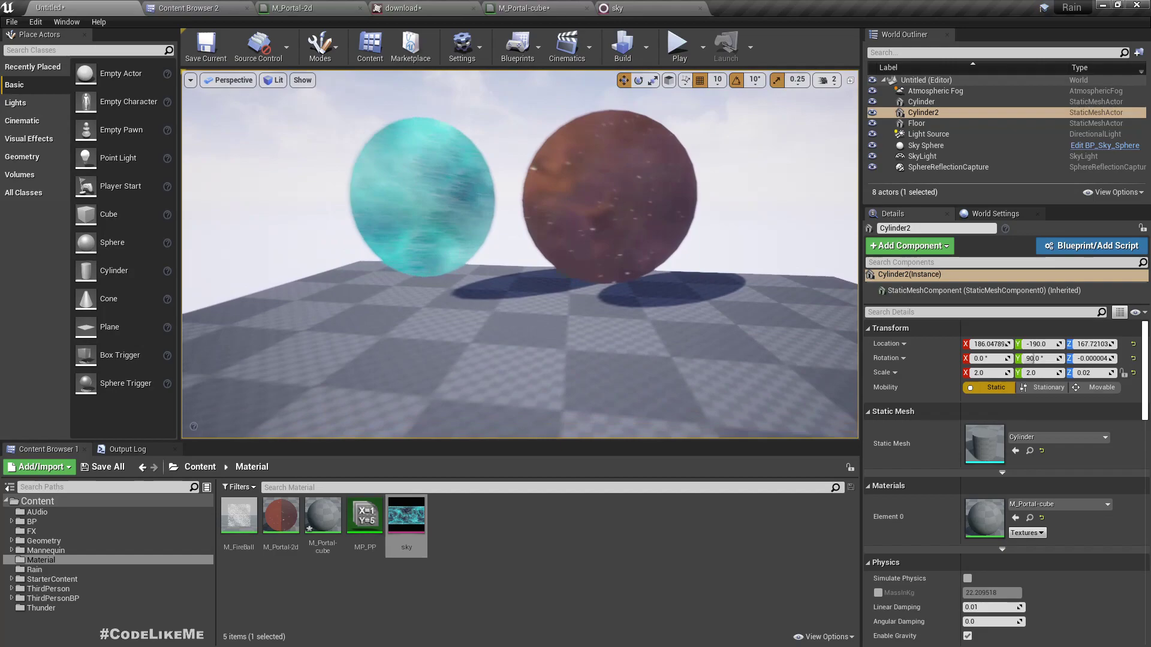
{"action": "key", "text": "w"}
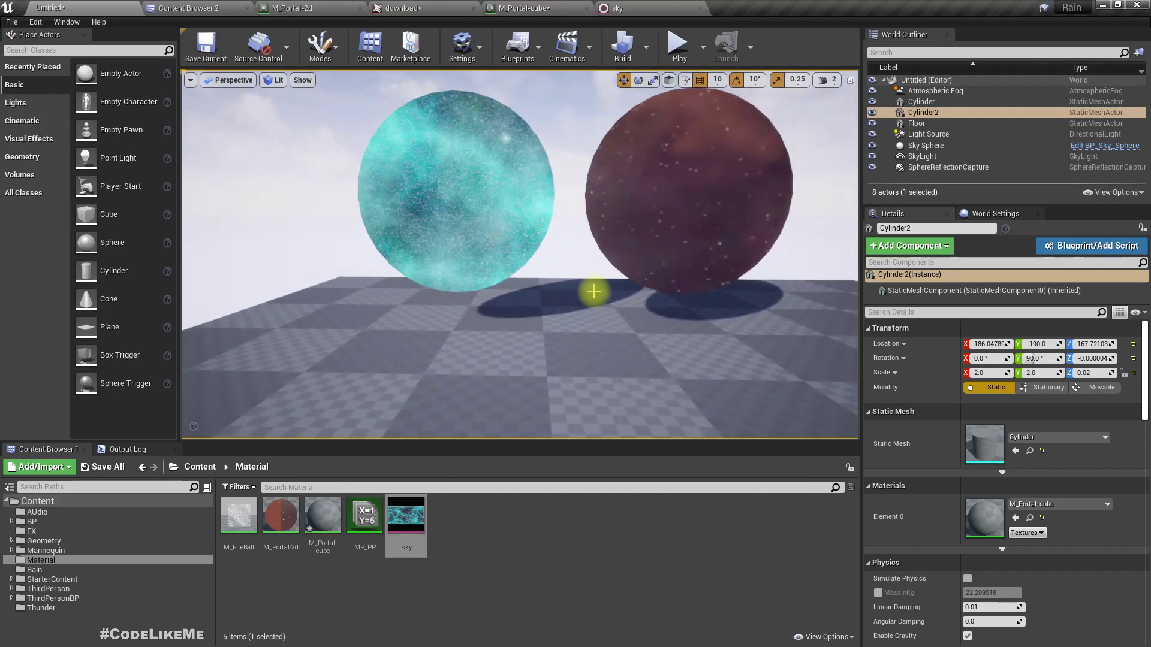
{"action": "key", "text": "F11"}
{"action": "left_click", "coordinate": [594, 291]}
{"action": "key", "text": "s"}
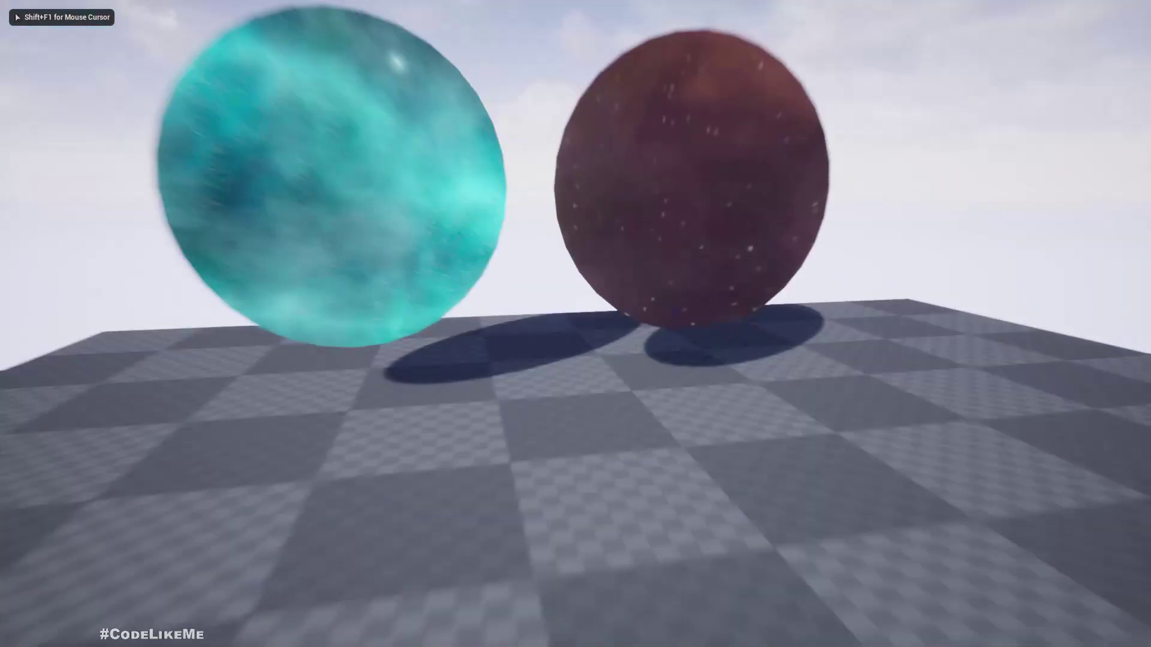
{"action": "key", "text": "w"}
{"action": "key", "text": "w"}
{"action": "key", "text": "d"}
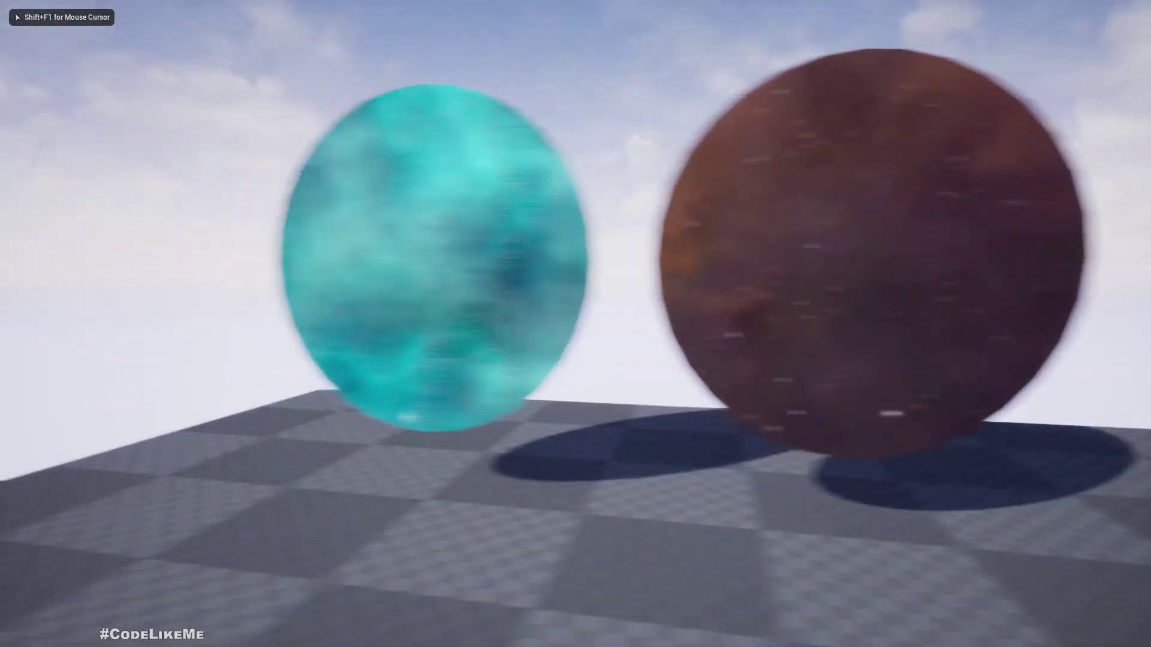
{"action": "key", "text": "a"}
{"action": "key", "text": "d"}
{"action": "key", "text": "a"}
{"action": "key", "text": "d"}
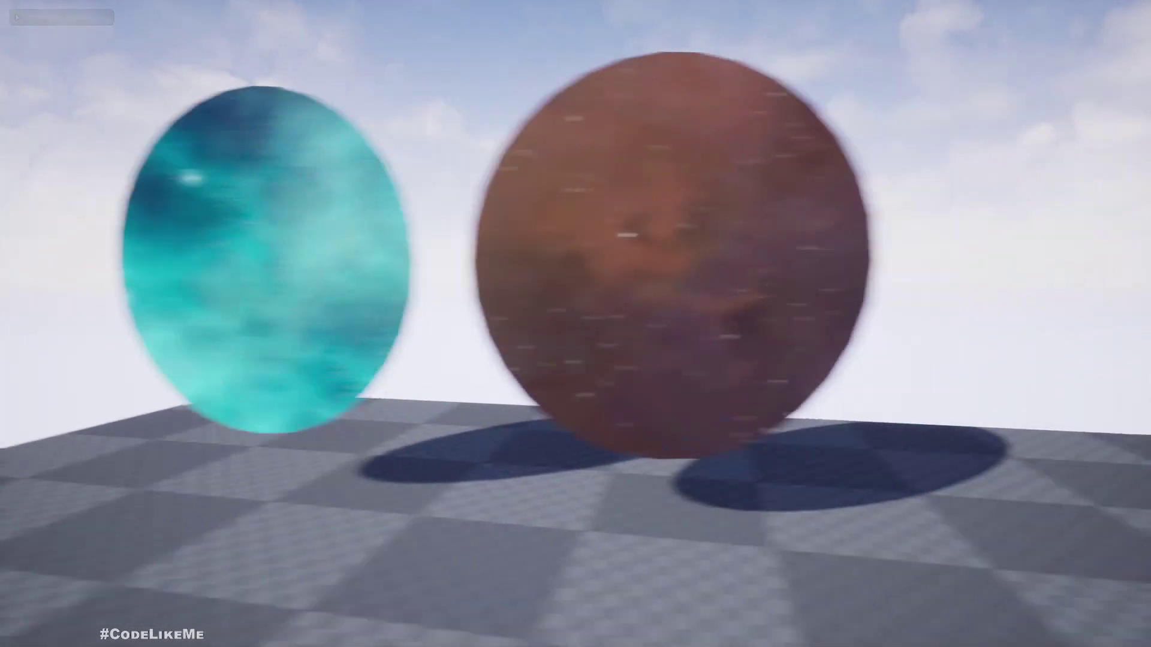
{"action": "key", "text": "a"}
{"action": "key", "text": "w"}
{"action": "key", "text": "s"}
{"action": "key", "text": "d"}
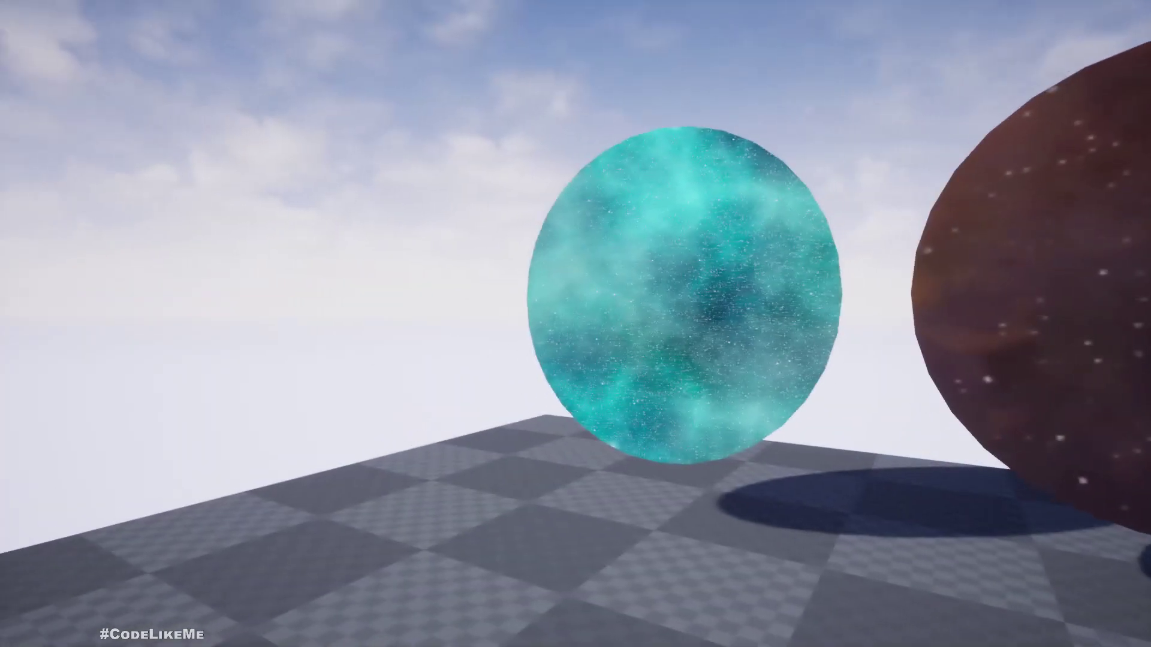
{"action": "key", "text": "w"}
{"action": "key", "text": "s"}
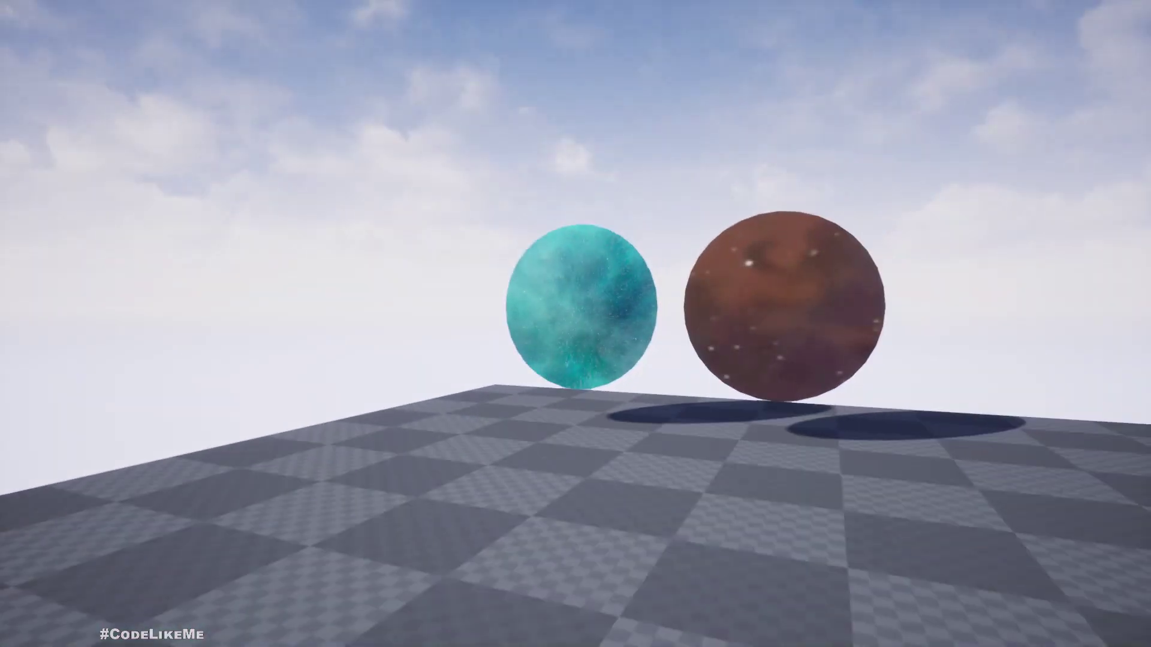
{"action": "key", "text": "w"}
{"action": "key", "text": "a"}
{"action": "key", "text": "s"}
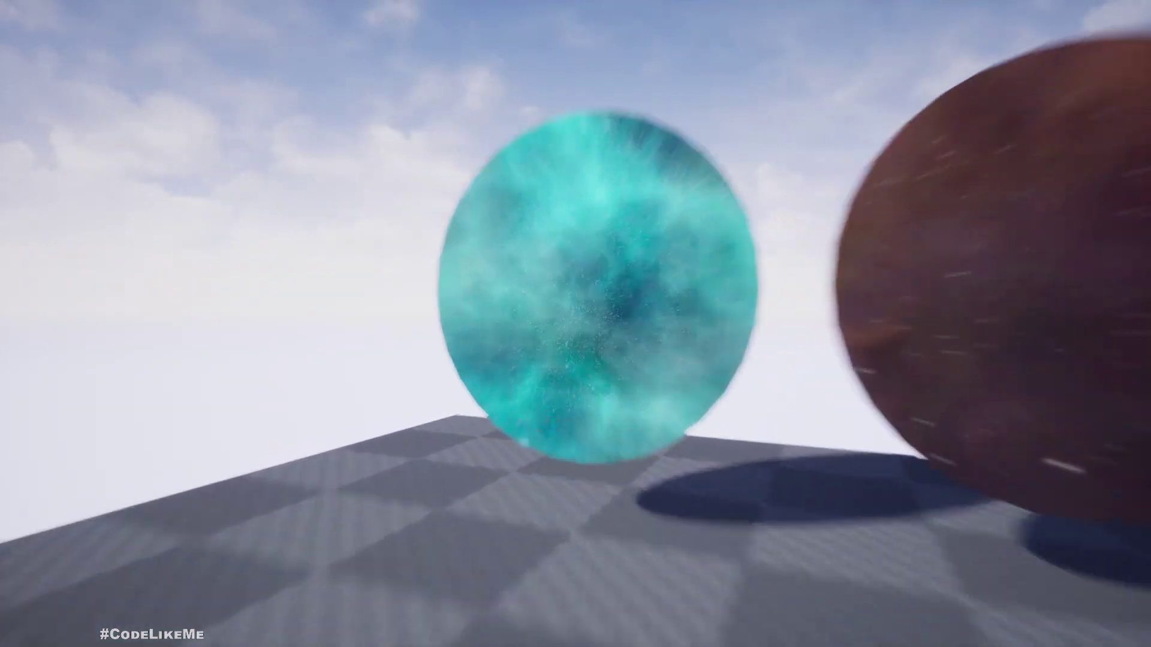
{"action": "key", "text": "w"}
{"action": "key", "text": "s"}
{"action": "key", "text": "s"}
{"action": "key", "text": "w"}
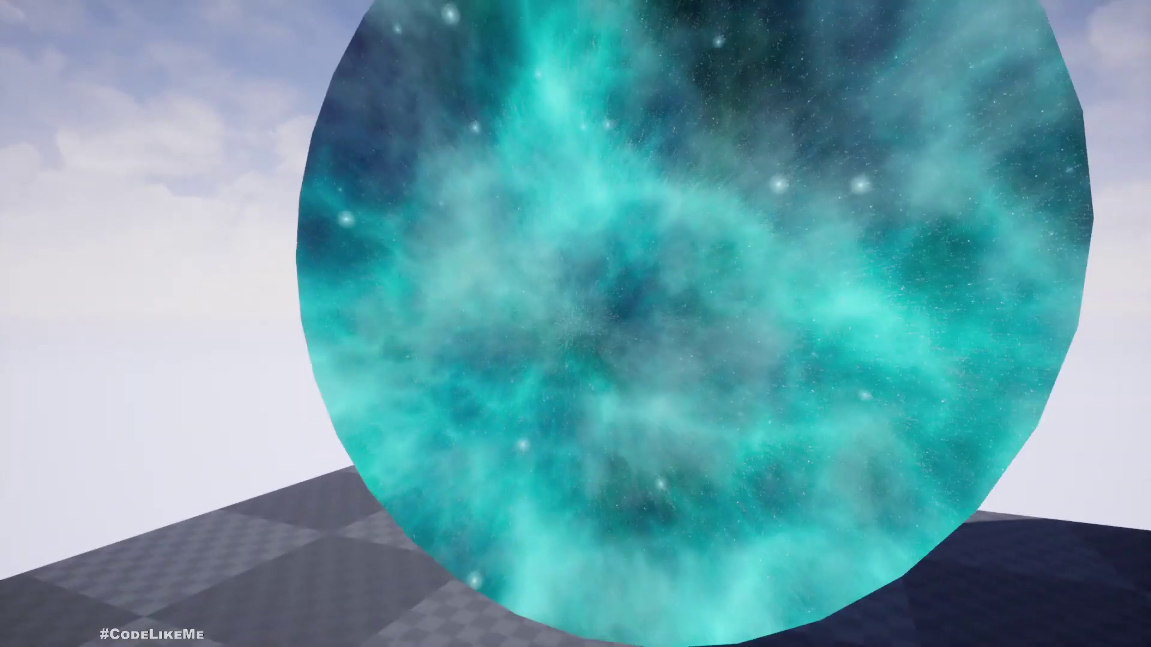
{"action": "key", "text": "s"}
{"action": "key", "text": "Escape"}
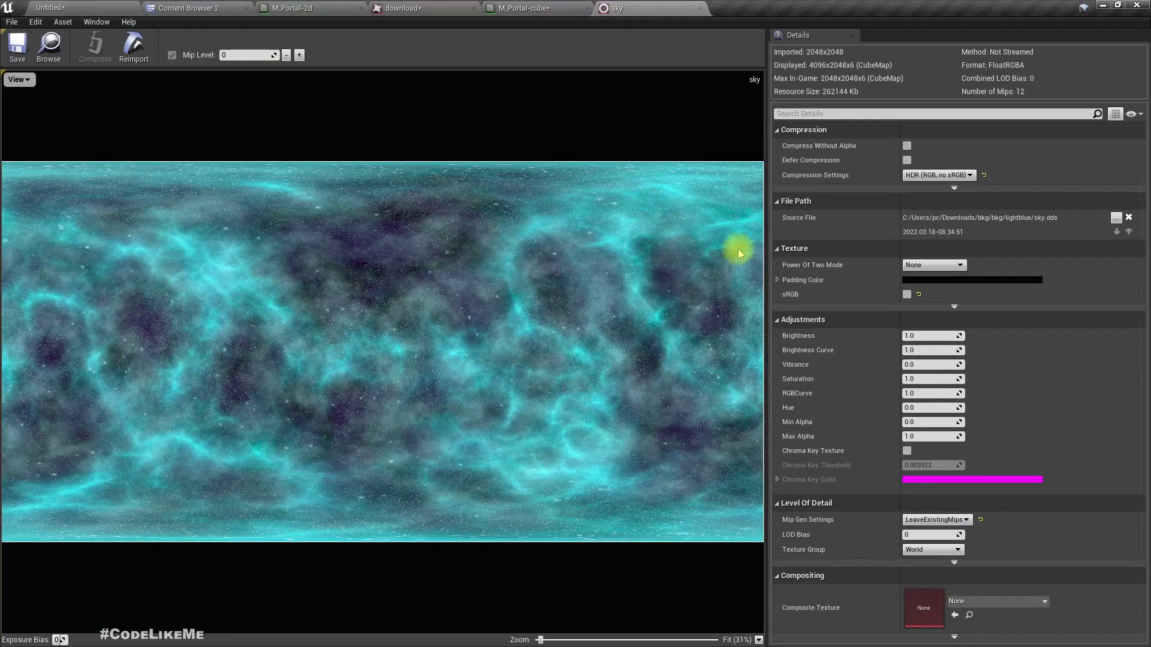
Set the sky texture's Mip Gen Settings to FromTextureGroup and save the texture.
{"action": "left_click", "coordinate": [810, 113]}
{"action": "type", "text": "mip"}
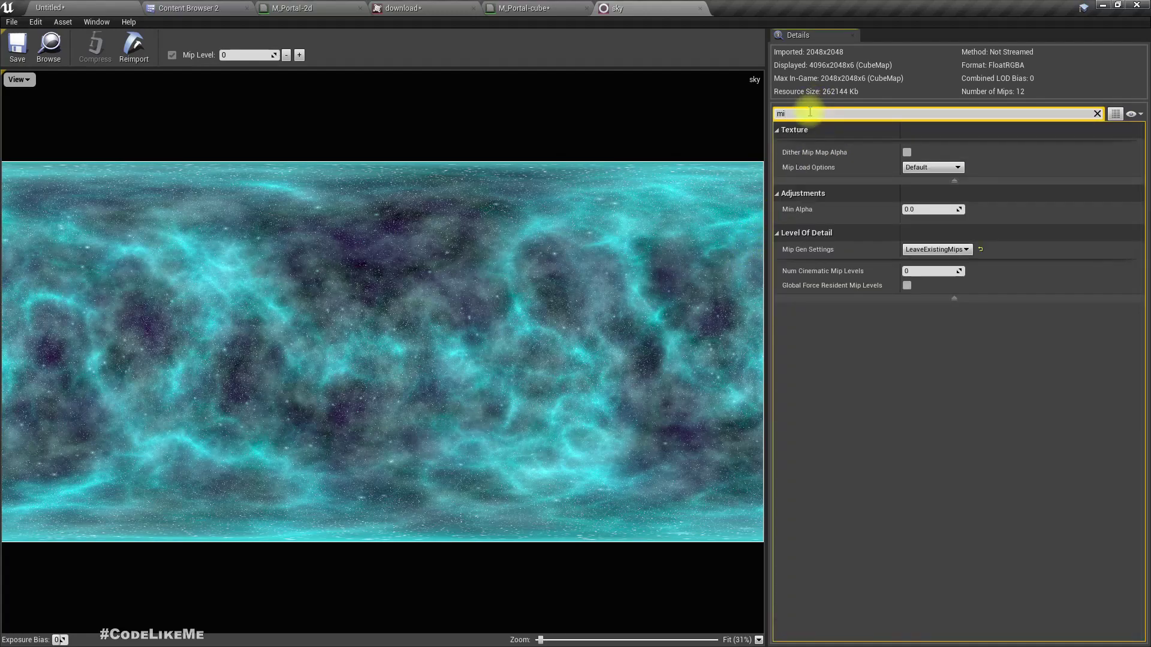
{"action": "left_click", "coordinate": [927, 168]}
{"action": "left_click", "coordinate": [937, 210]}
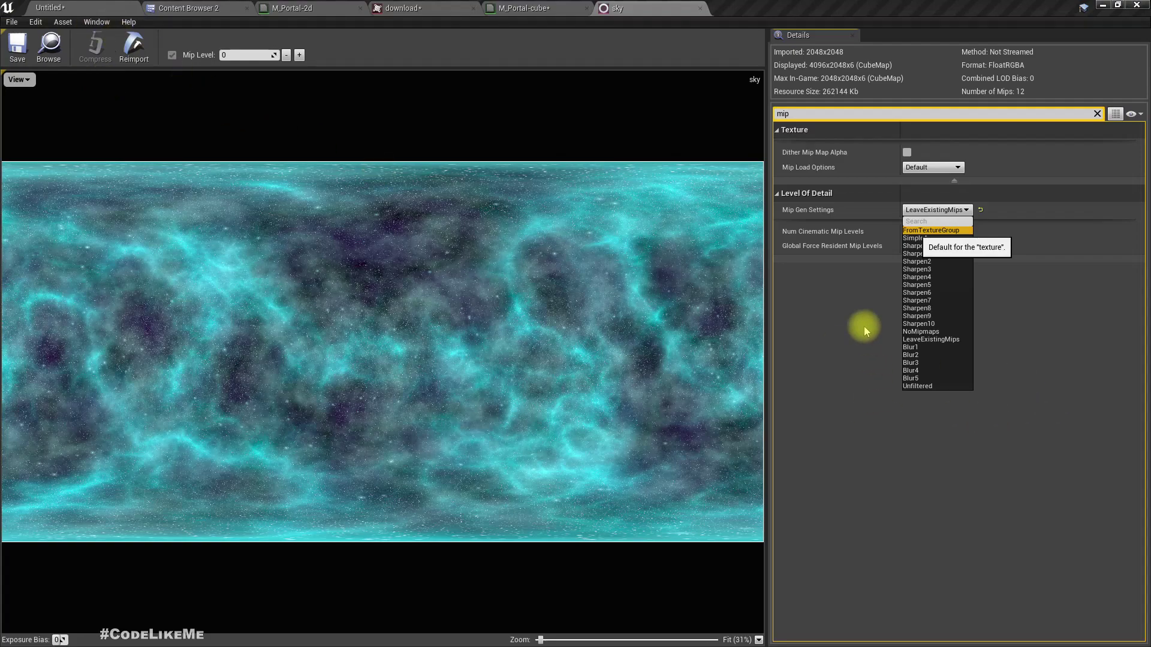
{"action": "key", "text": "Return"}
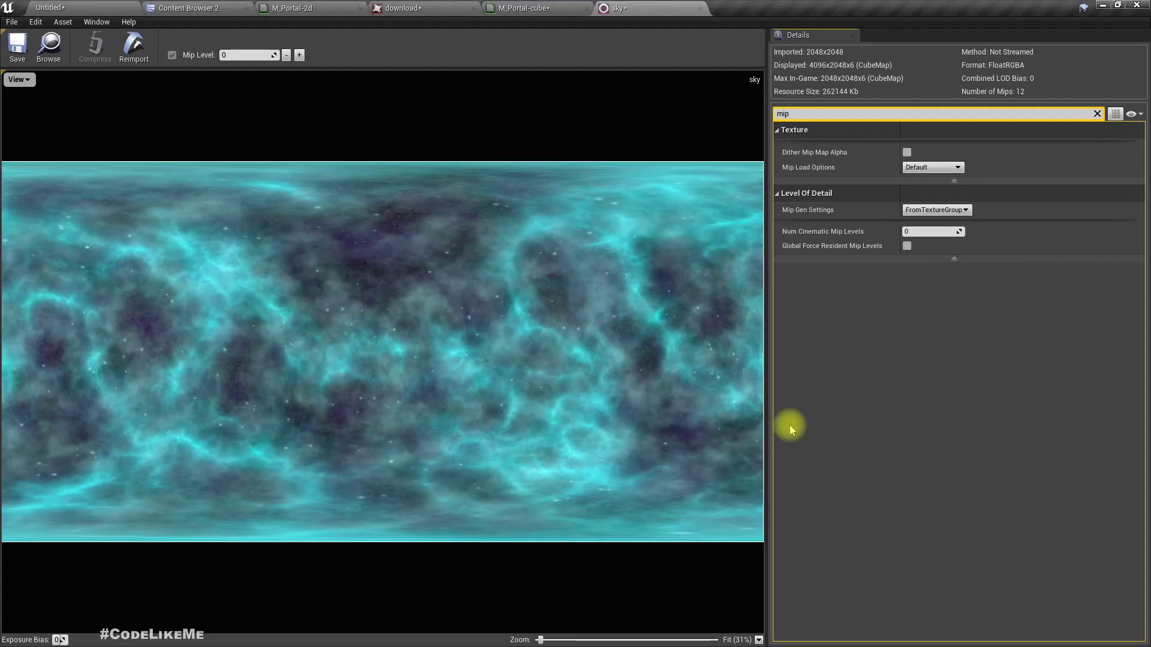
{"action": "left_click", "coordinate": [18, 47]}
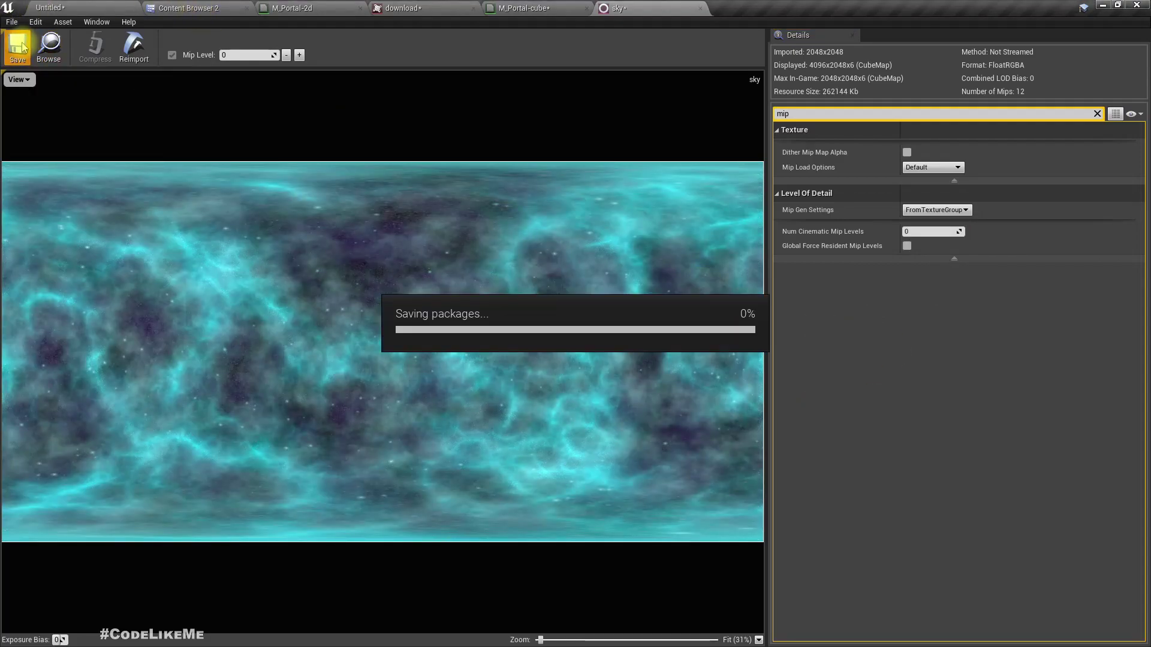
{"action": "key", "text": "ctrl+shift+s"}
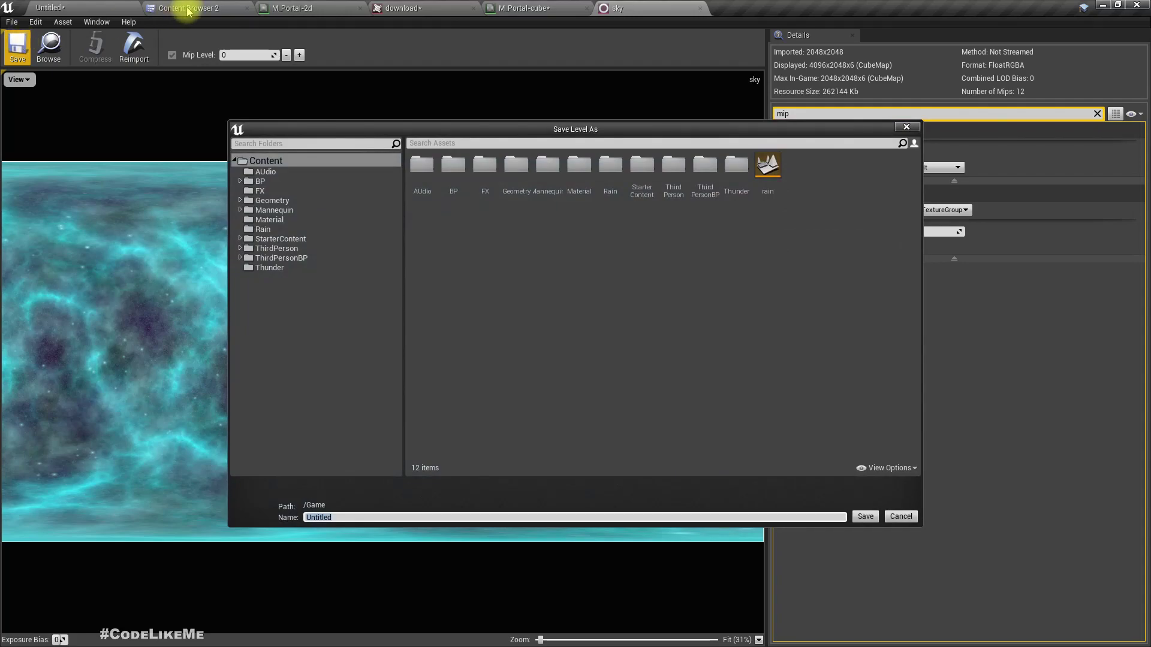
{"action": "left_click", "coordinate": [901, 516]}
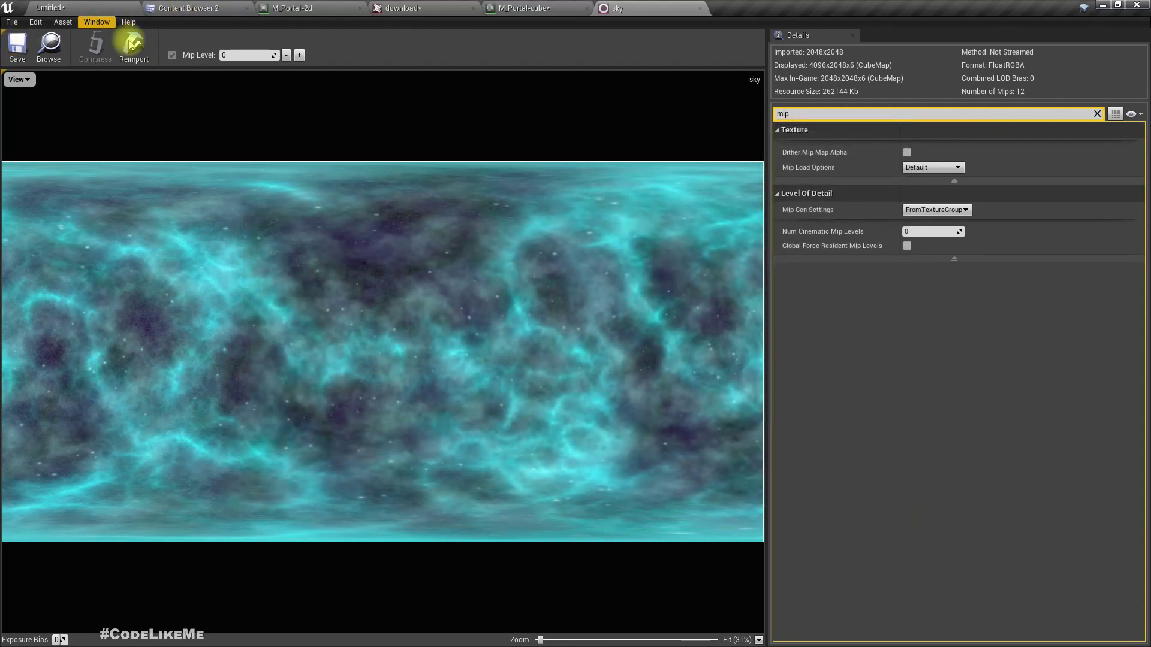
Examine the cubemap portal's star detail with the FromTextureGroup mip setting, viewing the level full screen from near and far.
{"action": "left_click", "coordinate": [77, 6]}
{"action": "key", "text": "s"}
{"action": "right_click_drag", "start_coordinate": [419, 239], "coordinate": [330, 189]}
{"action": "key", "text": "F11"}
{"action": "key", "text": "w"}
{"action": "key", "text": "a"}
{"action": "key", "text": "s"}
{"action": "key", "text": "d"}
{"action": "key", "text": "w"}
{"action": "key", "text": "s"}
{"action": "key", "text": "a"}
{"action": "key", "text": "d"}
{"action": "key", "text": "w"}
{"action": "key", "text": "s"}
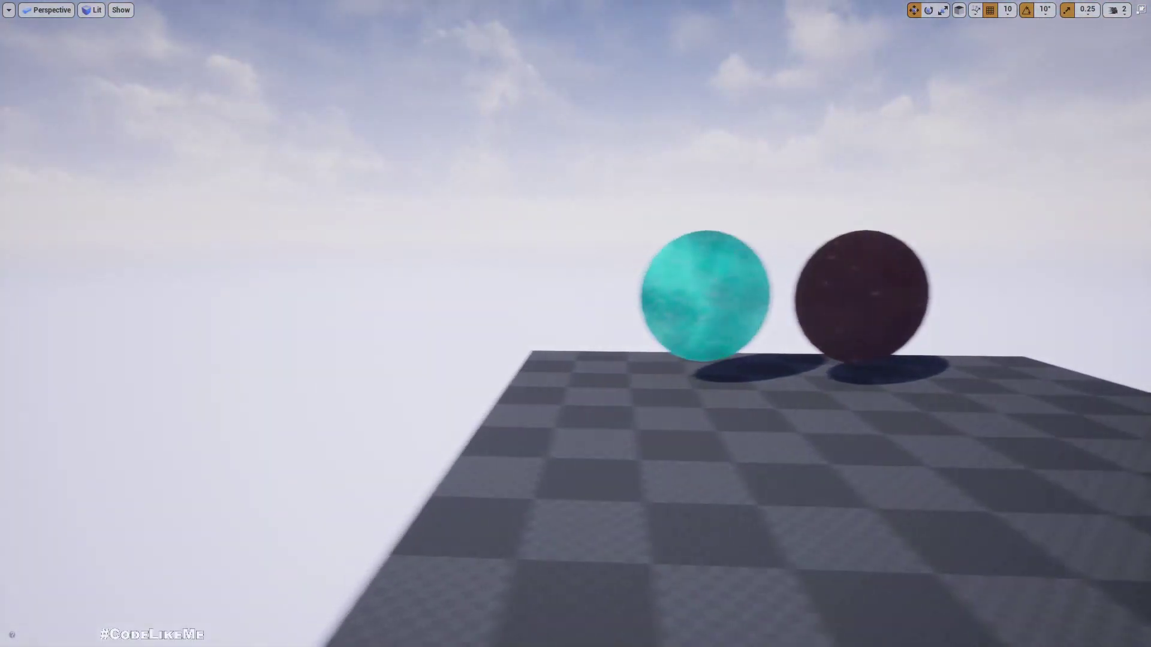
{"action": "right_click_drag", "start_coordinate": [459, 223], "coordinate": [489, 223]}
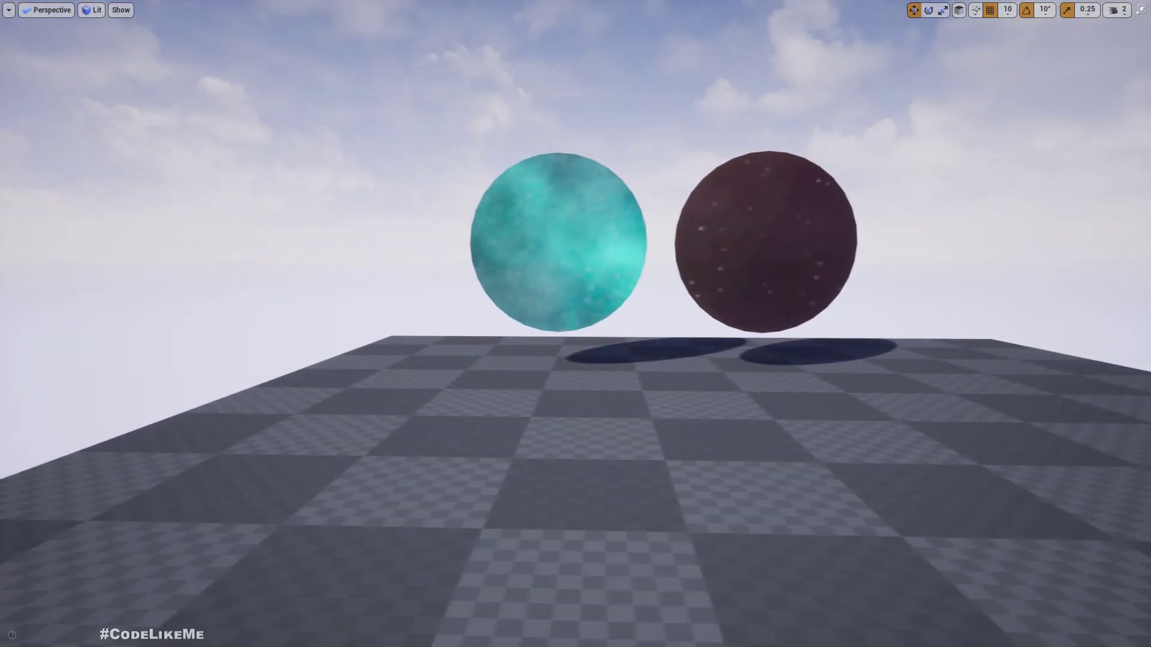
{"action": "mouse_move", "coordinate": [413, 325]}
{"action": "right_mouse_down"}
{"action": "mouse_move", "coordinate": [432, 325]}
{"action": "mouse_move", "coordinate": [409, 326]}
{"action": "right_mouse_up"}
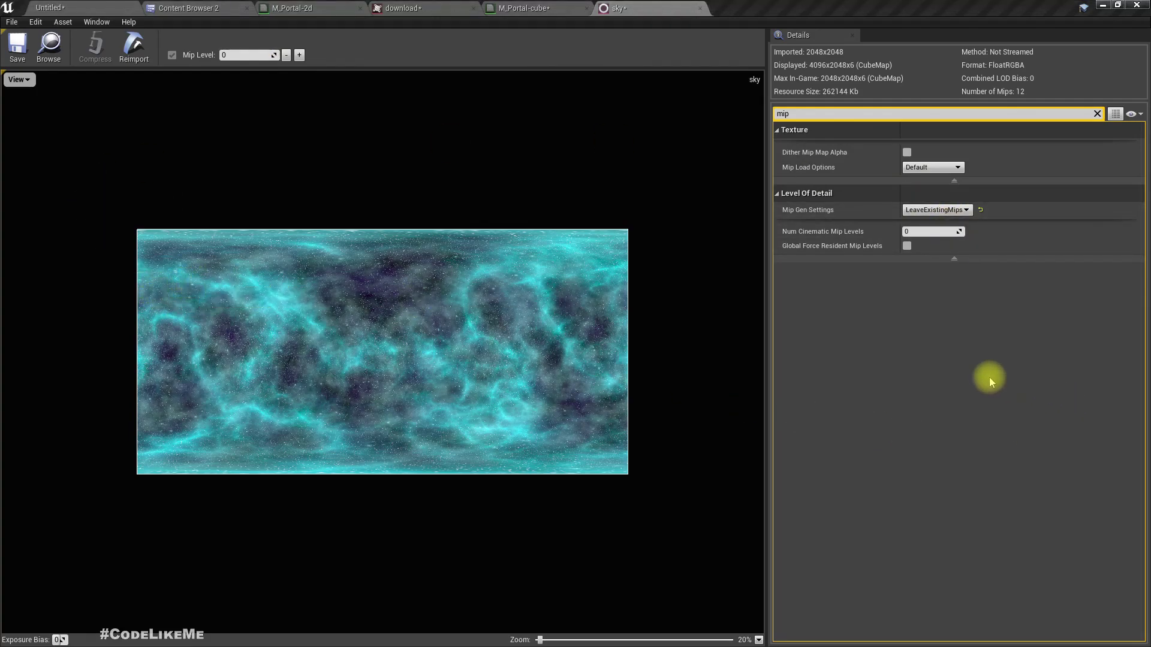
Check the cubemap portal's star detail close up and from a distance with the LeaveExistingMips setting.
{"action": "left_click", "coordinate": [99, 7]}
{"action": "right_click_drag", "start_coordinate": [282, 142], "coordinate": [282, 141]}
{"action": "key", "text": "w"}
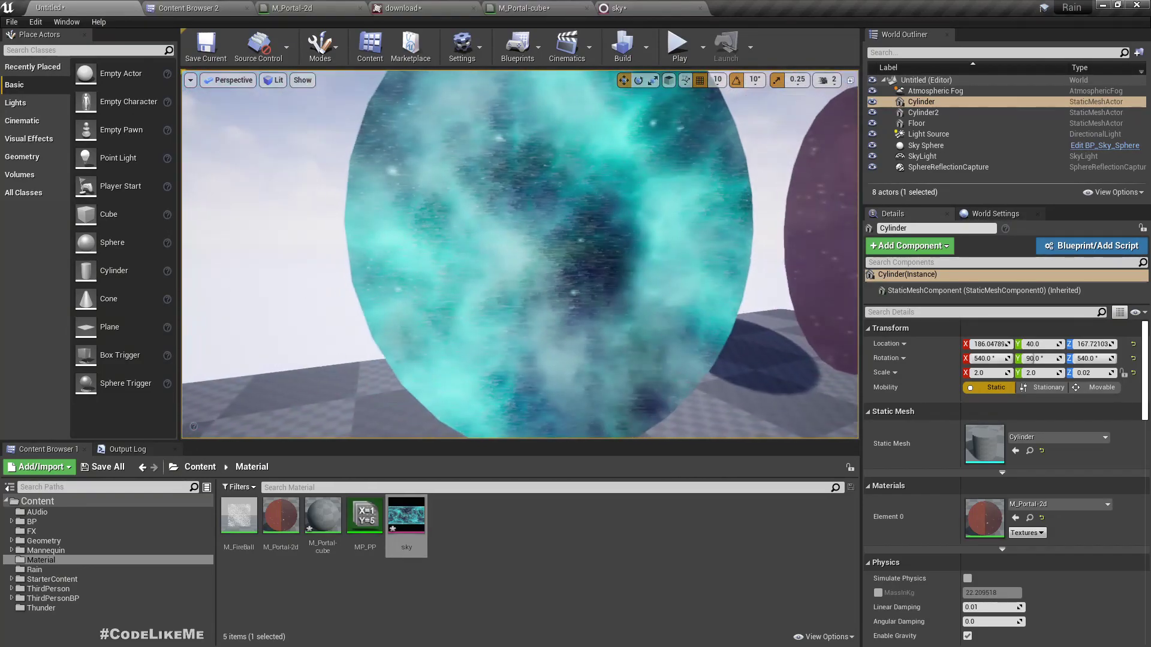
{"action": "key", "text": "s"}
{"action": "right_click_drag", "start_coordinate": [575, 355], "coordinate": [575, 354]}
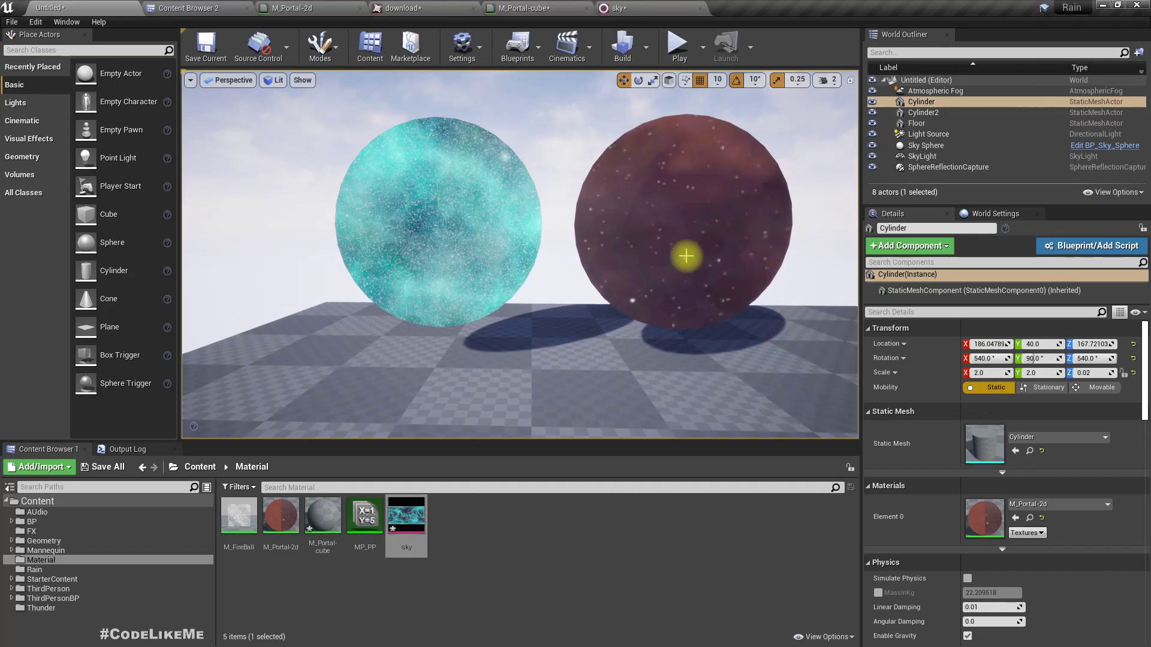
{"action": "right_click_drag", "start_coordinate": [550, 280], "coordinate": [550, 279]}
{"action": "key", "text": "w"}
{"action": "right_click_drag", "start_coordinate": [489, 324], "coordinate": [715, 398]}
Examine how both portal surfaces shift with the camera, viewing them full screen from varied angles, heights and distances.
{"action": "key", "text": "F11"}
{"action": "key", "text": "d"}
{"action": "key", "text": "s"}
{"action": "key", "text": "w"}
{"action": "key", "text": "a"}
{"action": "key", "text": "d"}
{"action": "key", "text": "s"}
{"action": "key", "text": "w"}
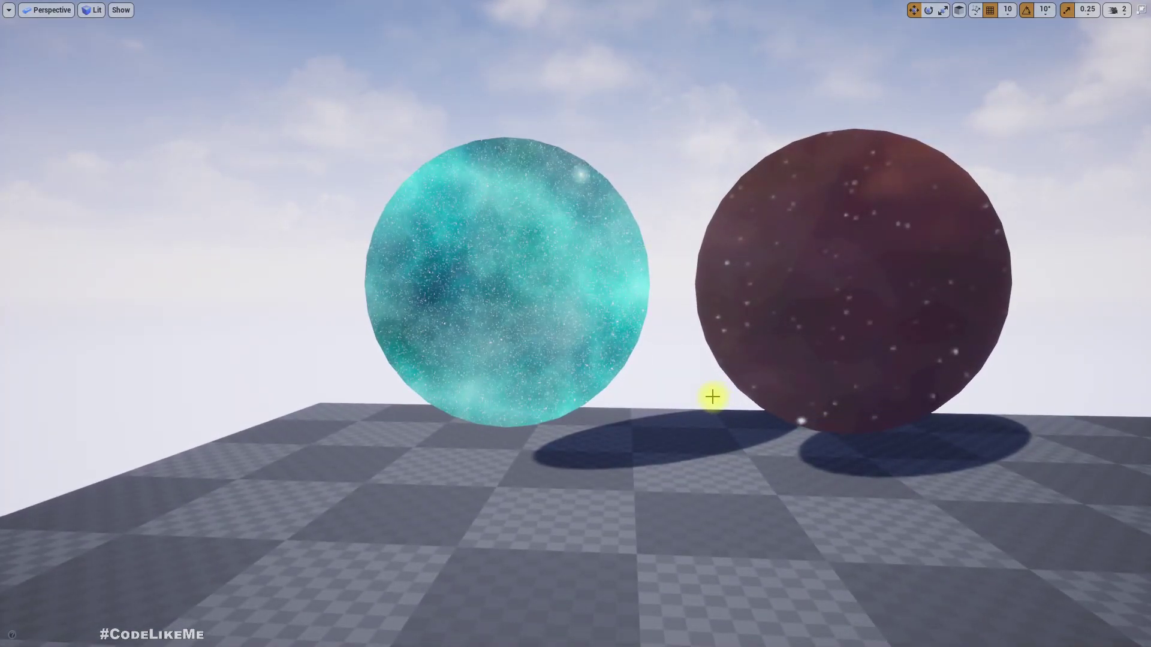
{"action": "key", "text": "a"}
{"action": "right_click_drag", "start_coordinate": [717, 388], "coordinate": [632, 413]}
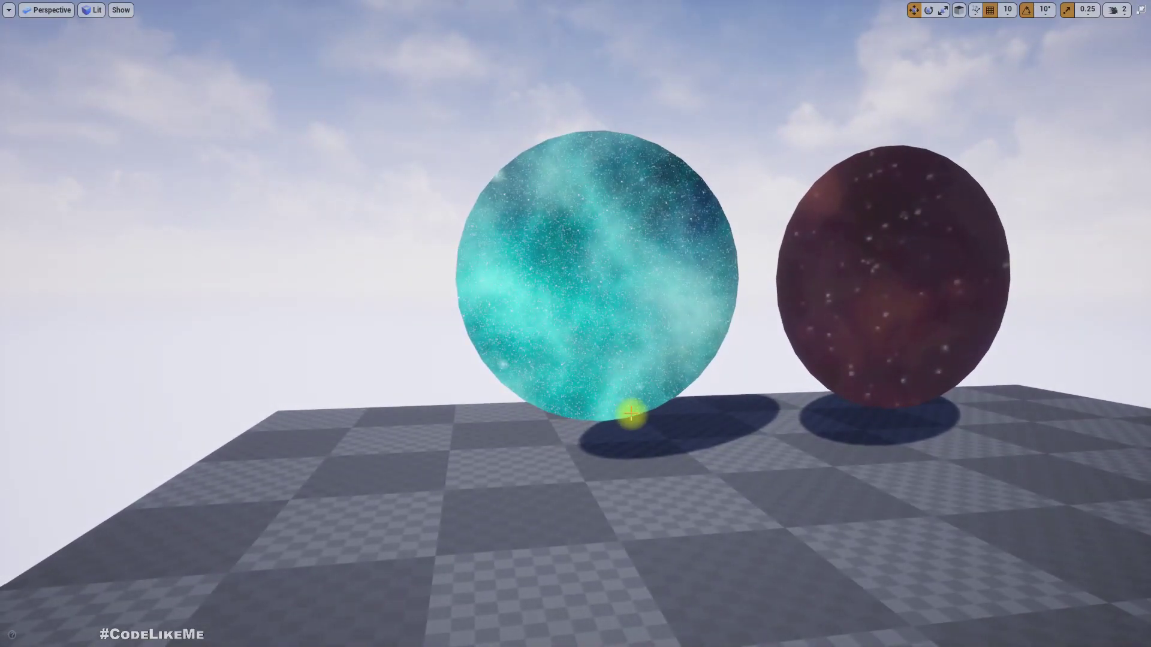
{"action": "left_click_drag", "start_coordinate": [630, 414], "coordinate": [636, 413]}
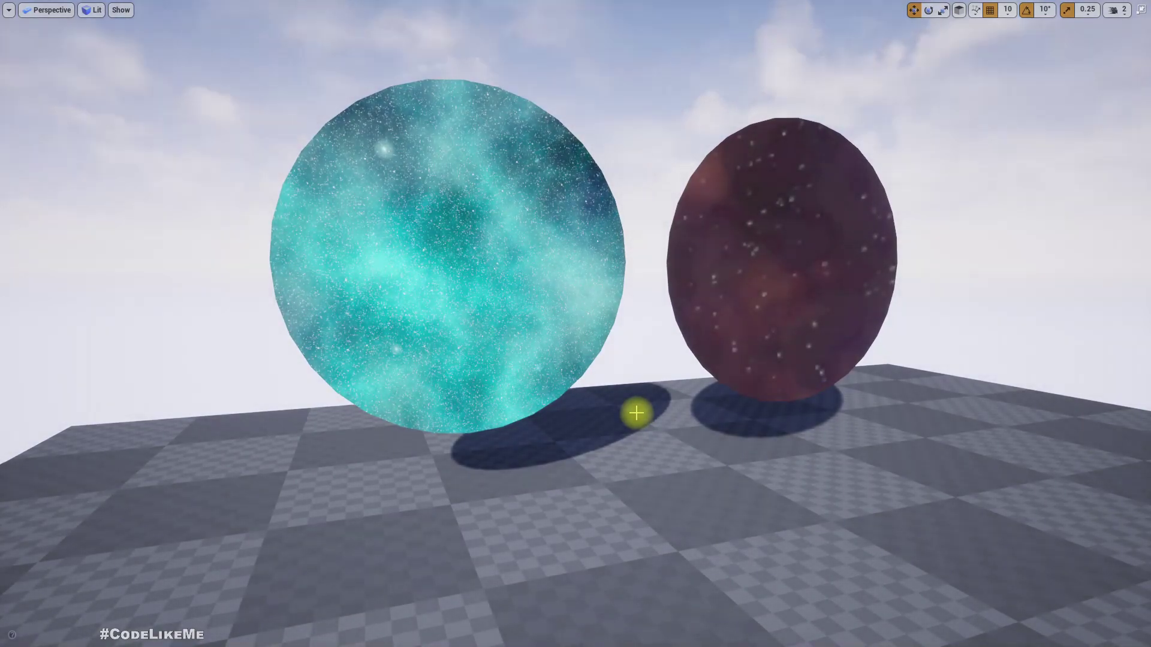
{"action": "key", "text": "s"}
{"action": "mouse_move", "coordinate": [468, 480]}
{"action": "right_mouse_down"}
{"action": "mouse_move", "coordinate": [460, 449]}
{"action": "mouse_move", "coordinate": [478, 465]}
{"action": "right_mouse_up"}
{"action": "key", "text": "d"}
{"action": "key", "text": "a"}
{"action": "key", "text": "w"}
{"action": "key", "text": "q"}
{"action": "key", "text": "e"}
{"action": "key", "text": "w"}
{"action": "key", "text": "q"}
{"action": "key", "text": "w"}
{"action": "key", "text": "s"}
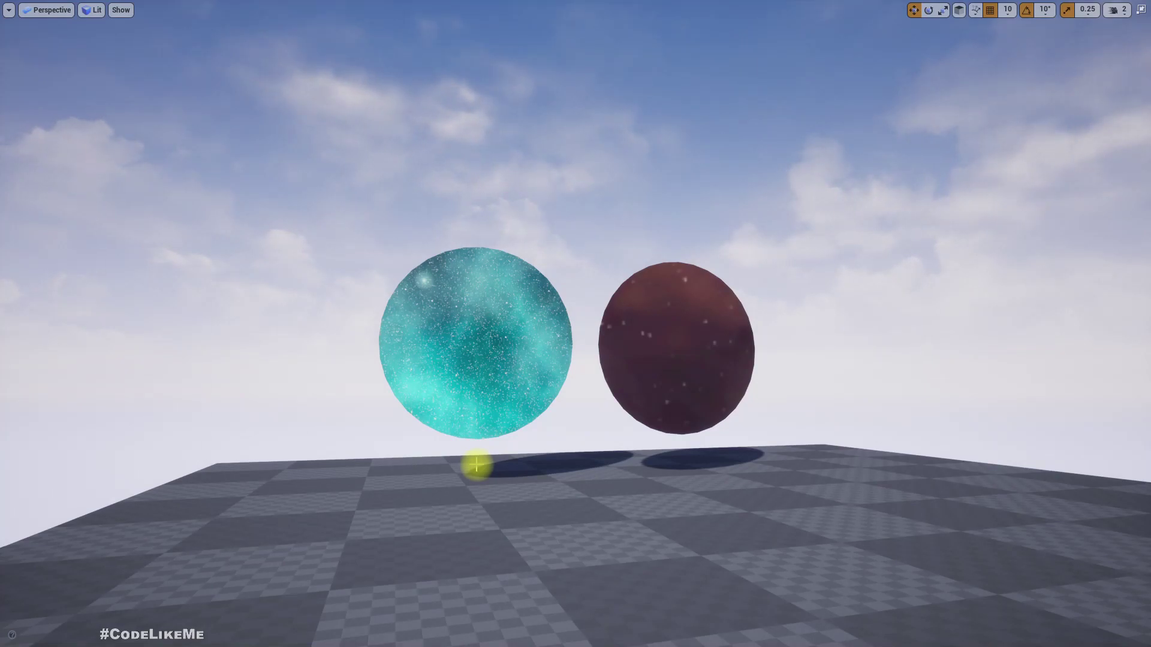
Compare both portal surfaces full screen from shifted camera angles, and return to the normal editor layout.
{"action": "left_click_drag", "start_coordinate": [476, 466], "coordinate": [492, 470]}
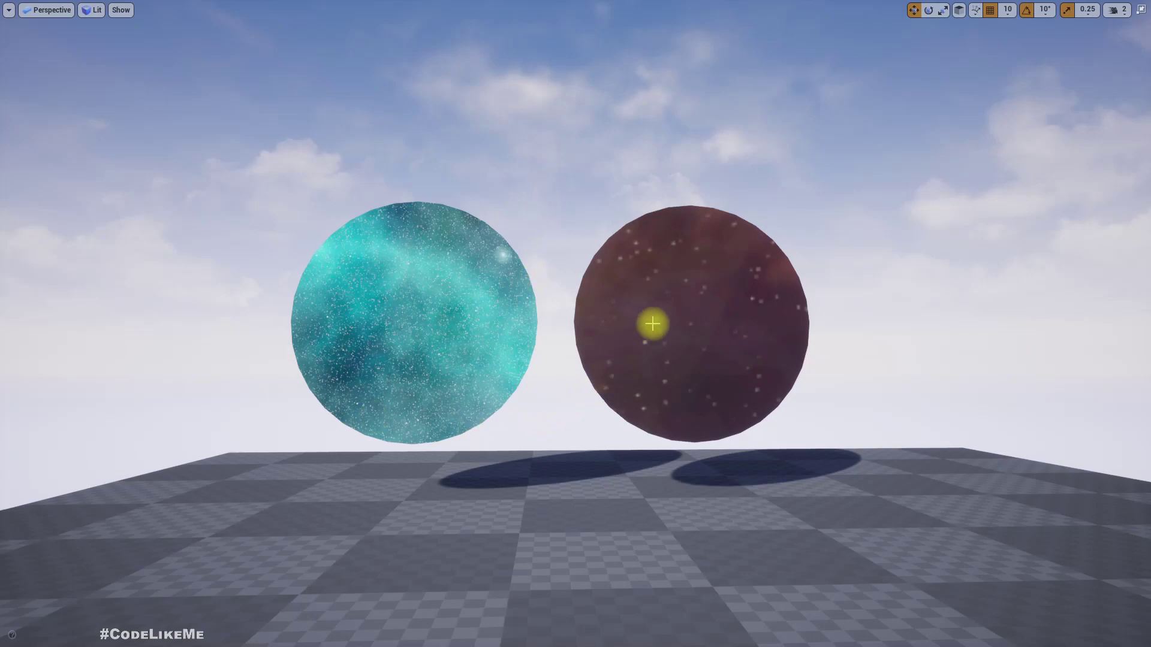
{"action": "left_click_drag", "start_coordinate": [652, 323], "coordinate": [609, 285]}
{"action": "left_click_drag", "start_coordinate": [569, 327], "coordinate": [533, 328]}
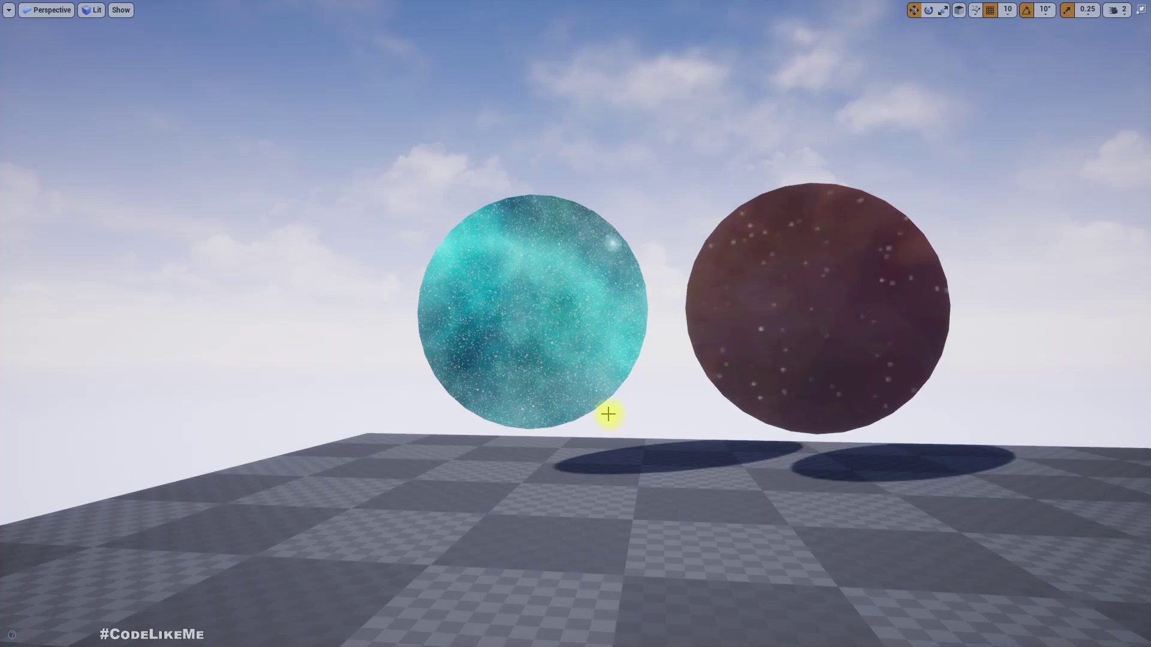
{"action": "key", "text": "F11"}
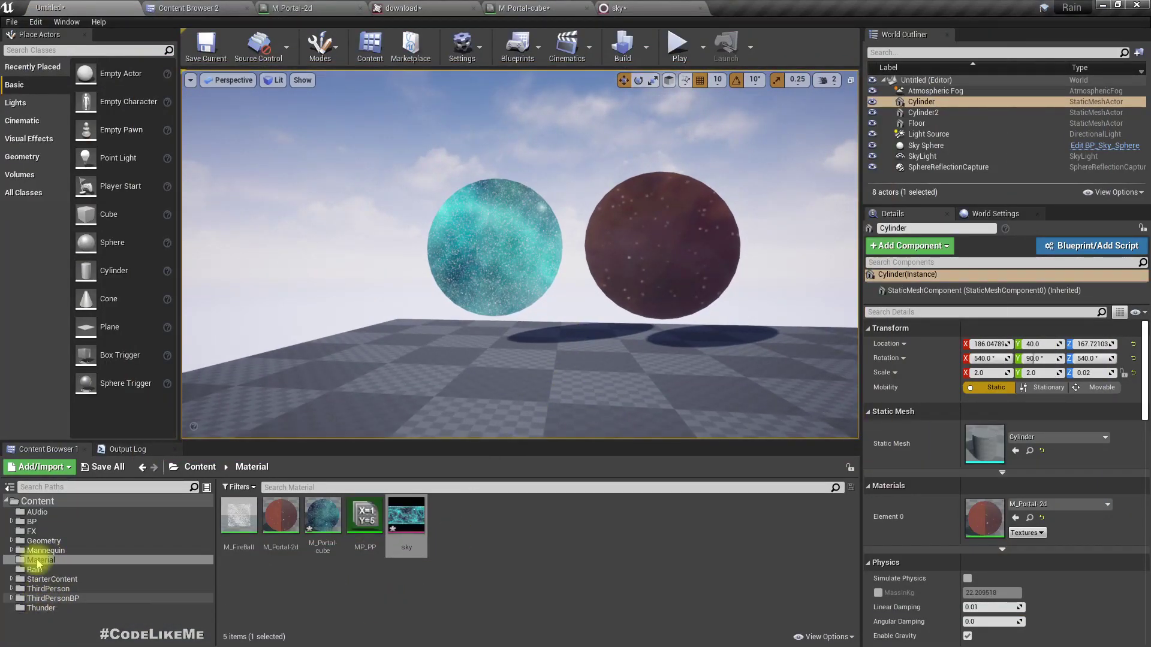
Open the satara_night_4k texture from the project content and view its whole panorama.
{"action": "left_click", "coordinate": [52, 580]}
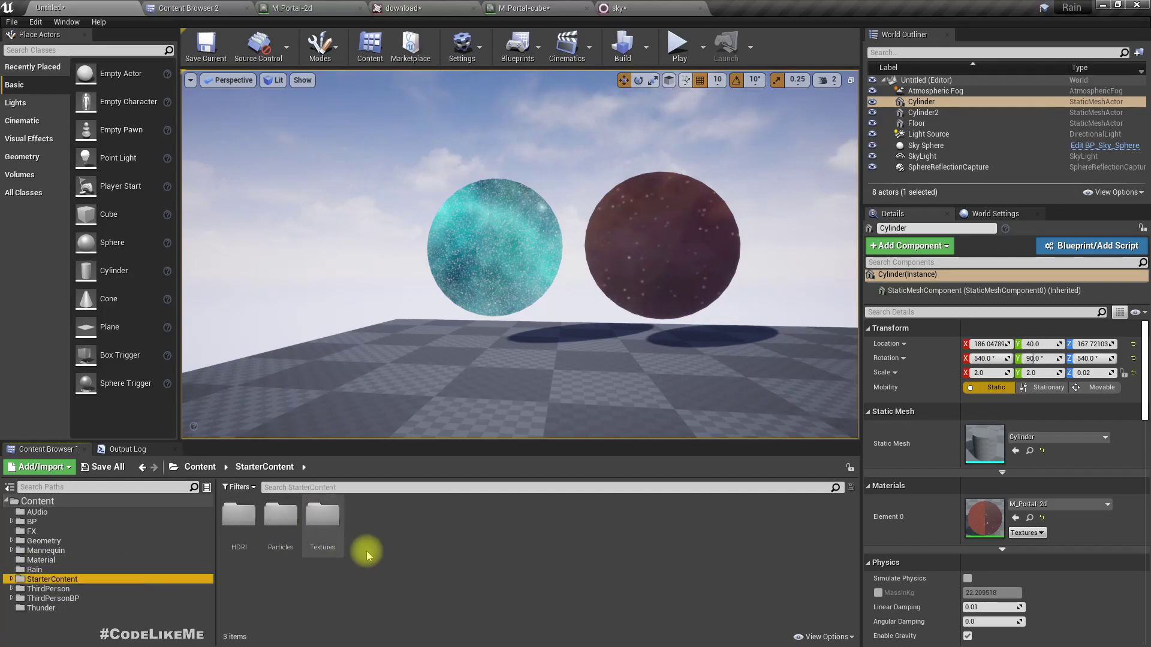
{"action": "double_click", "coordinate": [335, 521]}
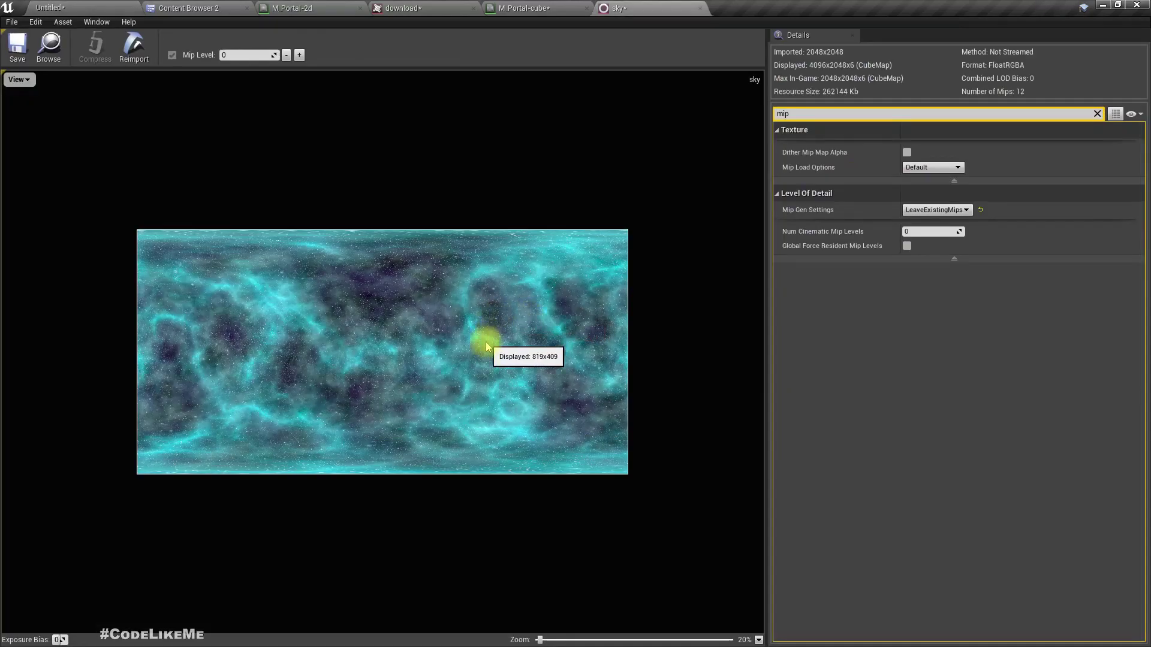
{"action": "left_click", "coordinate": [173, 6]}
{"action": "double_click", "coordinate": [350, 72]}
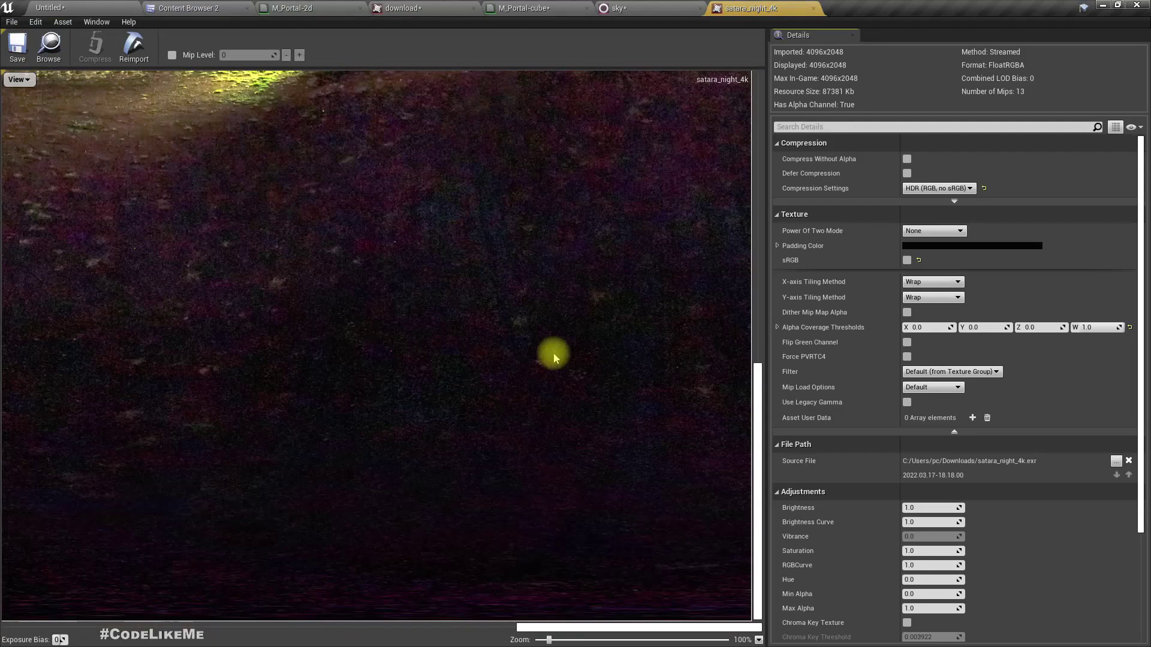
{"action": "scroll", "coordinate": [439, 346], "scroll_direction": "down", "scroll_amount": 1}
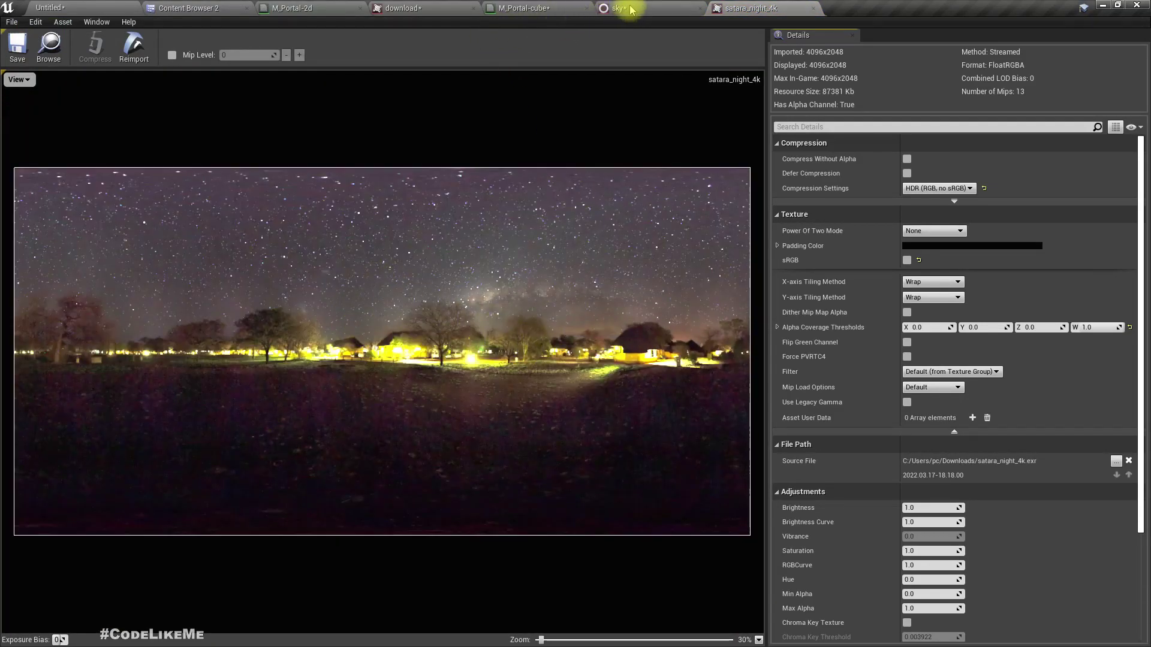
Assign satara_night_4k to the Texture Sample fed by LongLatToUV in M_Portal-2d, inspect the preview sphere, and apply the material.
{"action": "left_click", "coordinate": [292, 8]}
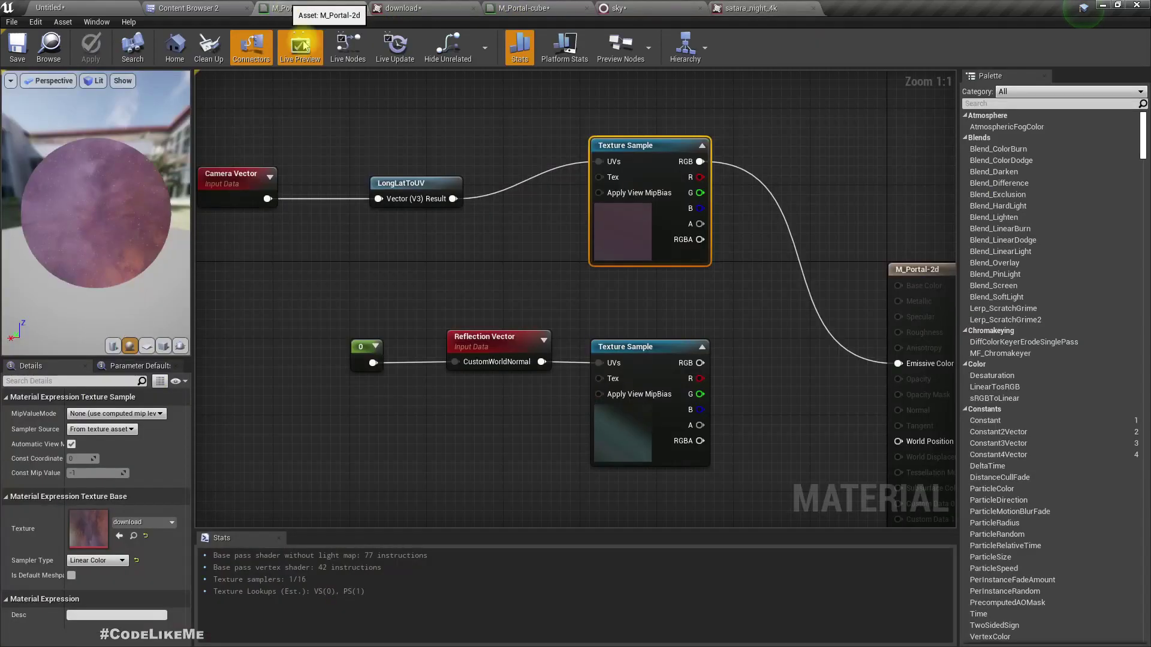
{"action": "left_click", "coordinate": [118, 536]}
{"action": "left_click_drag", "start_coordinate": [87, 246], "coordinate": [123, 190]}
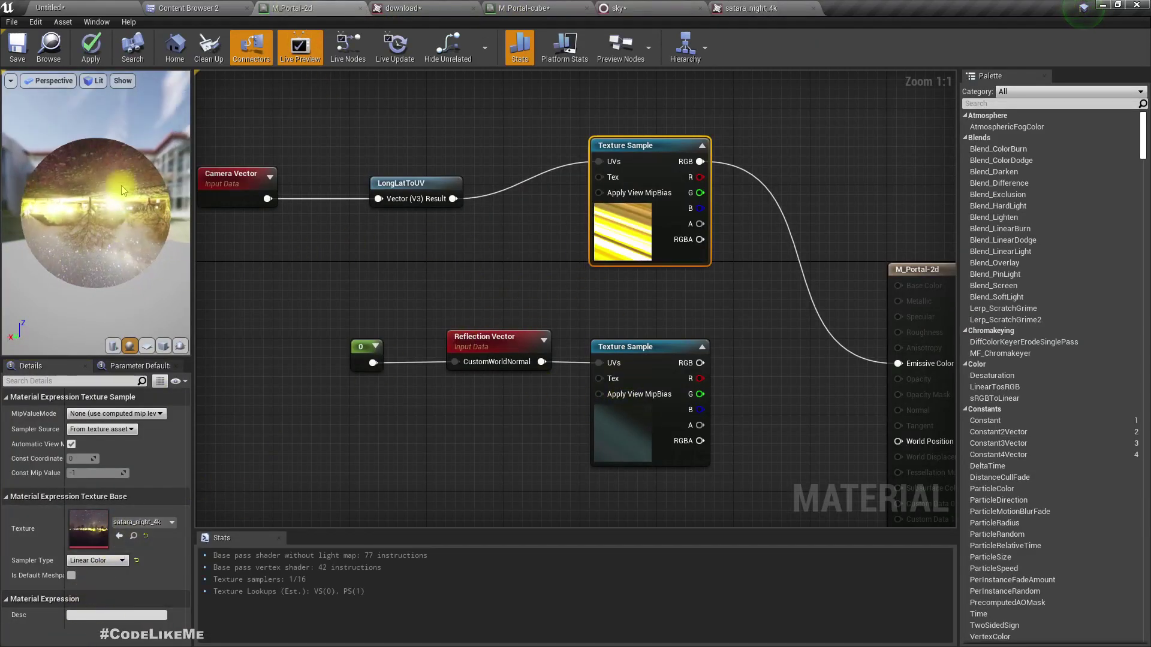
{"action": "left_click_drag", "start_coordinate": [93, 235], "coordinate": [96, 138]}
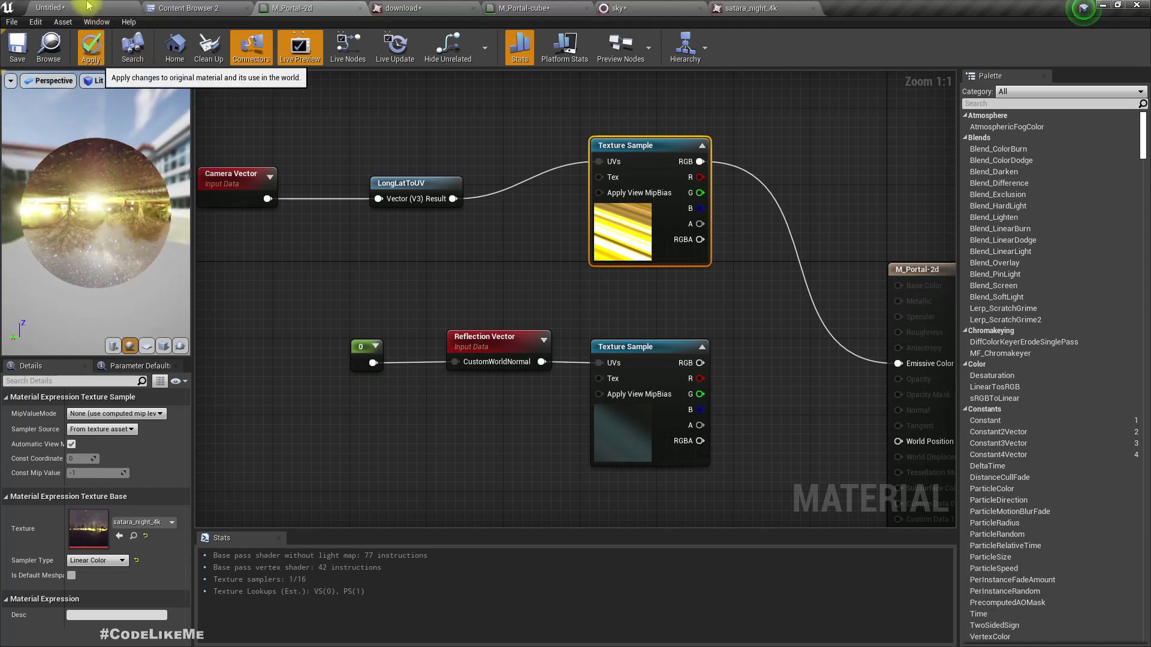
{"action": "left_click", "coordinate": [91, 48]}
Check the night panorama on the 2D portal in the level from near and far.
{"action": "left_click", "coordinate": [87, 6]}
{"action": "key", "text": "s"}
{"action": "right_click_drag", "start_coordinate": [426, 265], "coordinate": [474, 252]}
{"action": "key", "text": "w"}
{"action": "key", "text": "s"}
Insert a Multiply node between Camera Vector and LongLatToUV in M_Portal-2d, with Camera Vector feeding input A.
{"action": "left_click", "coordinate": [293, 8]}
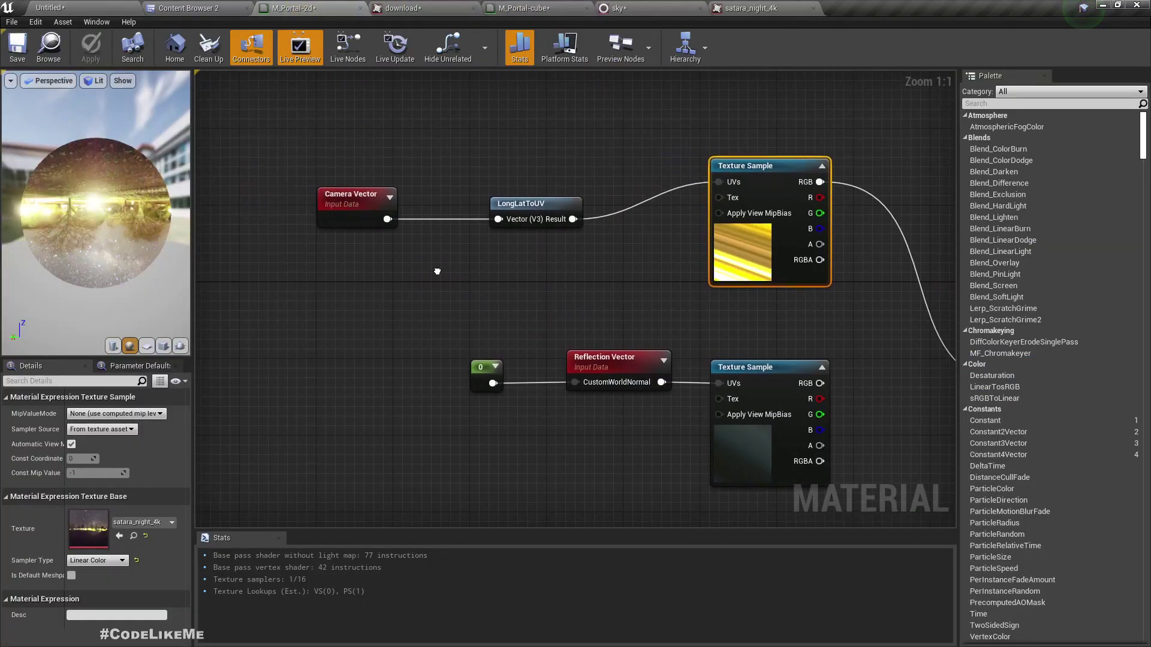
{"action": "left_click_drag", "start_coordinate": [381, 213], "coordinate": [428, 215]}
{"action": "type", "text": "*"}
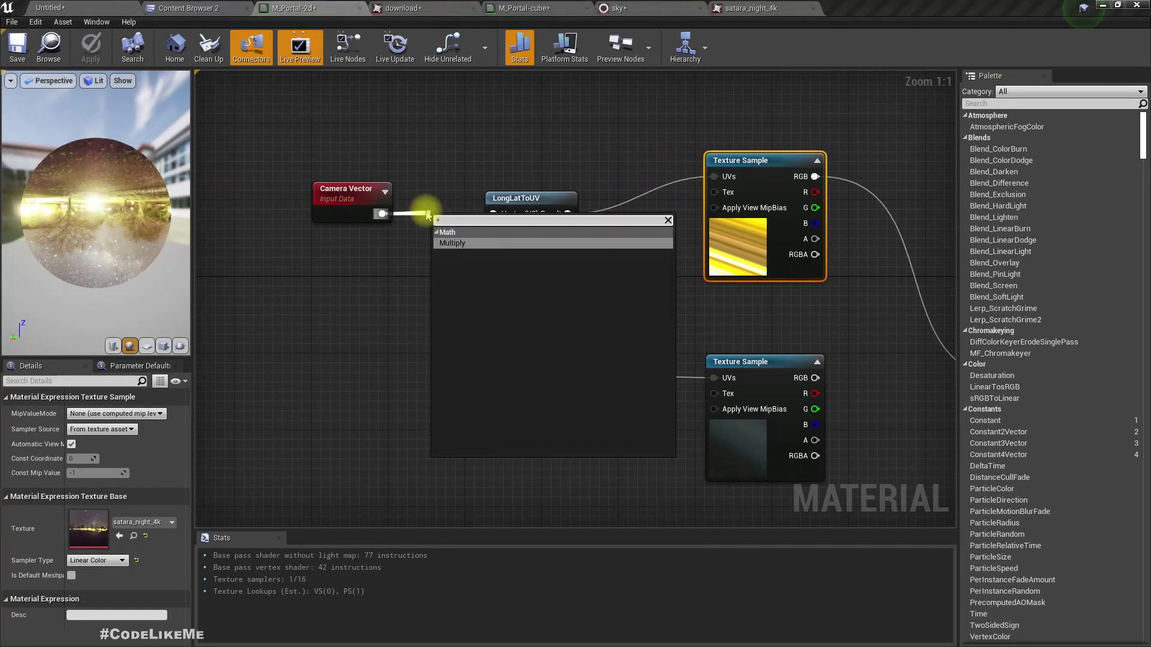
{"action": "key", "text": "Return"}
{"action": "left_click_drag", "start_coordinate": [375, 191], "coordinate": [364, 233]}
{"action": "left_click_drag", "start_coordinate": [497, 217], "coordinate": [493, 214]}
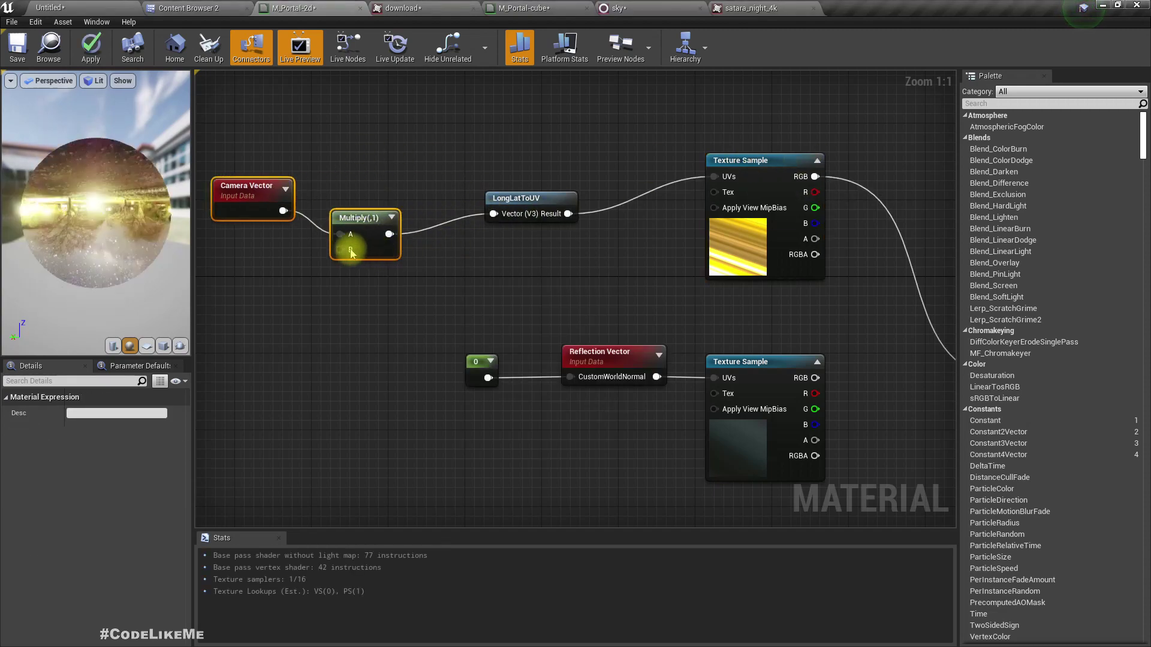
Set the Multiply node's Const B to -1 and apply the material.
{"action": "left_click", "coordinate": [342, 261]}
{"action": "type", "text": "-1"}
{"action": "key", "text": "Return"}
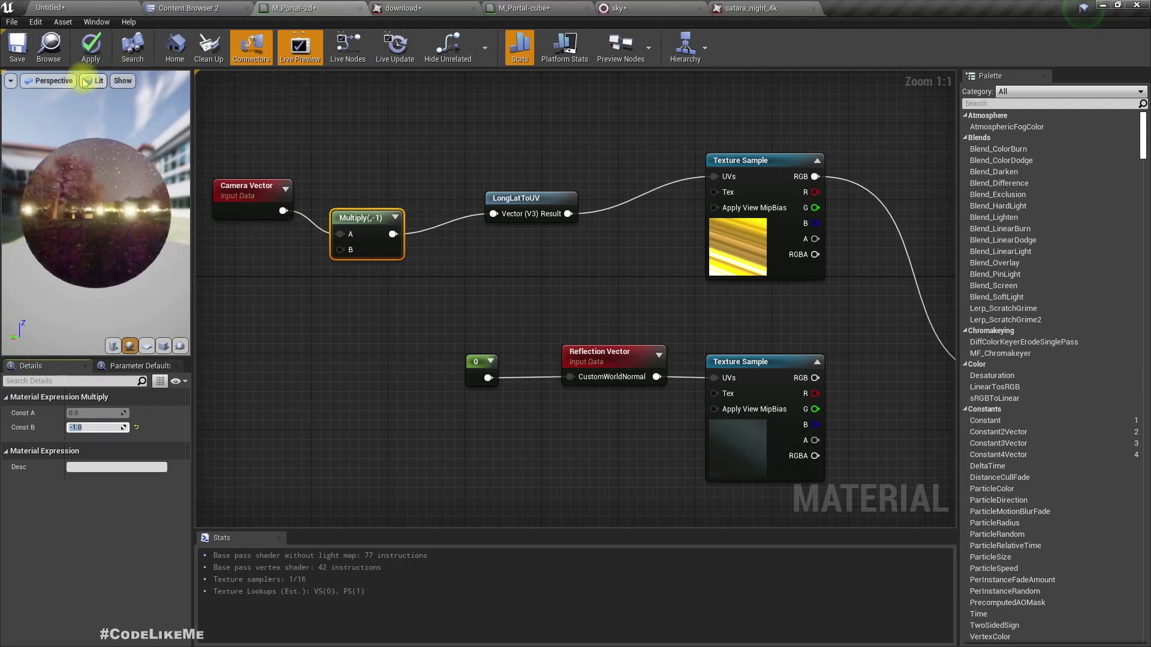
{"action": "left_click", "coordinate": [84, 51]}
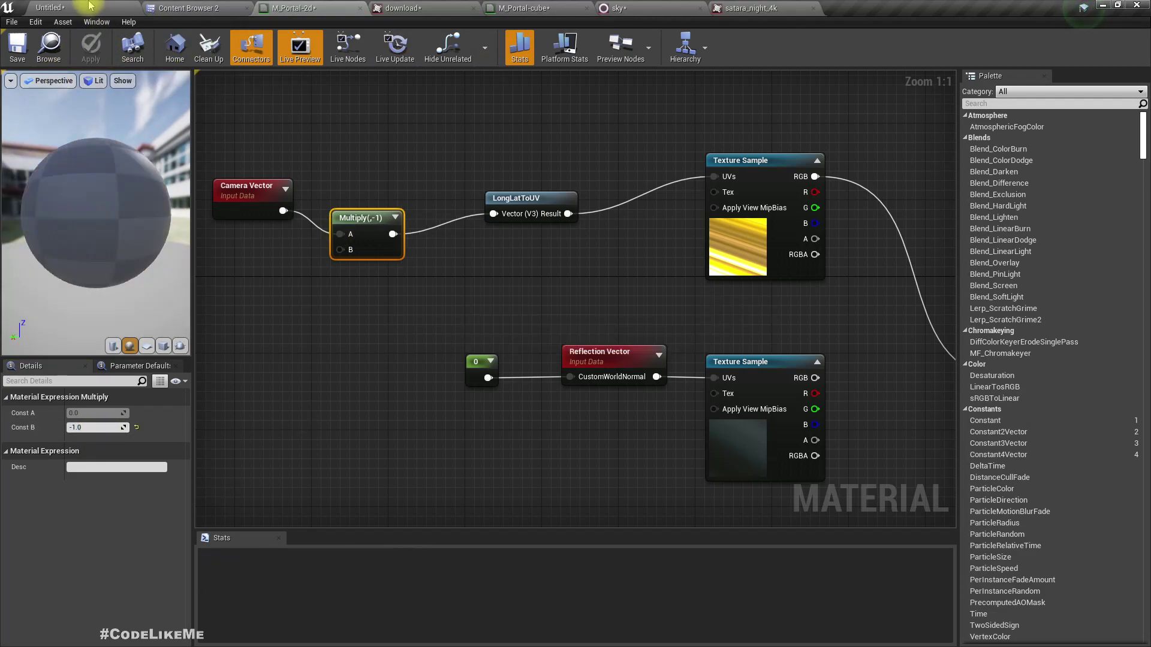
Check the orientation of the night panorama on the 2D portal in the level, turning the camera around it.
{"action": "left_click", "coordinate": [90, 7]}
{"action": "right_click_drag", "start_coordinate": [294, 169], "coordinate": [198, 168]}
{"action": "right_click_drag", "start_coordinate": [396, 252], "coordinate": [455, 240]}
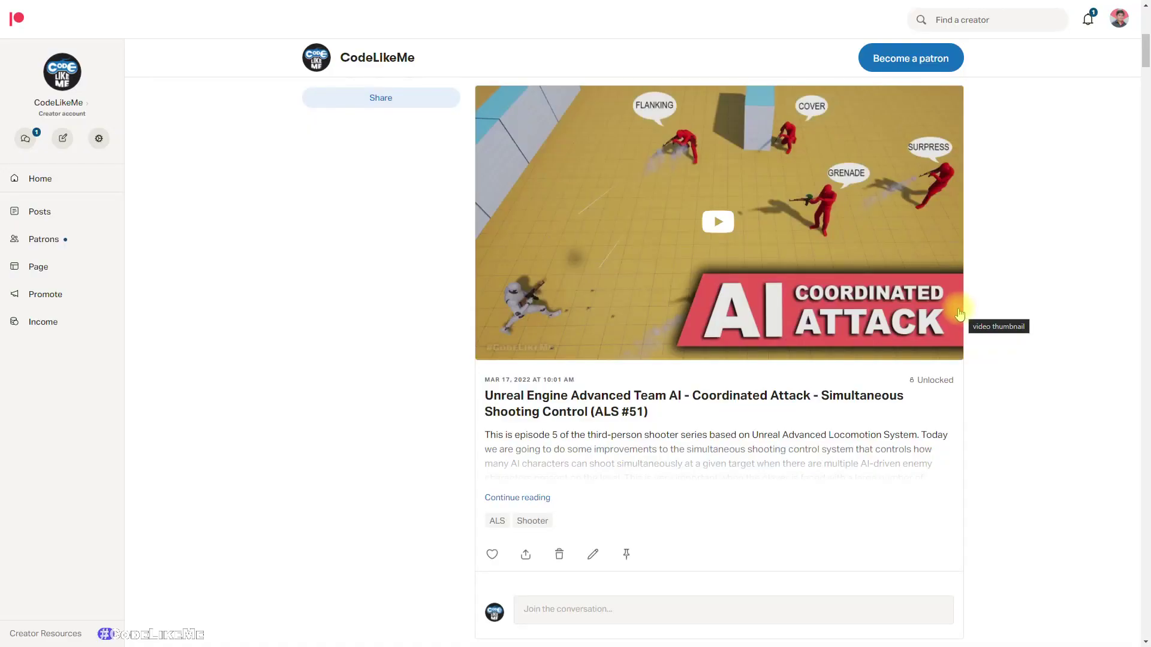
Browse the CodeLikeMe posts on Patreon, looking through the older Unreal Engine tutorial entries.
{"action": "scroll", "coordinate": [960, 312], "scroll_direction": "down", "scroll_amount": 15}
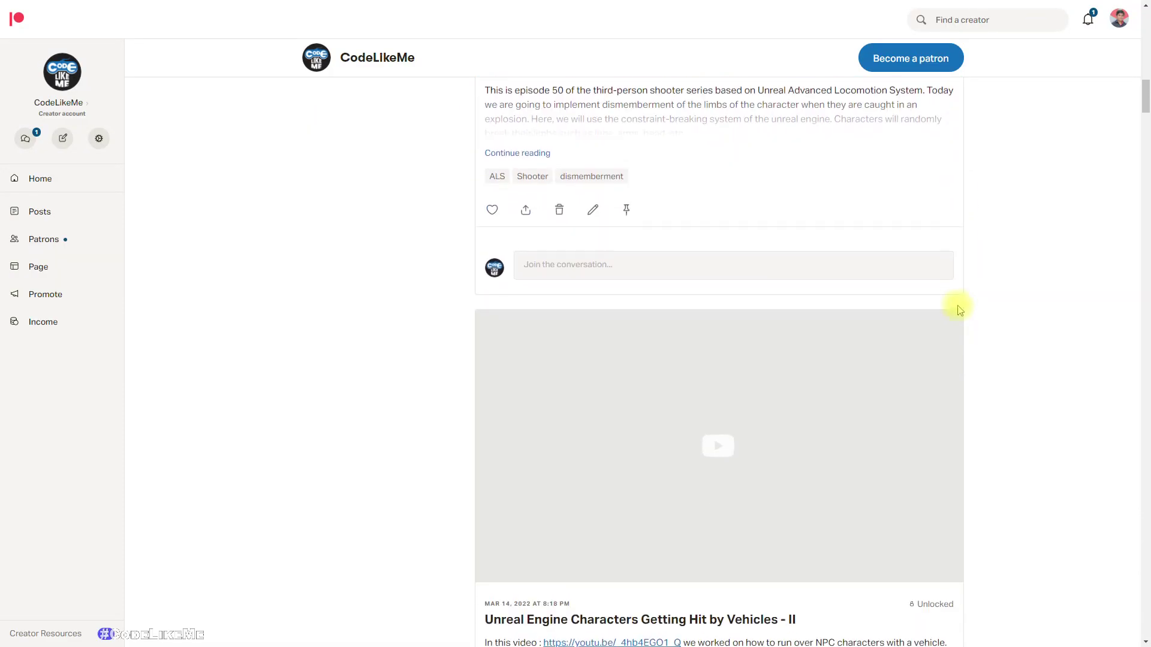
{"action": "scroll", "coordinate": [960, 310], "scroll_direction": "down", "scroll_amount": 7}
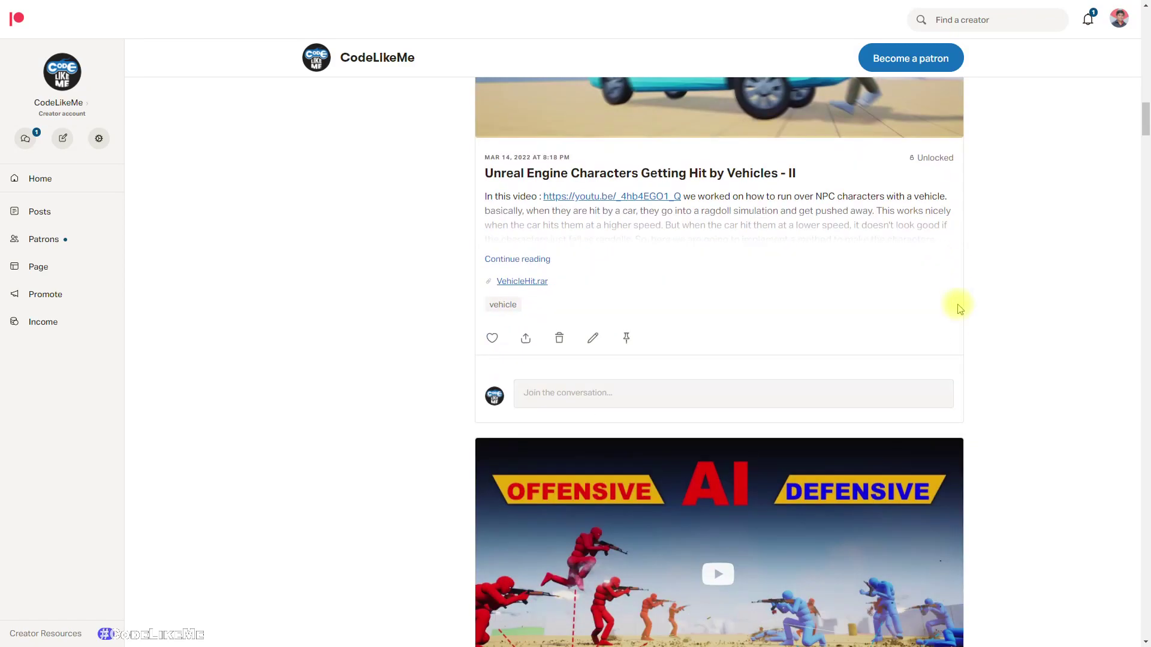
{"action": "scroll", "coordinate": [960, 309], "scroll_direction": "down", "scroll_amount": 12}
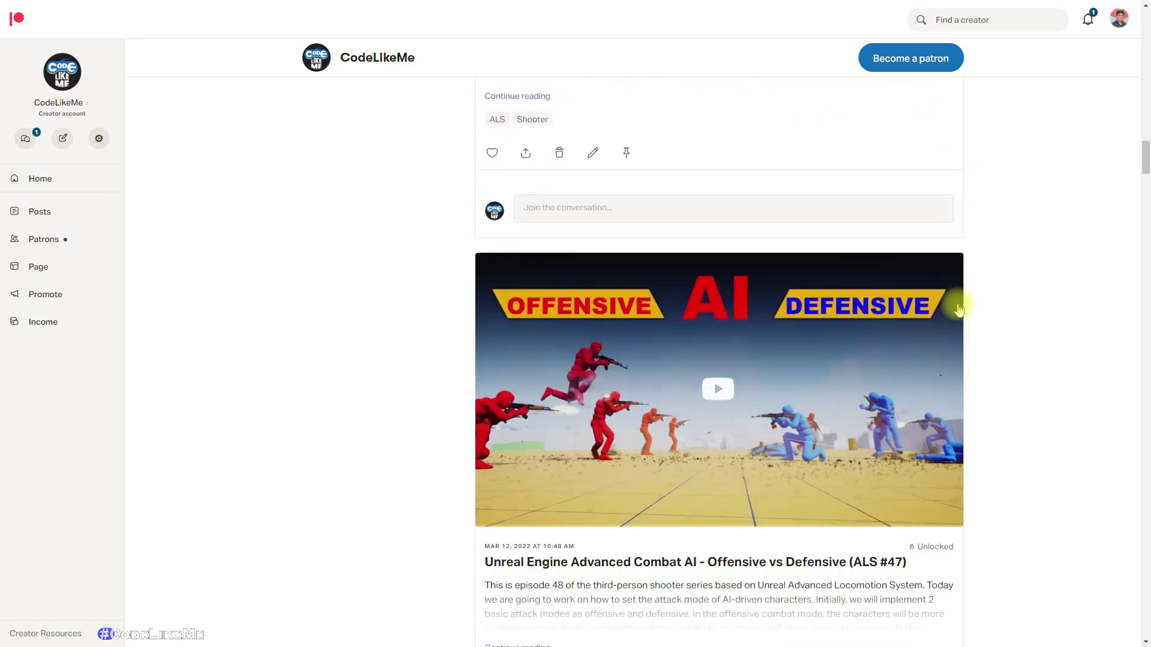
{"action": "scroll", "coordinate": [959, 310], "scroll_direction": "down", "scroll_amount": 11}
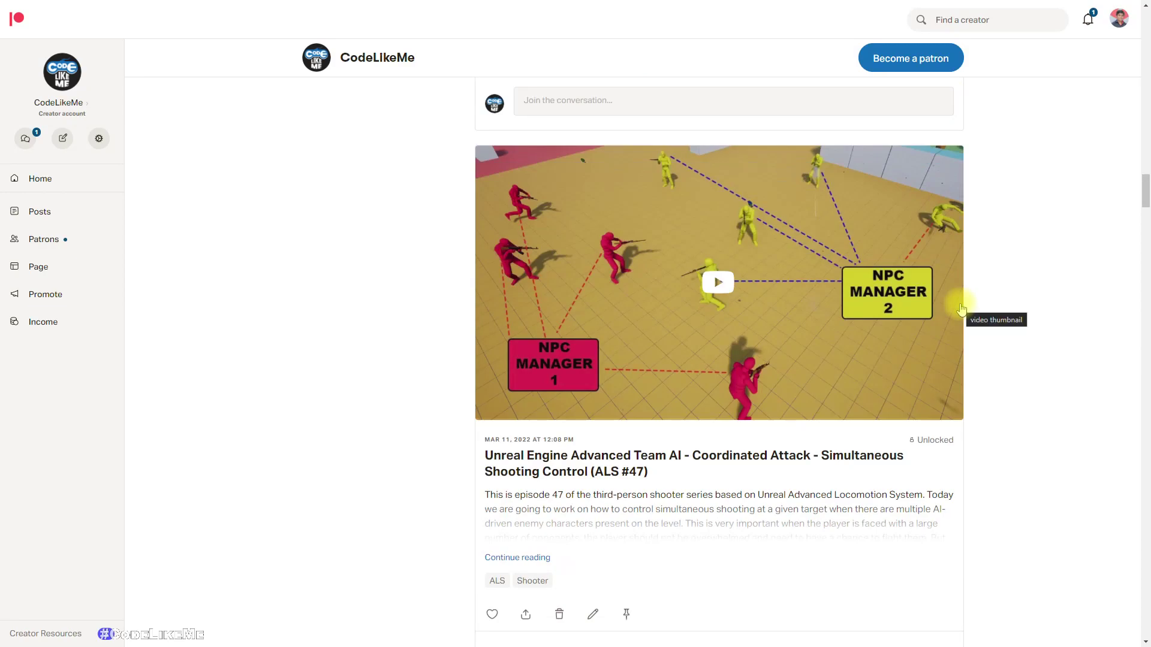
{"action": "scroll", "coordinate": [960, 308], "scroll_direction": "down", "scroll_amount": 10}
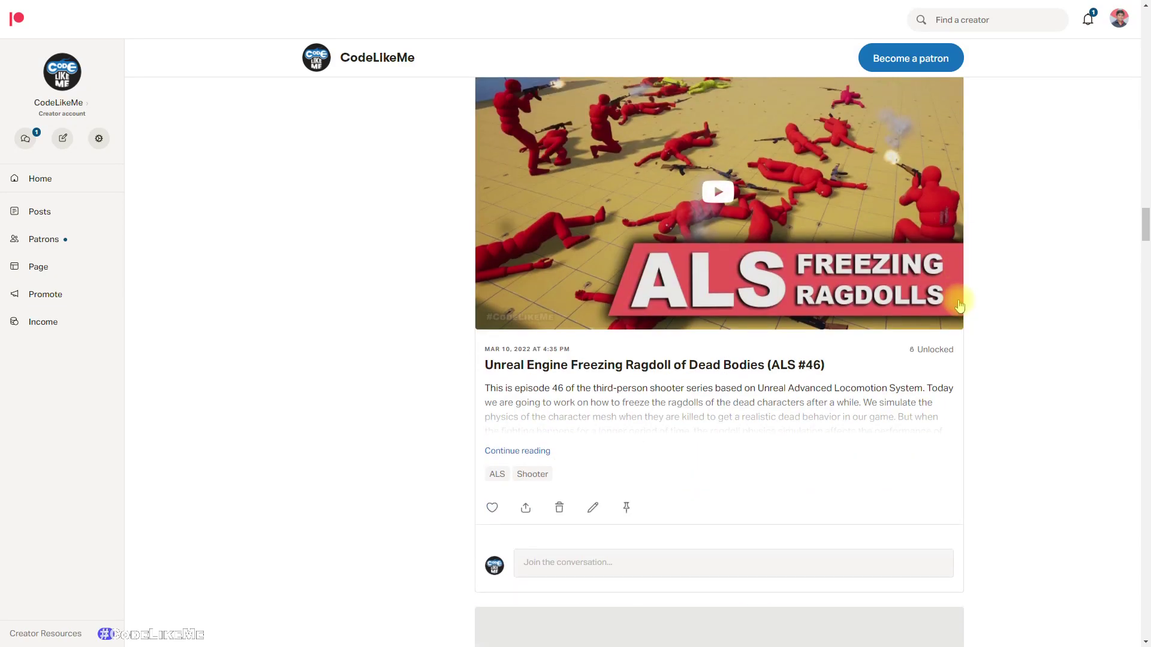
{"action": "scroll", "coordinate": [959, 307], "scroll_direction": "down", "scroll_amount": 4}
{"action": "scroll", "coordinate": [963, 303], "scroll_direction": "down", "scroll_amount": 15}
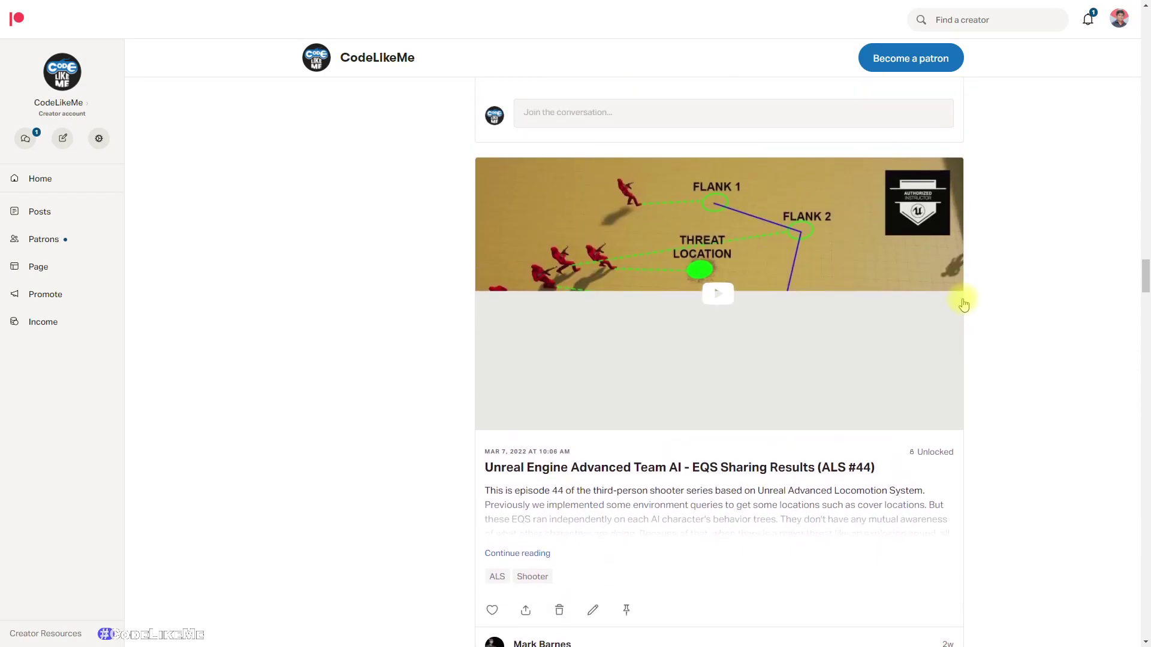
{"action": "scroll", "coordinate": [963, 303], "scroll_direction": "down", "scroll_amount": 8}
{"action": "scroll", "coordinate": [963, 303], "scroll_direction": "down", "scroll_amount": 11}
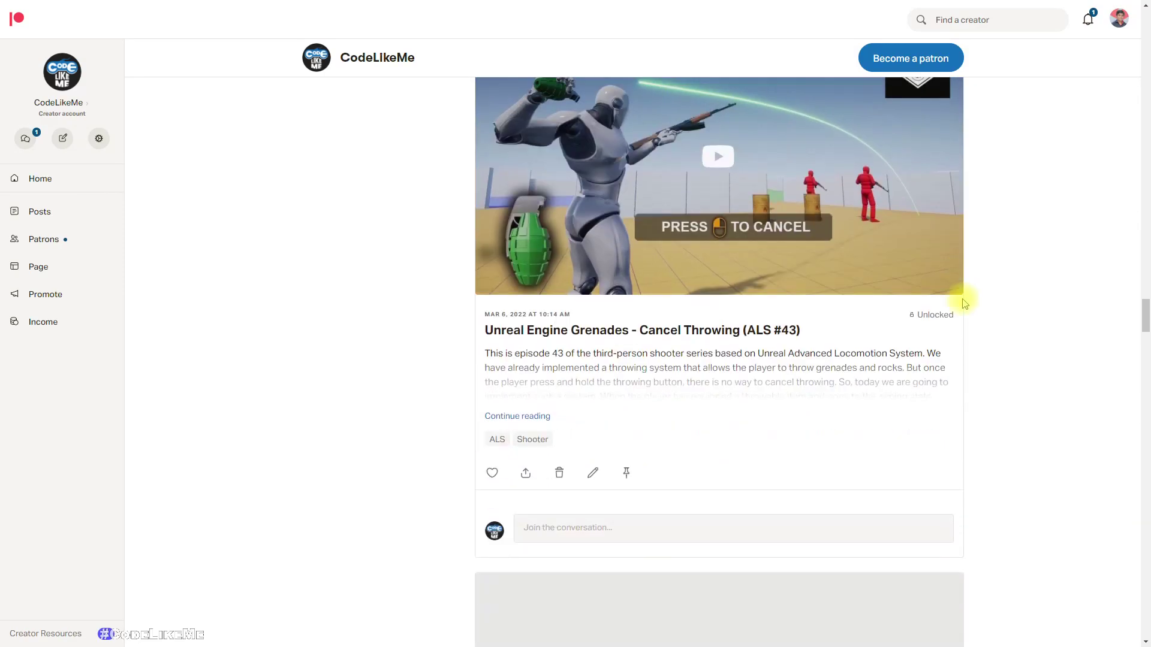